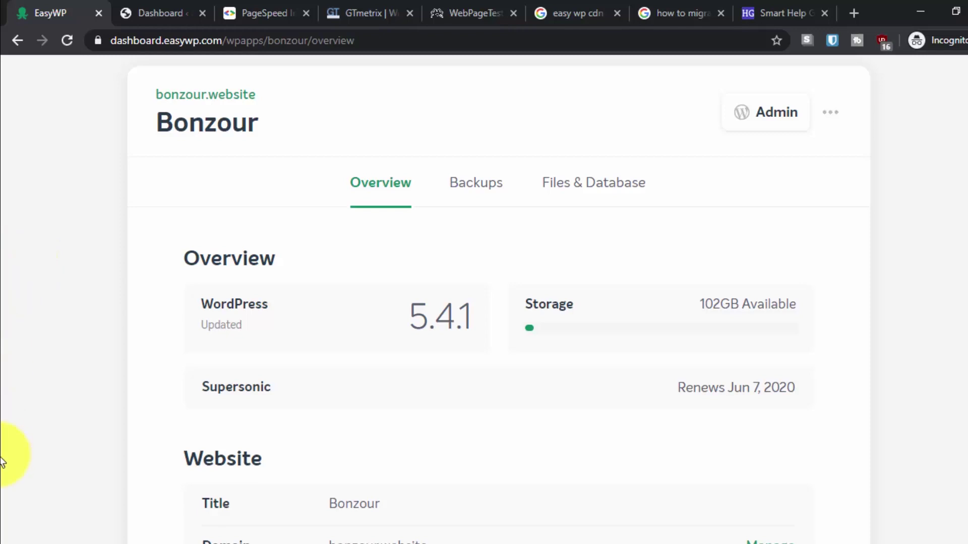
Scroll the Bonzour overview down to the Website details and the CDN row's Manage on CDN link
scroll(7, 457, down, 2)
scroll(32, 434, up, 2)
scroll(62, 337, down, 6)
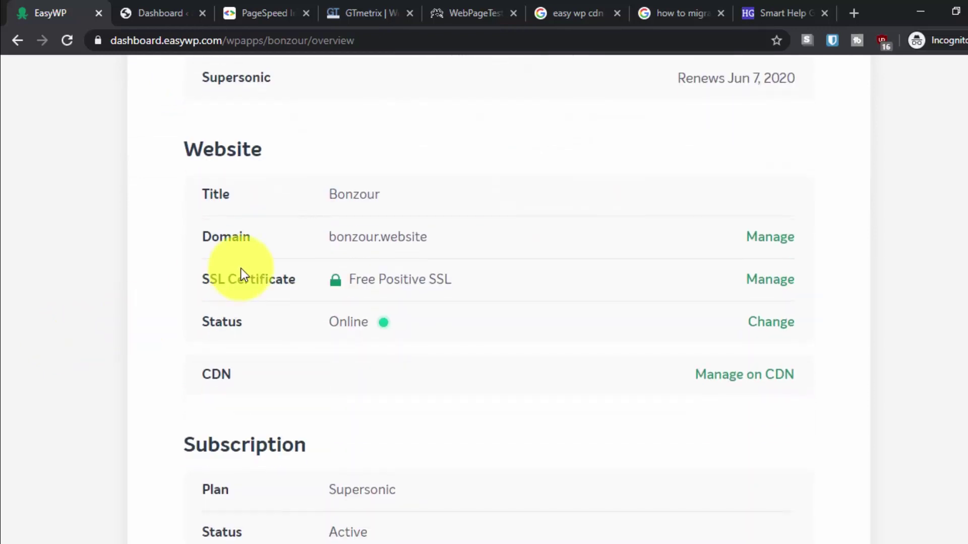
click(252, 377)
click(161, 393)
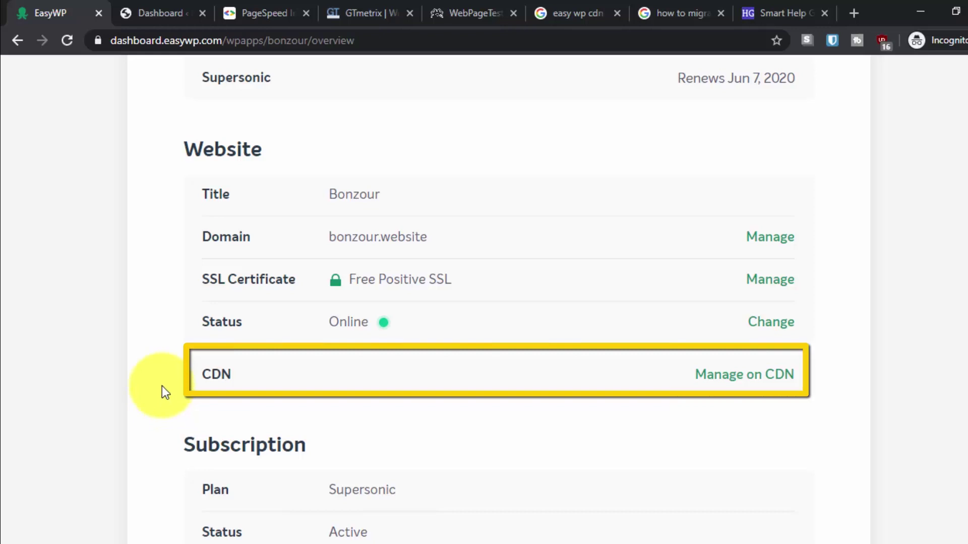
Switch between the EasyWP site overview and the WordPress admin dashboard, ending on the dashboard
click(198, 4)
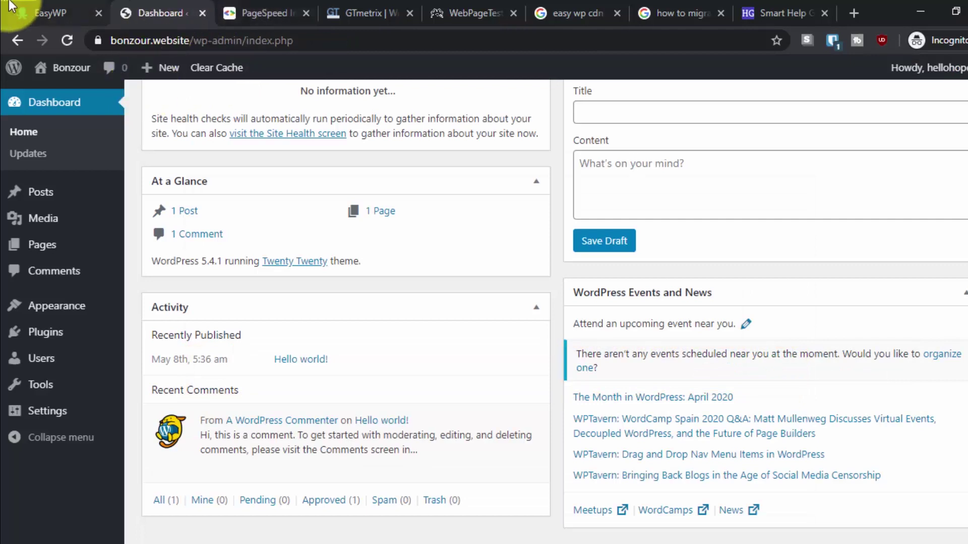
click(56, 12)
click(184, 7)
click(47, 12)
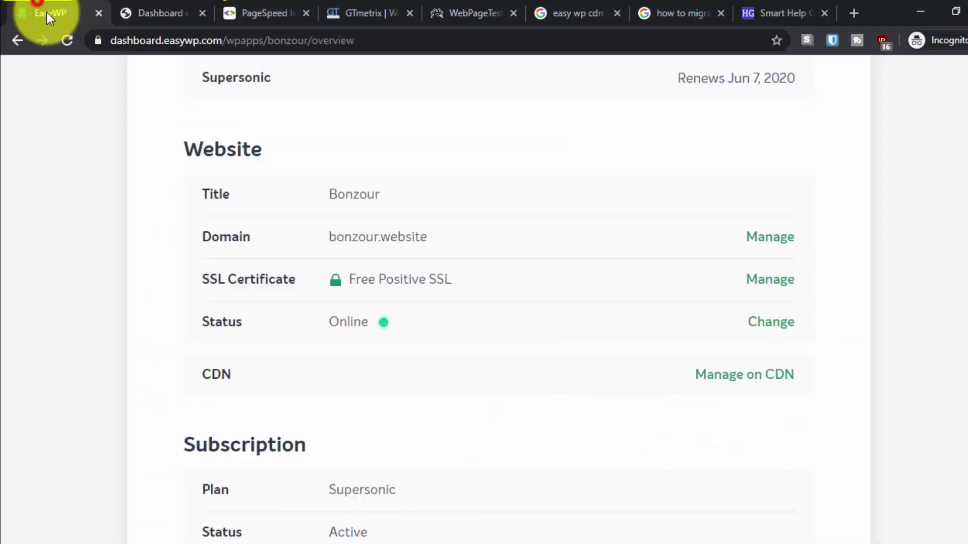
scroll(158, 262, up, 1)
scroll(234, 336, down, 1)
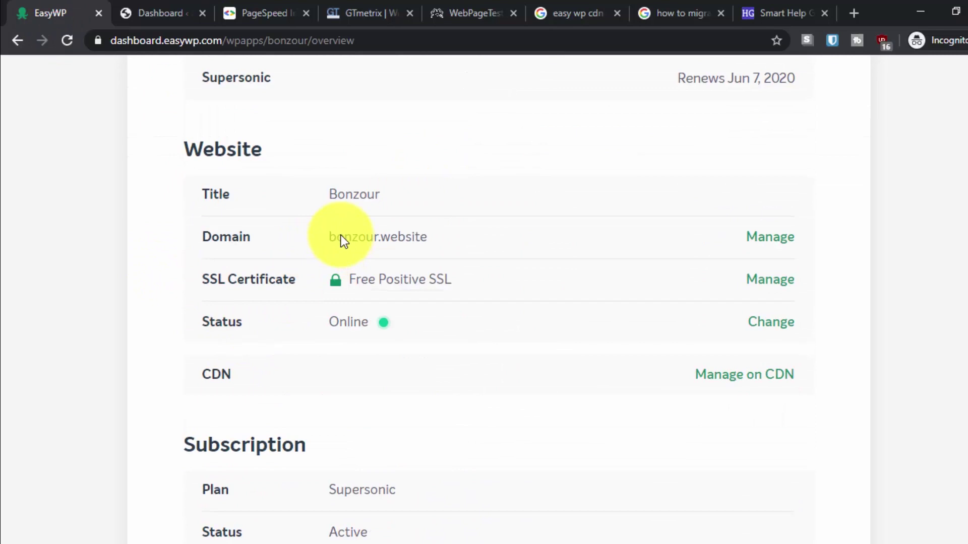
click(194, 10)
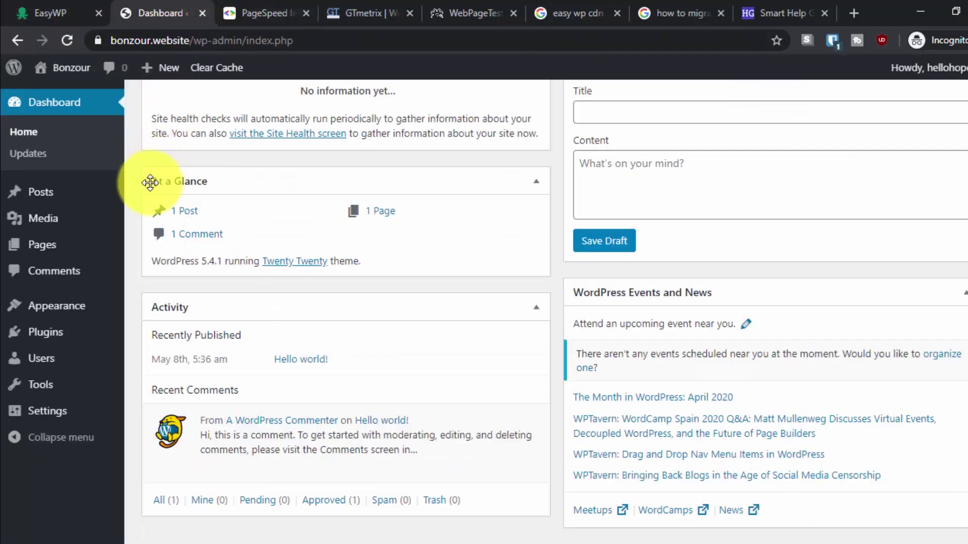
scroll(150, 183, up, 5)
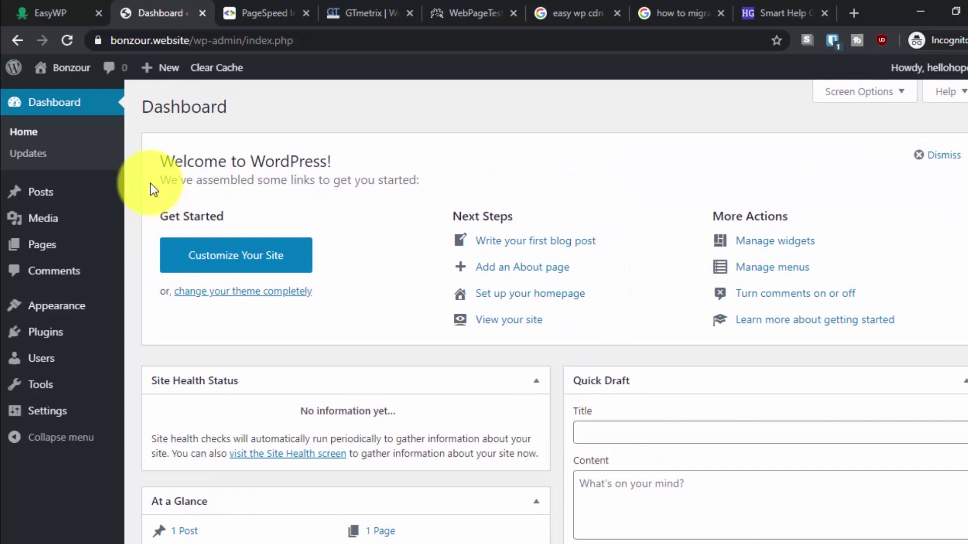
Visit the live bonzour.website front page from the admin bar and scroll through the Hello world! post
mouse_move(71, 67)
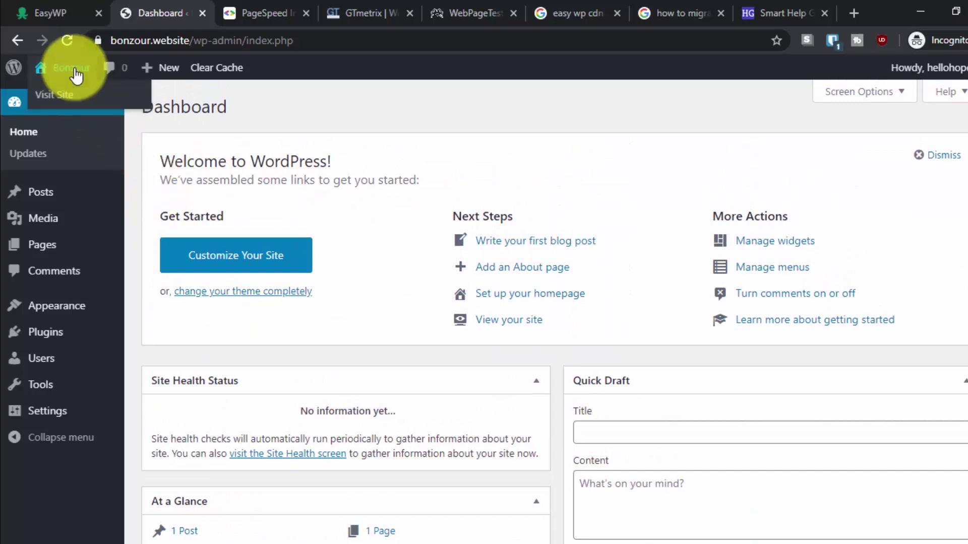
click(66, 101)
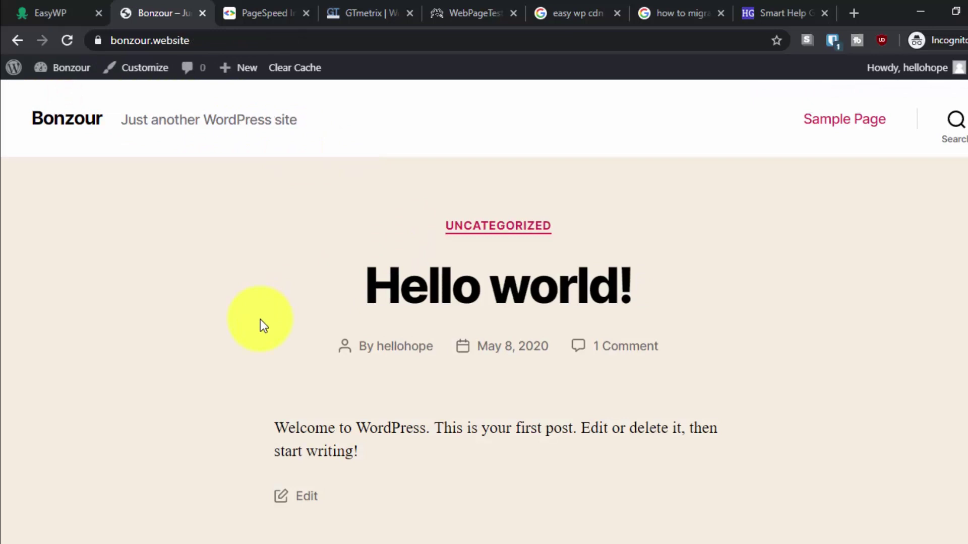
scroll(184, 358, down, 6)
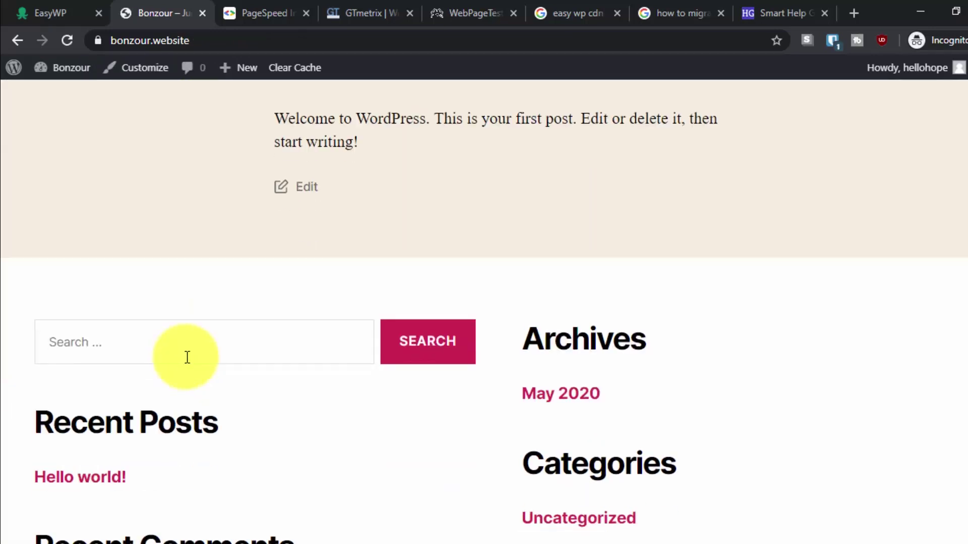
scroll(187, 357, down, 3)
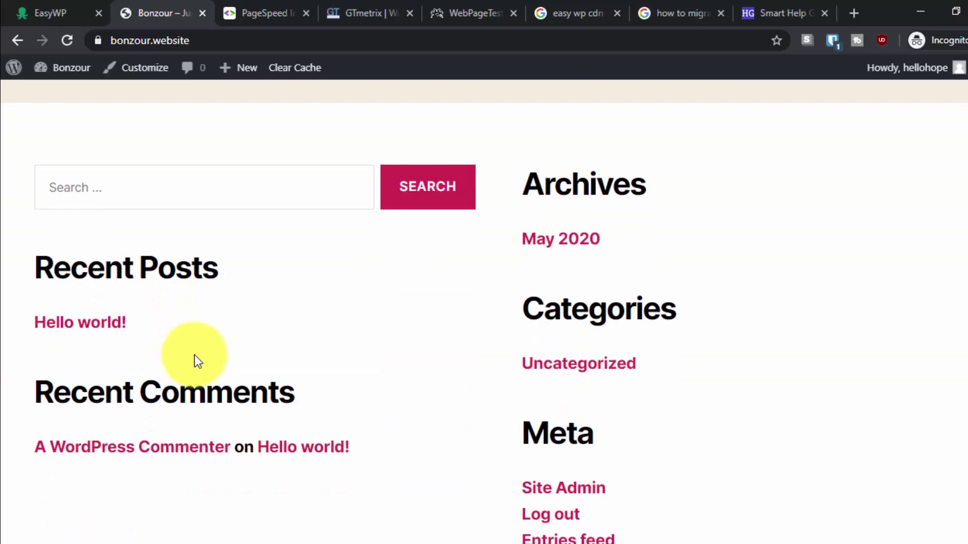
scroll(198, 353, up, 9)
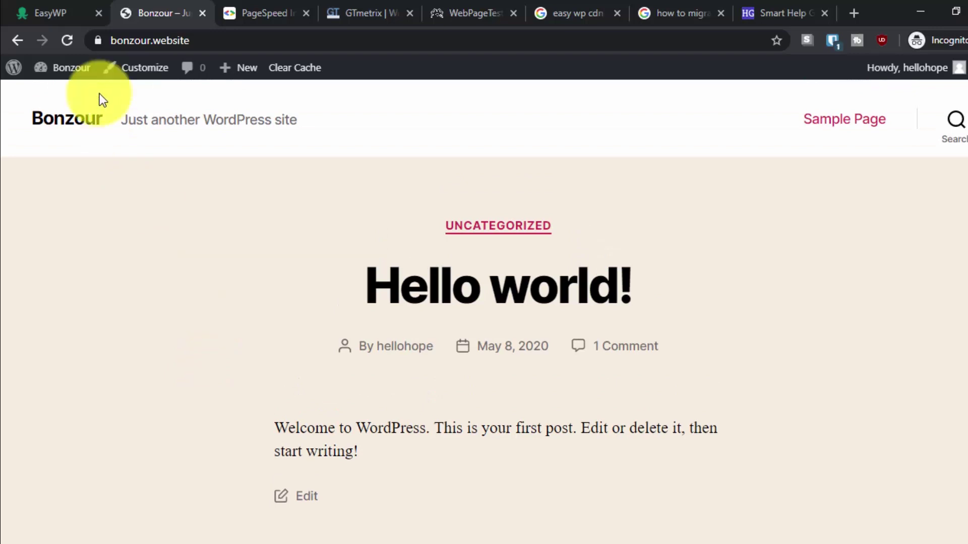
click(27, 8)
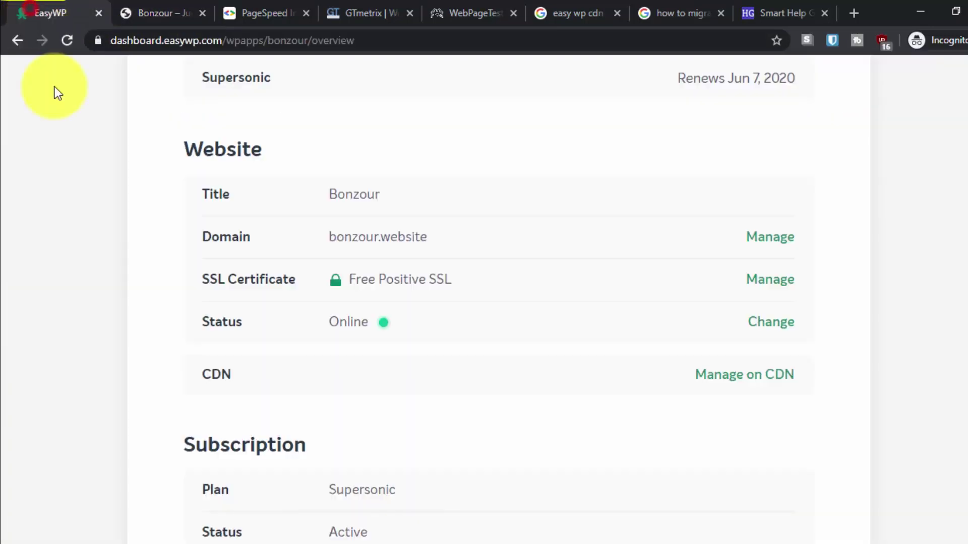
click(167, 6)
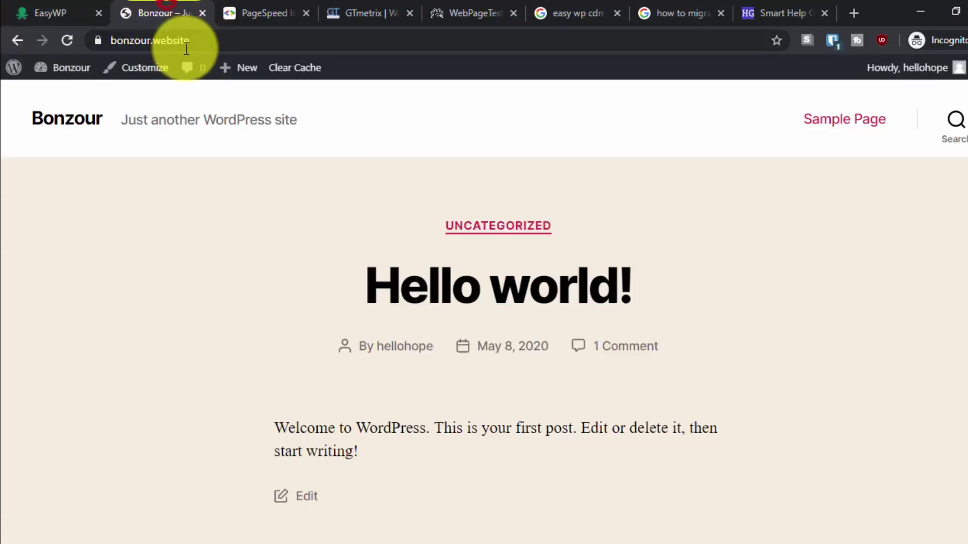
click(212, 40)
right_click(216, 38)
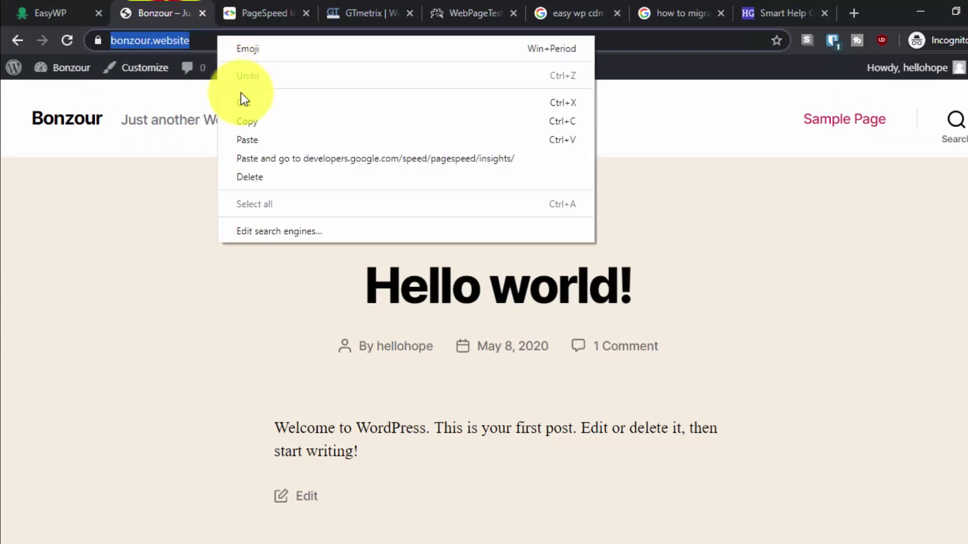
click(250, 121)
click(277, 6)
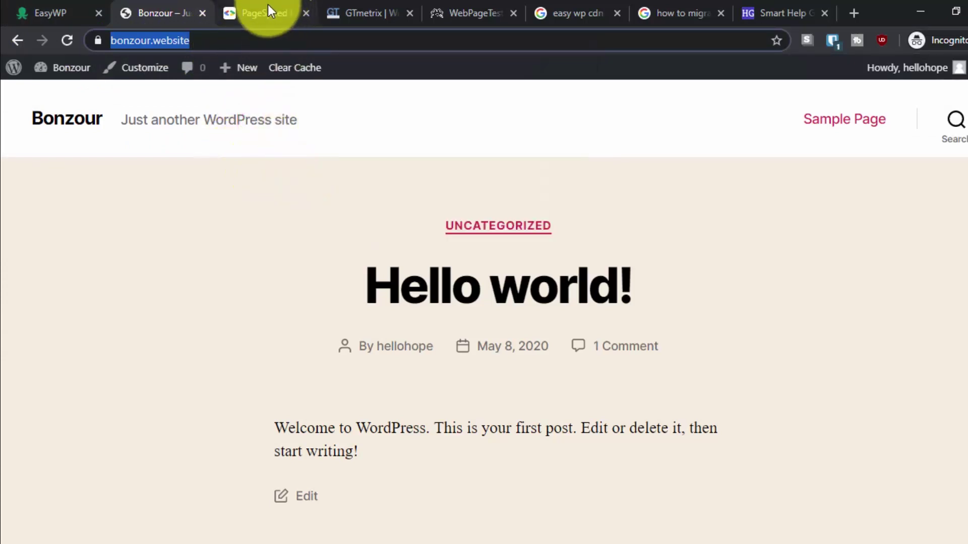
click(348, 205)
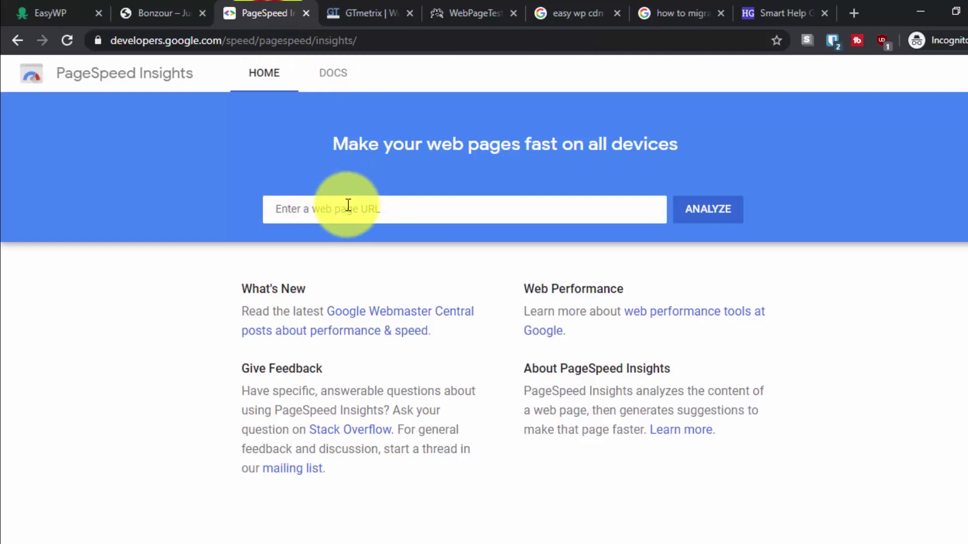
right_click(347, 205)
click(382, 323)
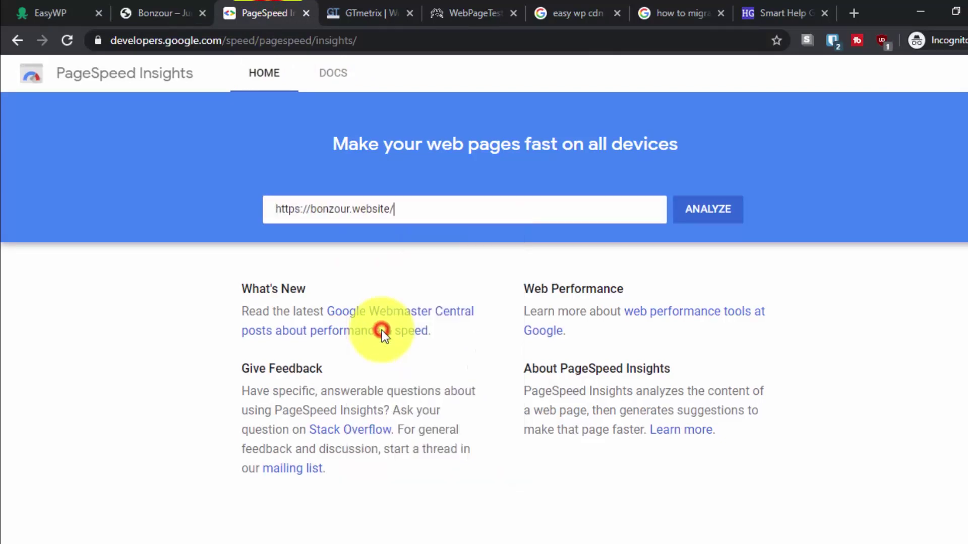
click(688, 214)
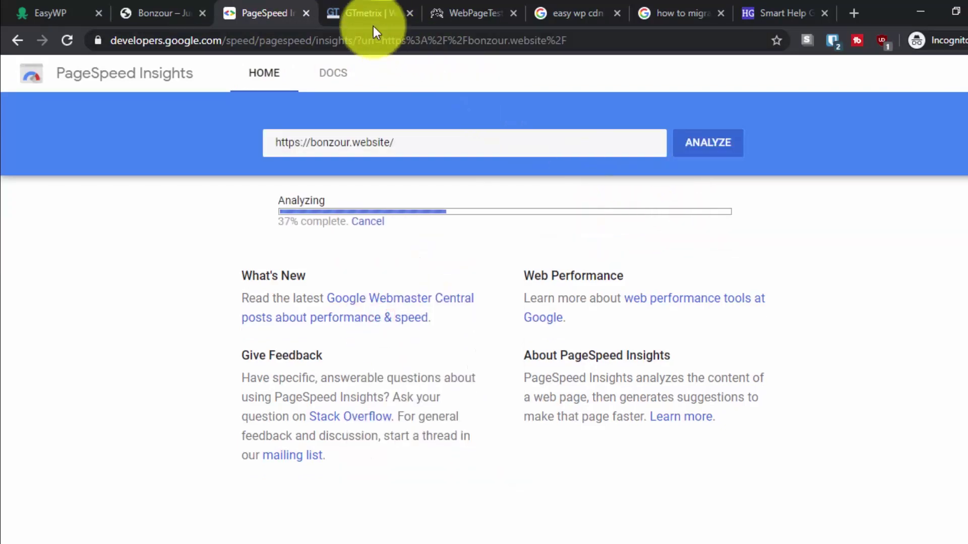
click(353, 8)
right_click(369, 378)
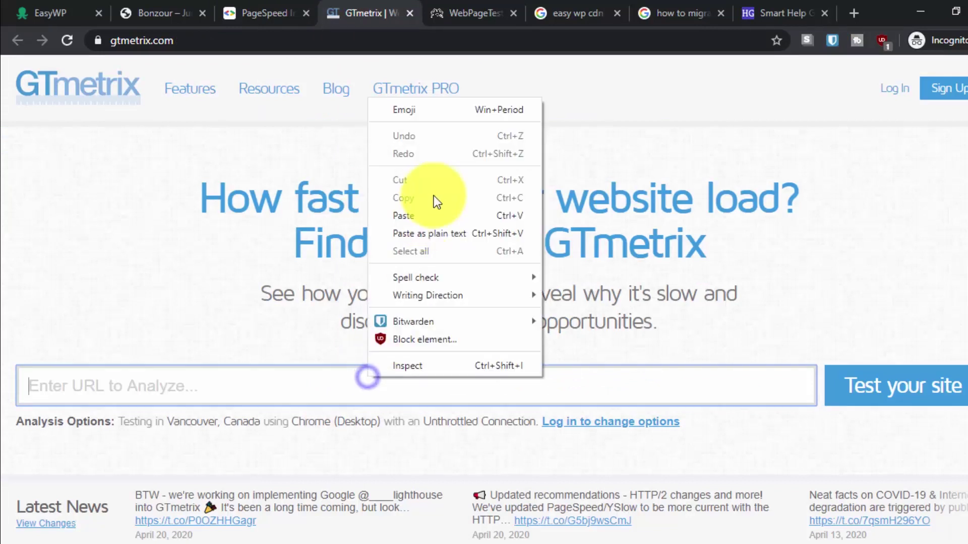
click(416, 212)
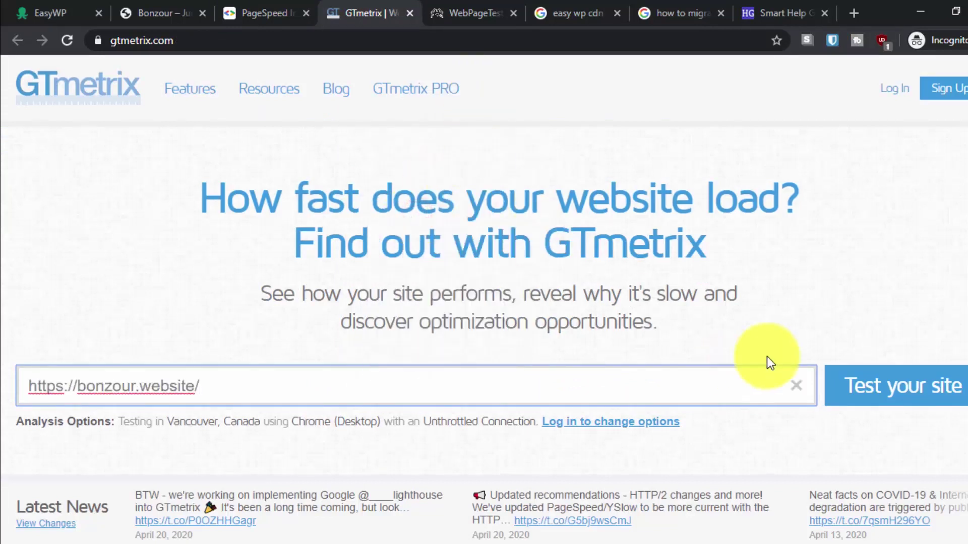
click(853, 391)
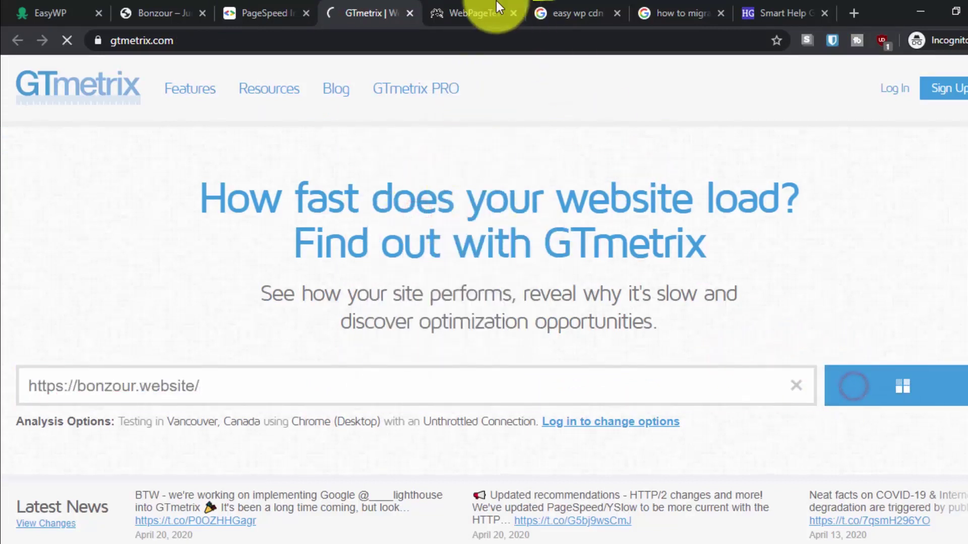
click(485, 11)
click(454, 269)
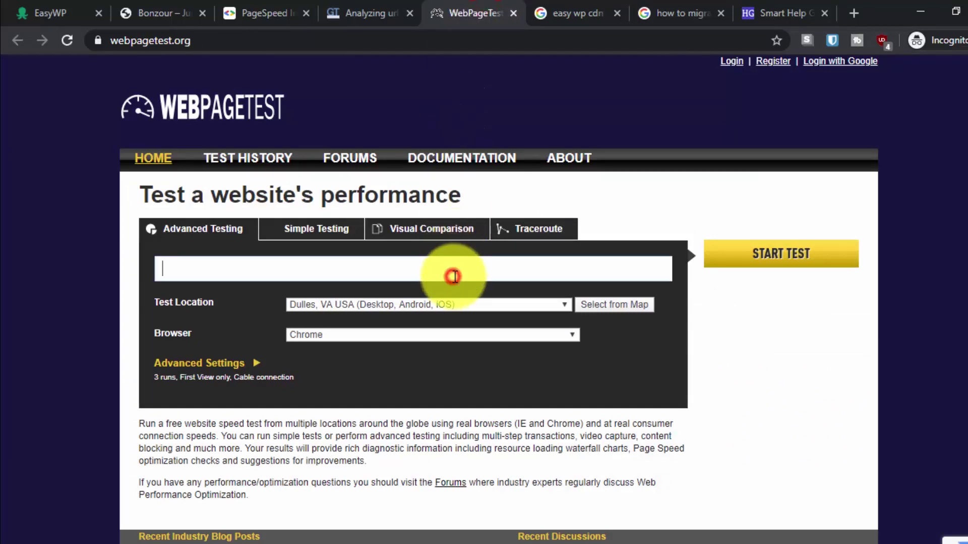
right_click(461, 264)
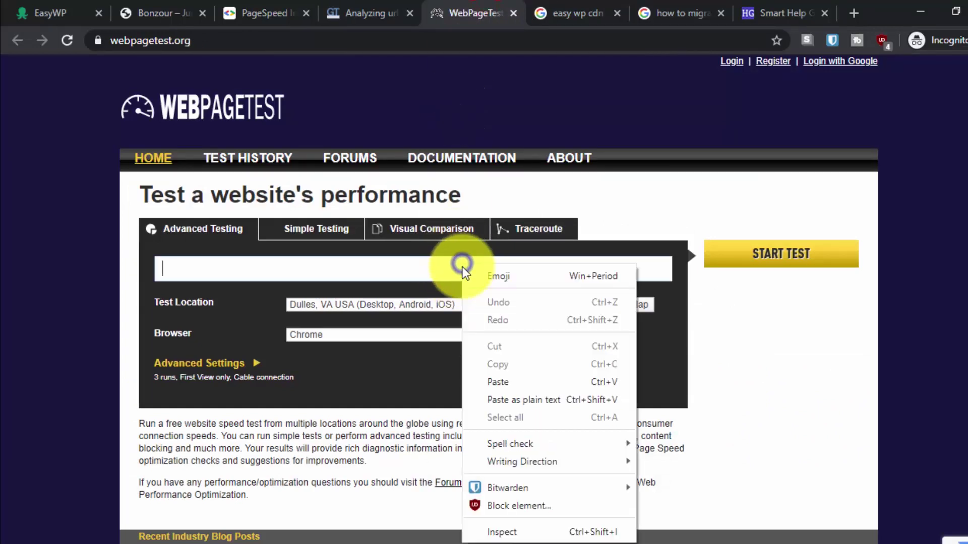
click(517, 393)
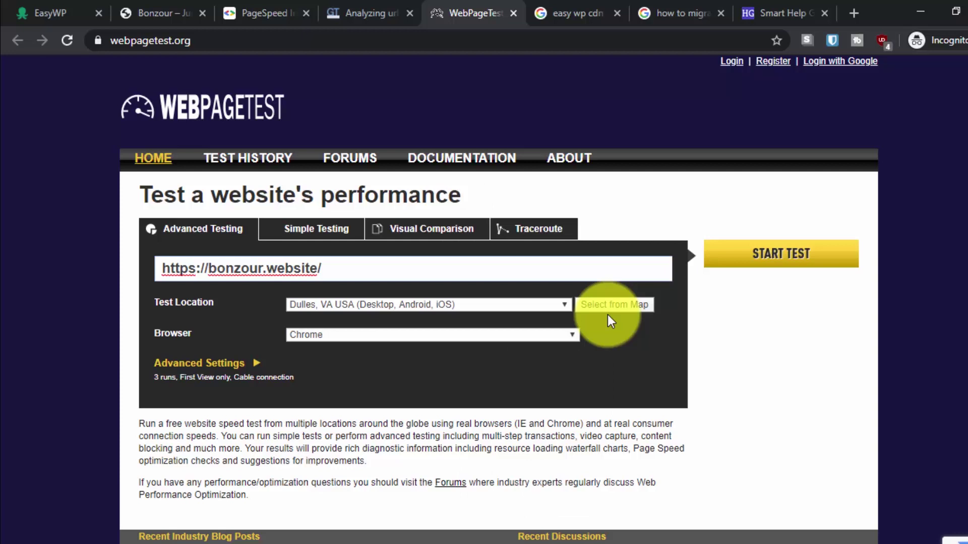
click(560, 307)
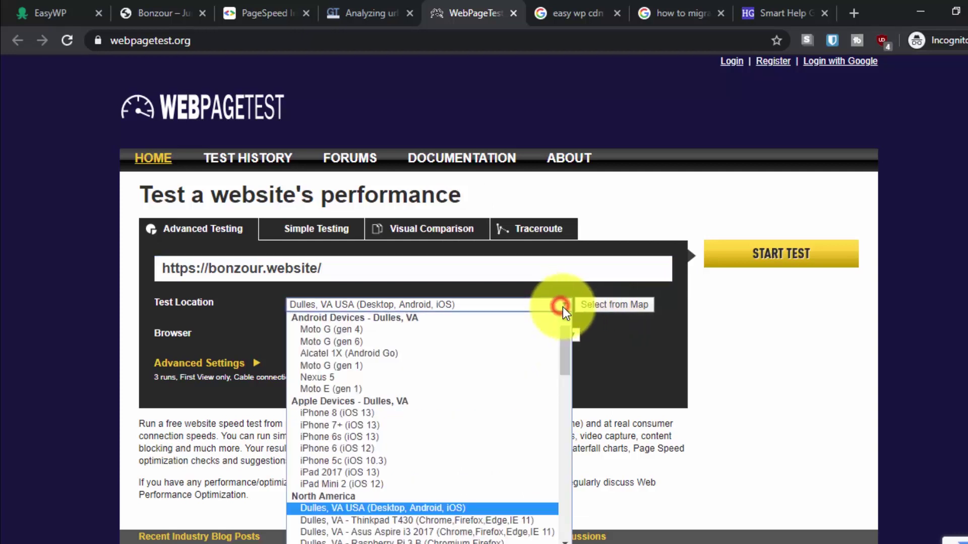
scroll(515, 420, down, 5)
scroll(513, 419, down, 10)
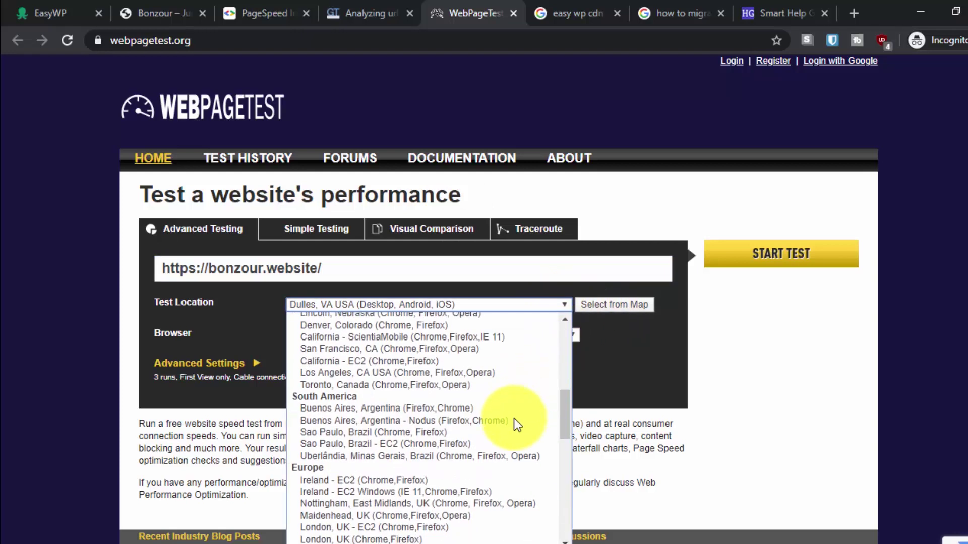
scroll(514, 419, up, 15)
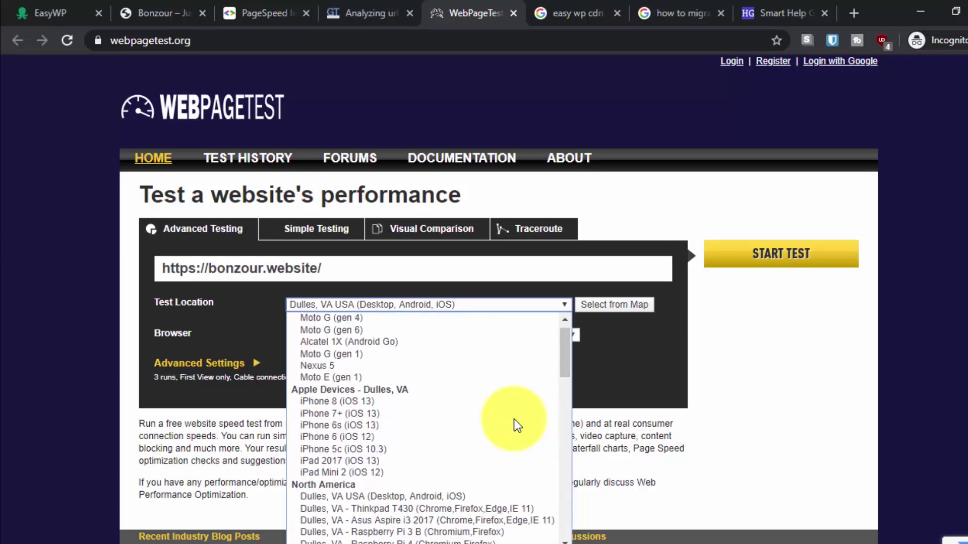
scroll(434, 440, down, 5)
scroll(433, 441, down, 5)
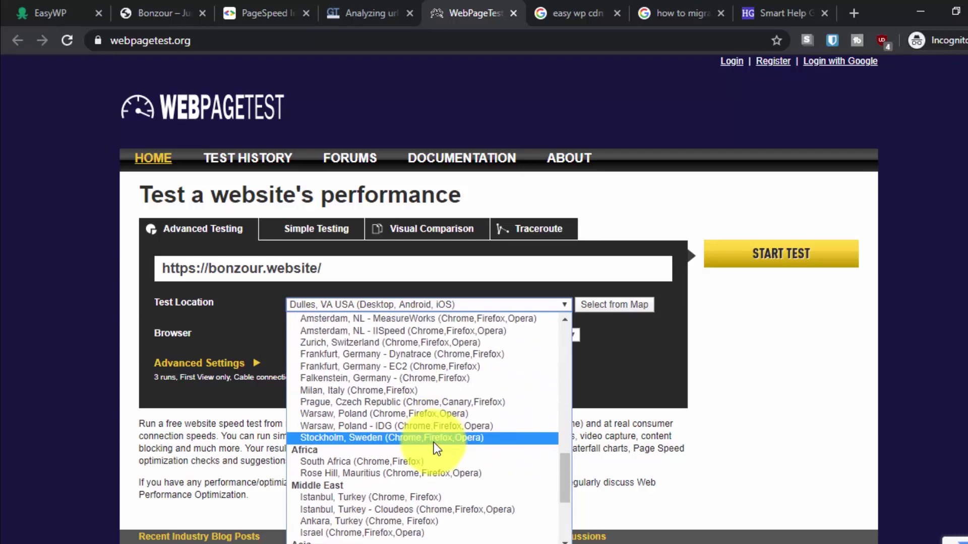
scroll(434, 443, up, 3)
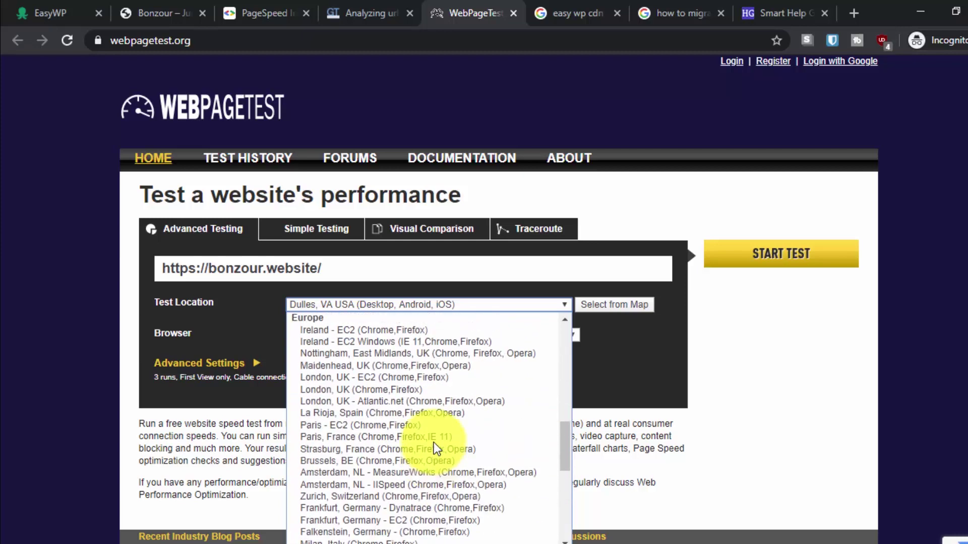
click(433, 330)
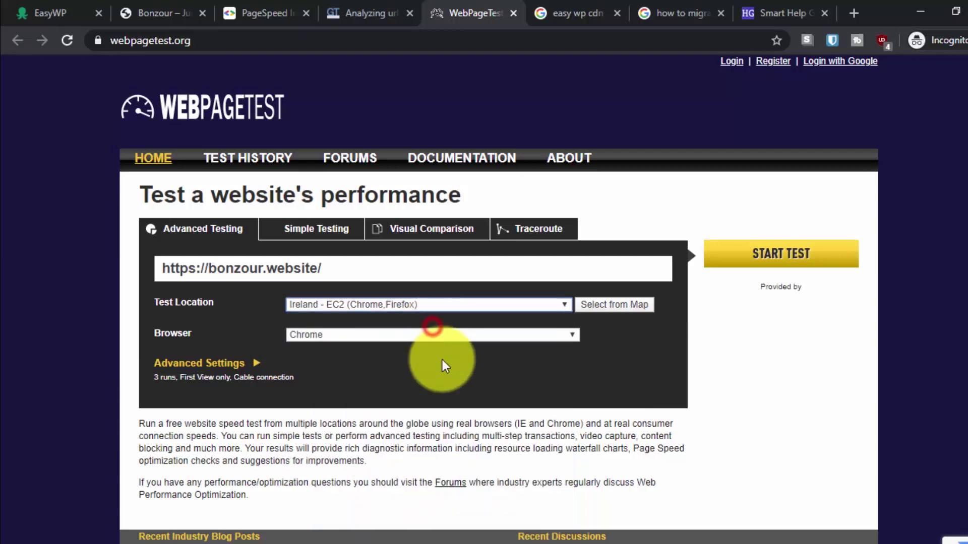
Start the test and pass the crosswalk reCAPTCHA verification
click(805, 258)
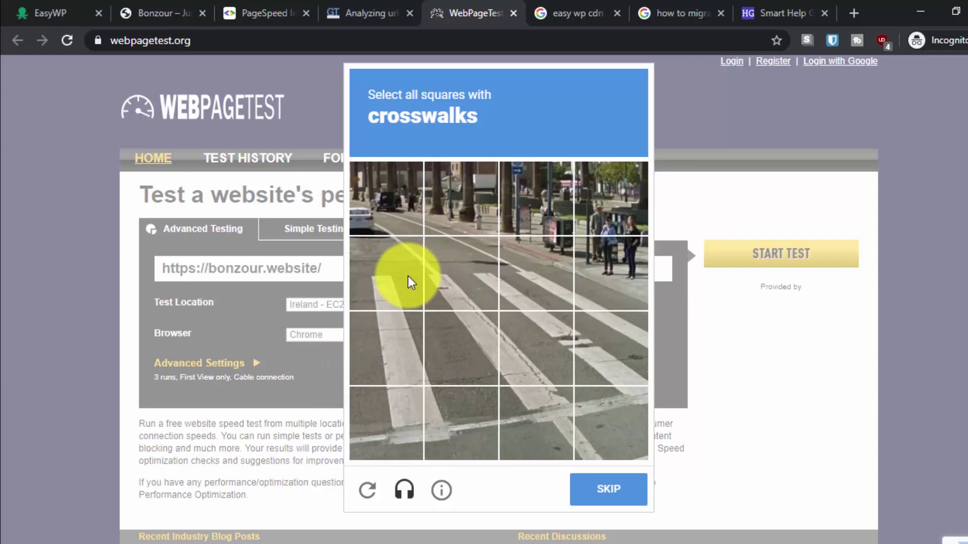
click(408, 278)
click(449, 277)
click(524, 266)
click(609, 263)
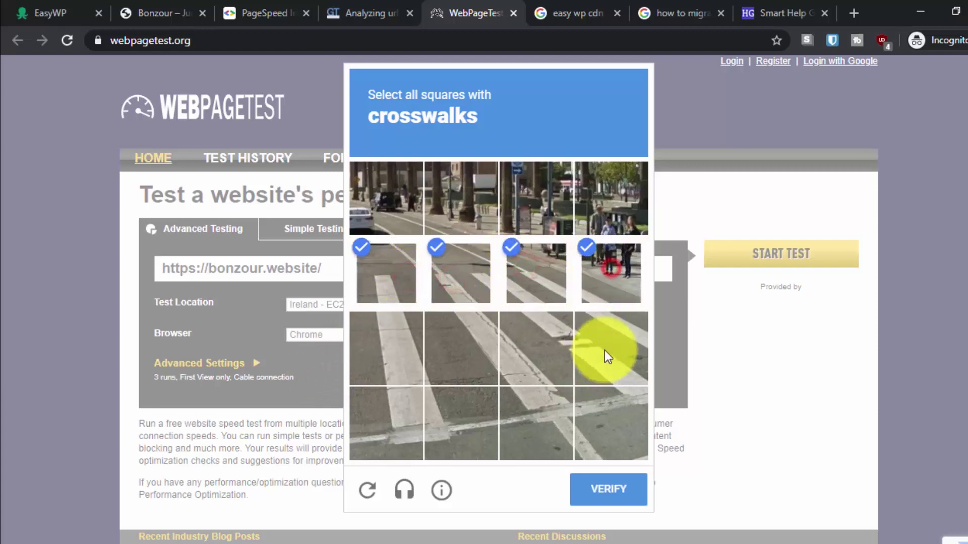
click(604, 349)
click(558, 350)
click(444, 342)
click(374, 345)
click(416, 410)
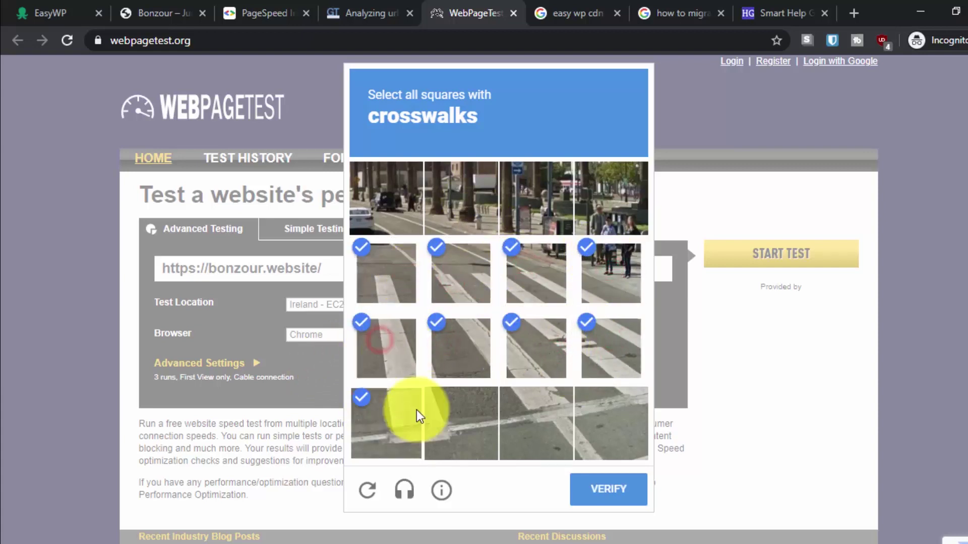
click(454, 403)
click(553, 407)
click(589, 418)
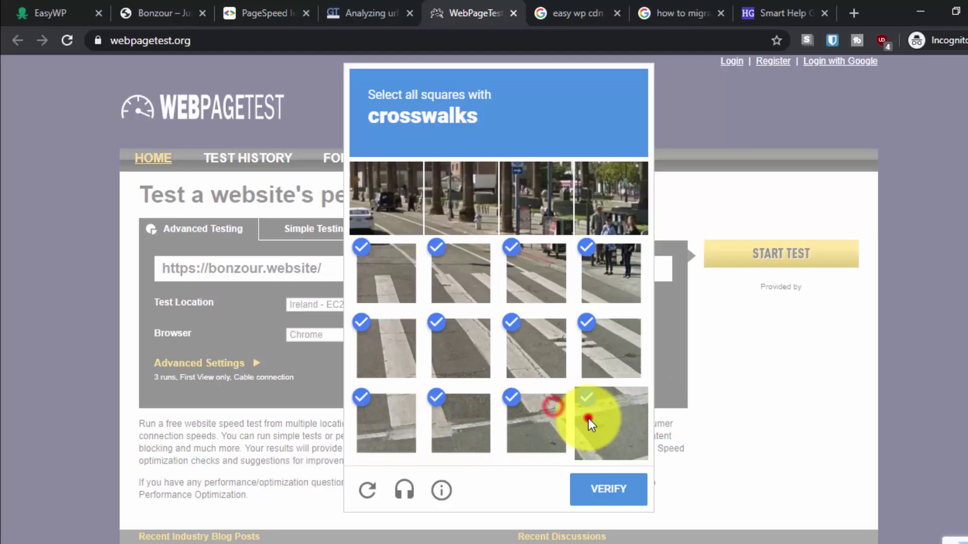
click(602, 491)
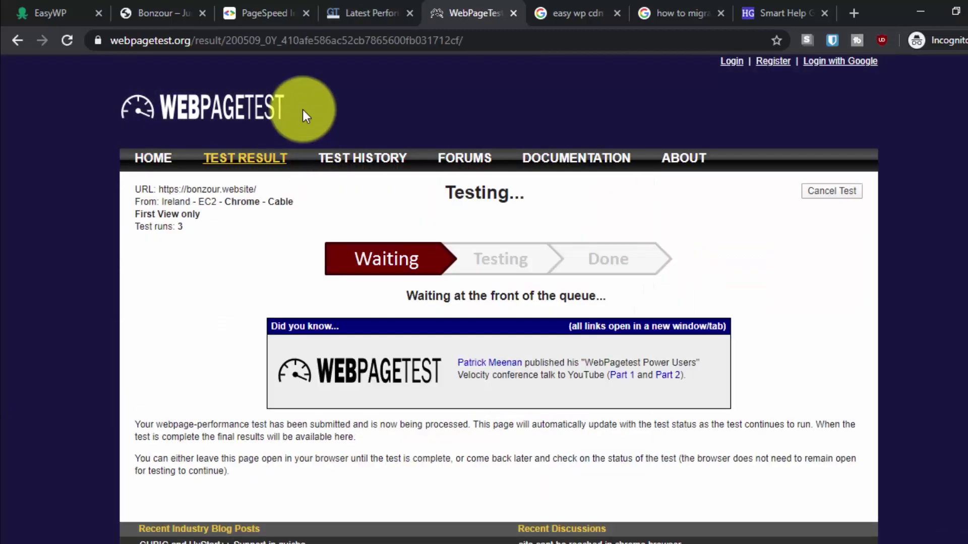
Review the PageSpeed Insights mobile report: score 98, FCP 1.6 s, Speed Index 2.7 s, TTI 1.7 s
click(272, 10)
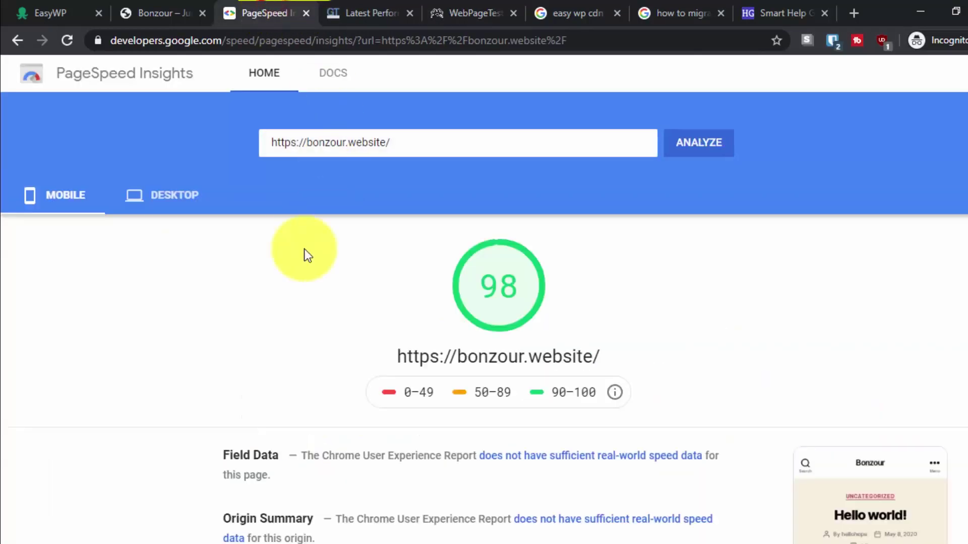
click(244, 300)
scroll(201, 329, down, 3)
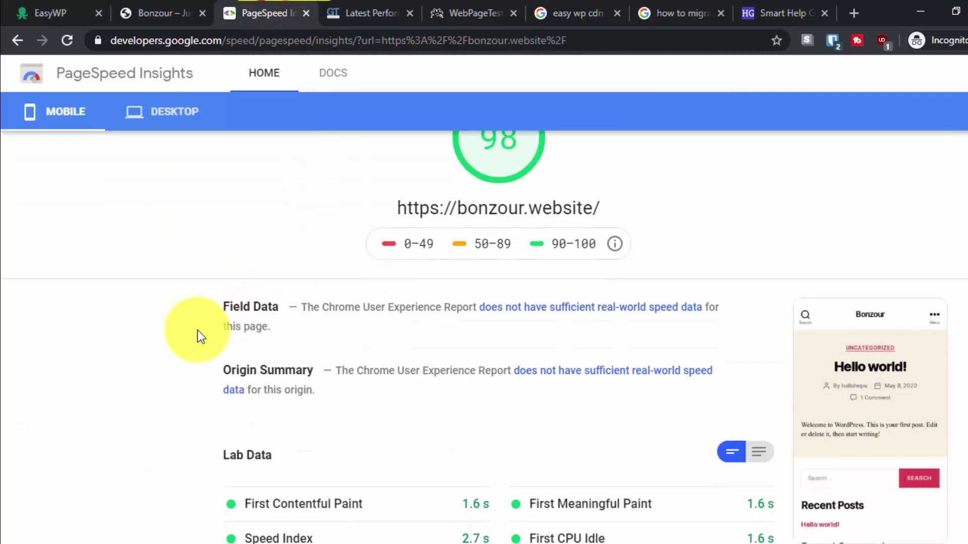
scroll(198, 331, up, 3)
scroll(196, 328, down, 5)
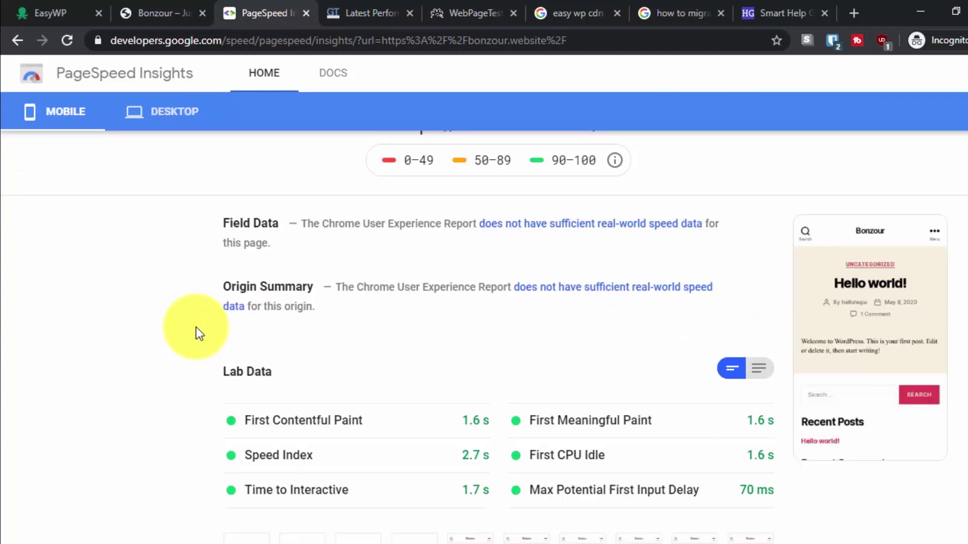
scroll(193, 328, up, 3)
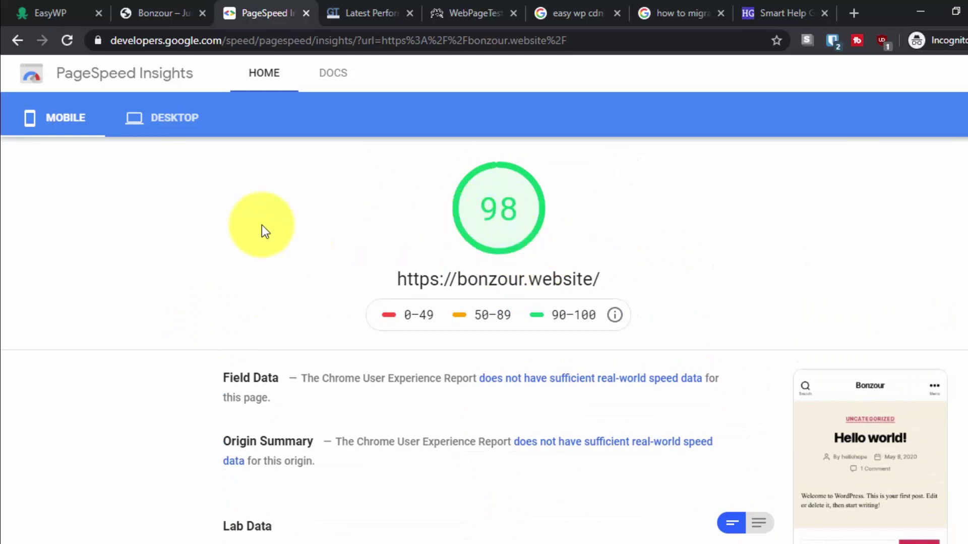
scroll(245, 224, down, 5)
scroll(244, 225, up, 1)
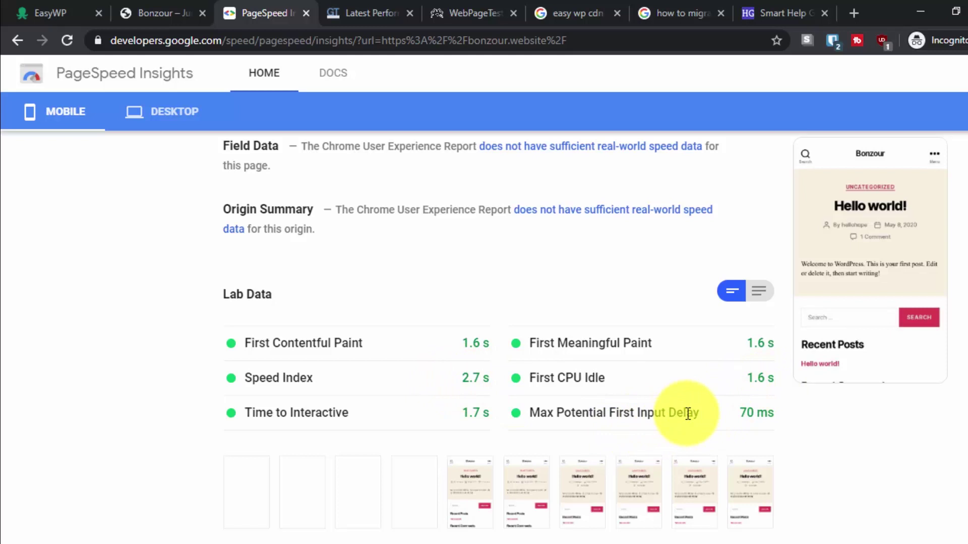
Switch to the desktop report and review its 99 score and 0.5 s First Contentful Paint
click(171, 113)
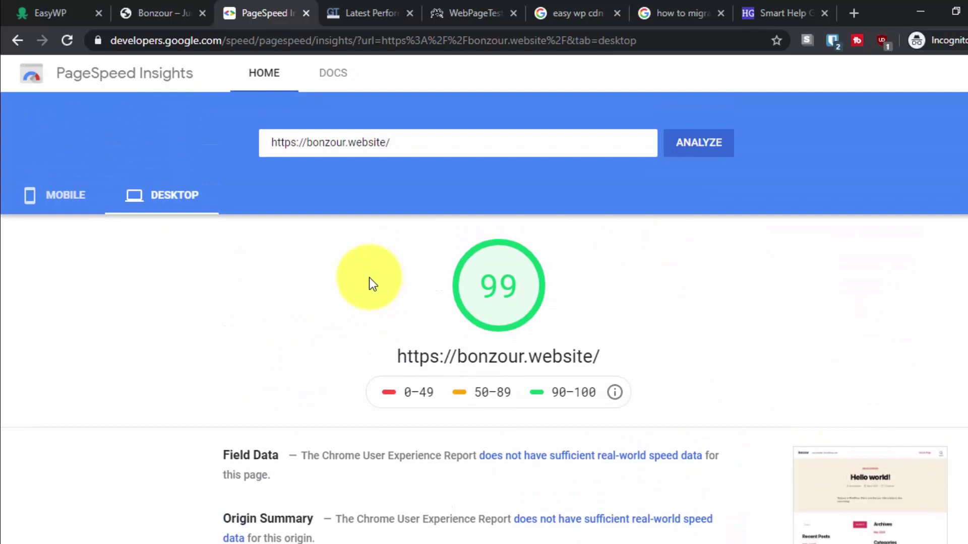
scroll(11, 303, down, 3)
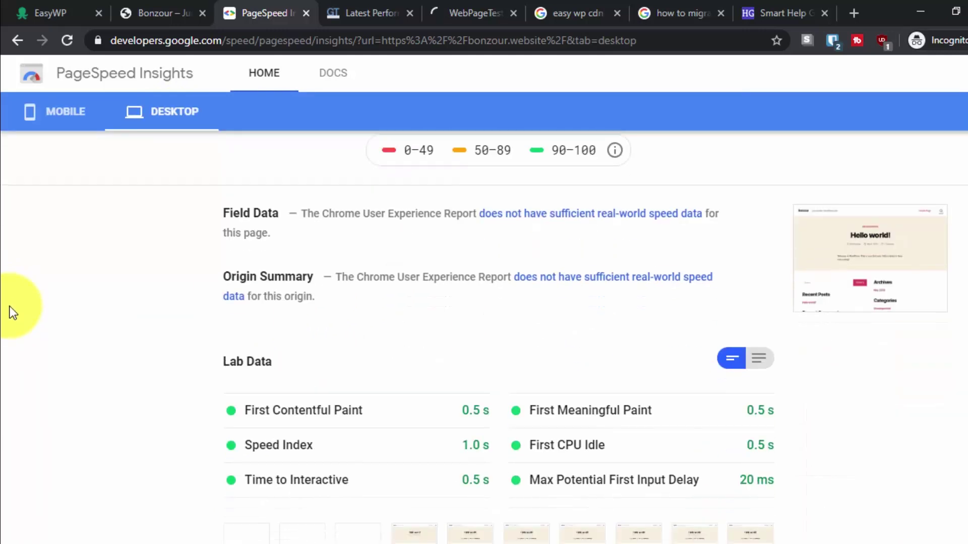
scroll(12, 312, down, 3)
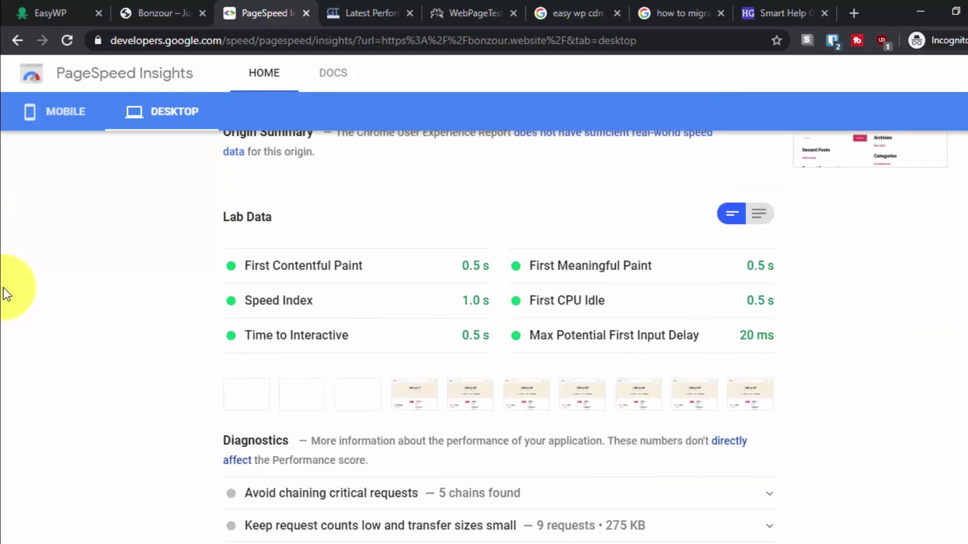
scroll(7, 290, up, 6)
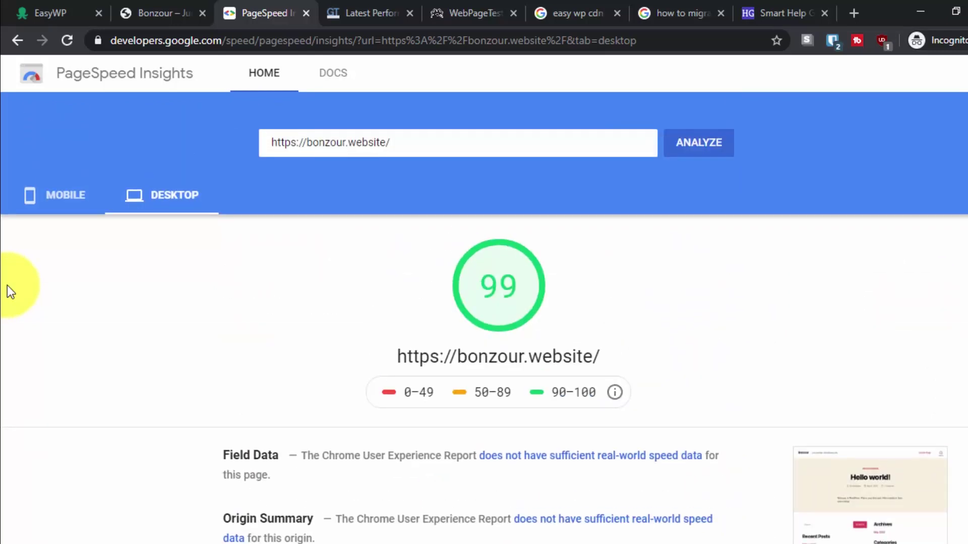
scroll(8, 285, up, 2)
Scroll through the GTmetrix report (PageSpeed A 100%, YSlow A 95%), then bring up the WebPageTest results
click(335, 1)
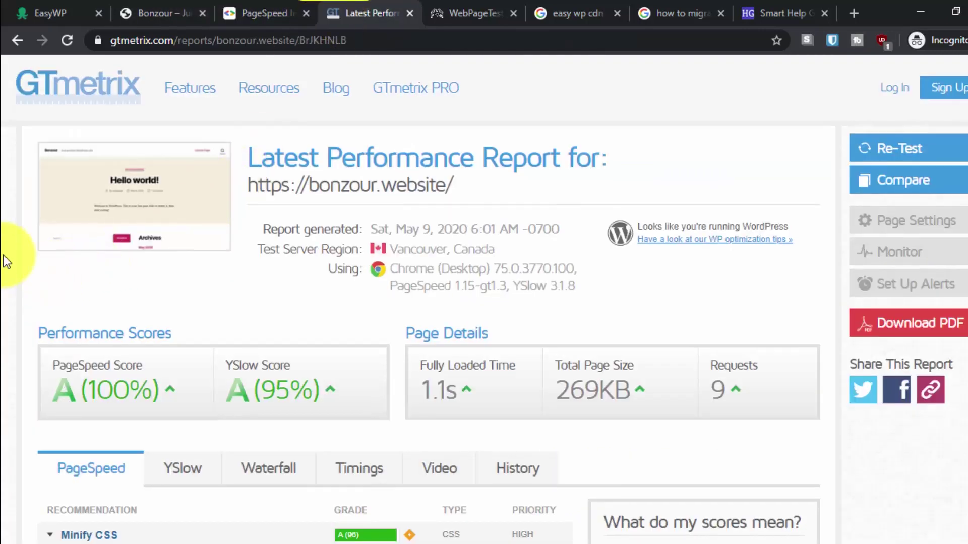
scroll(6, 261, down, 5)
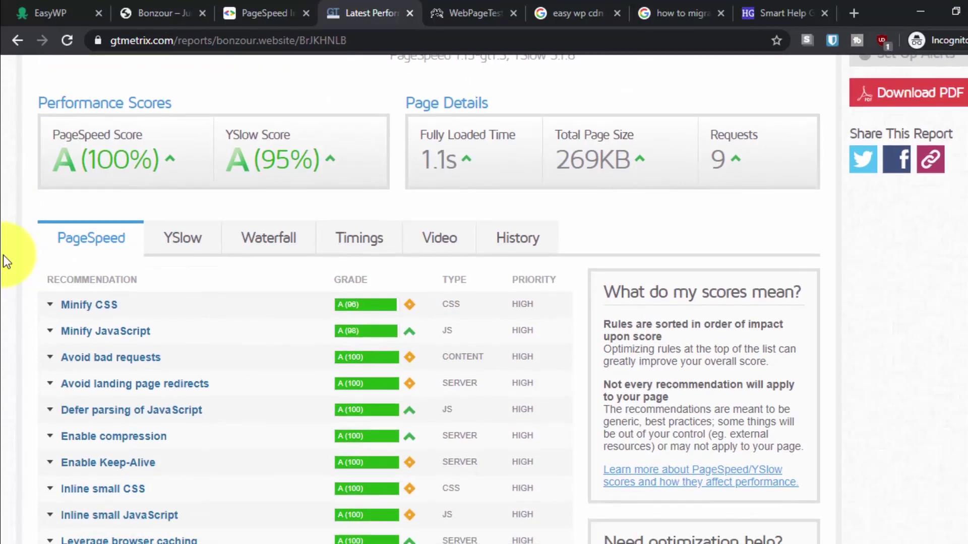
scroll(6, 261, up, 5)
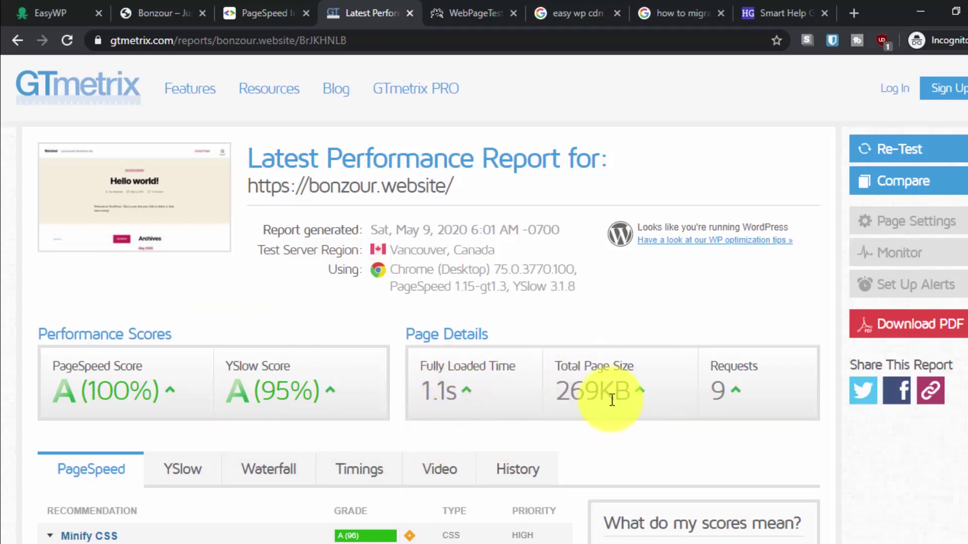
scroll(510, 516, down, 10)
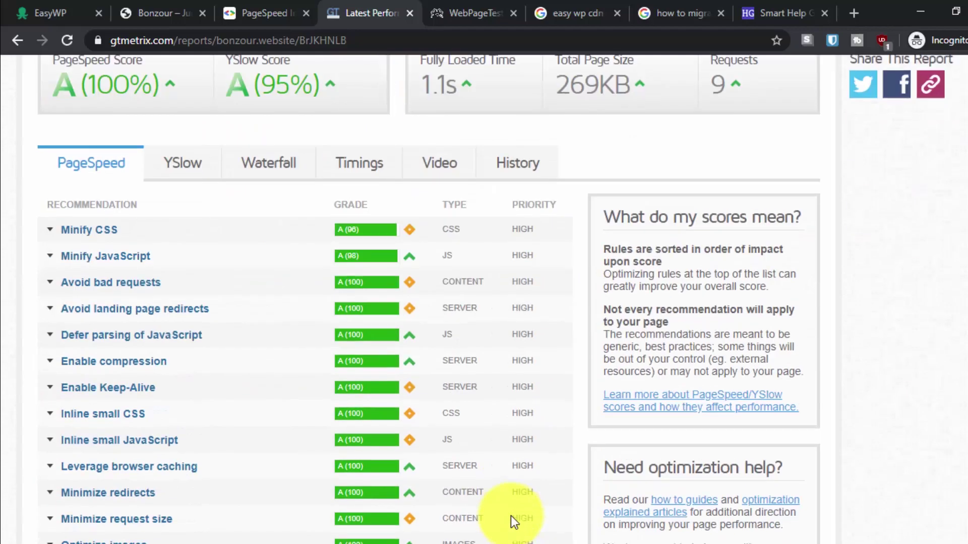
scroll(446, 502, up, 10)
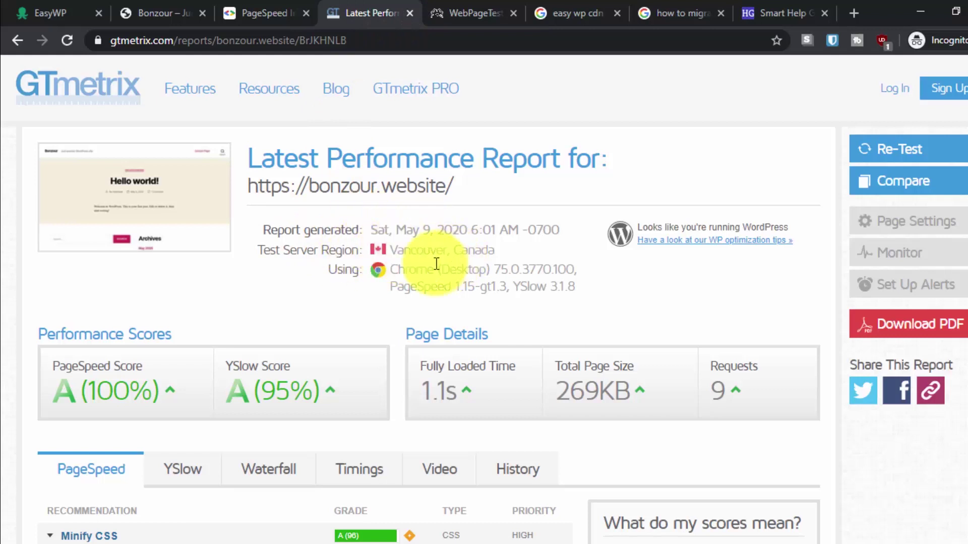
click(474, 13)
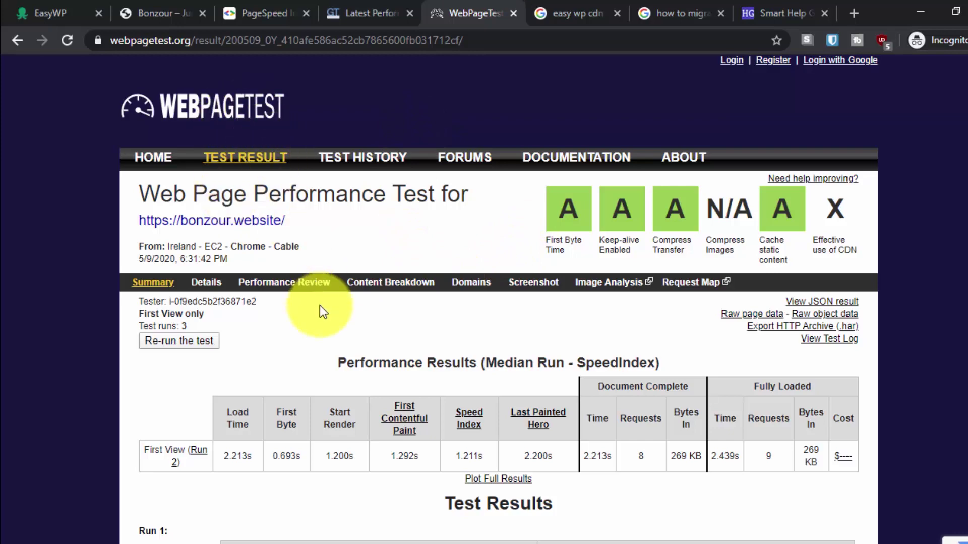
Scroll through the WebPageTest results, including runs of 2.280s, 2.213s and 2.198s
scroll(319, 308, down, 3)
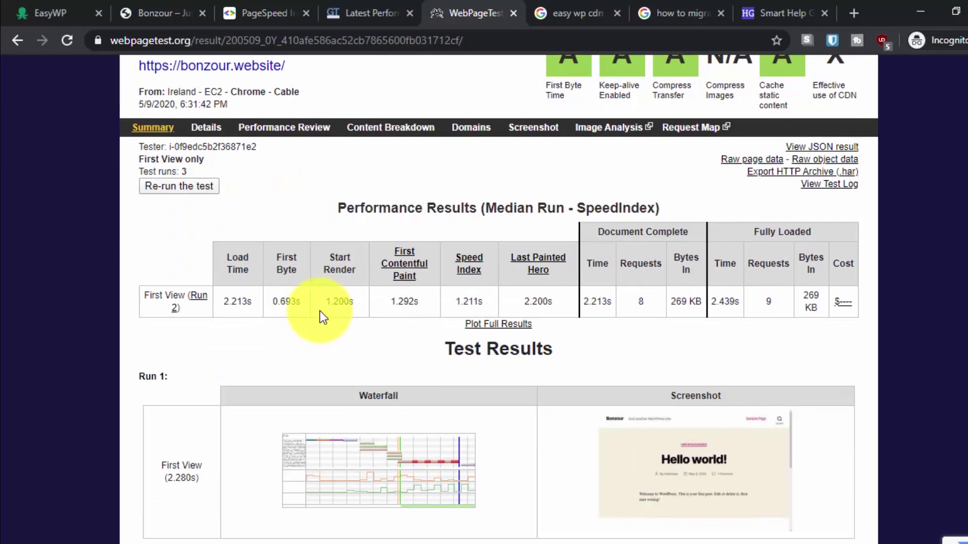
scroll(320, 311, up, 3)
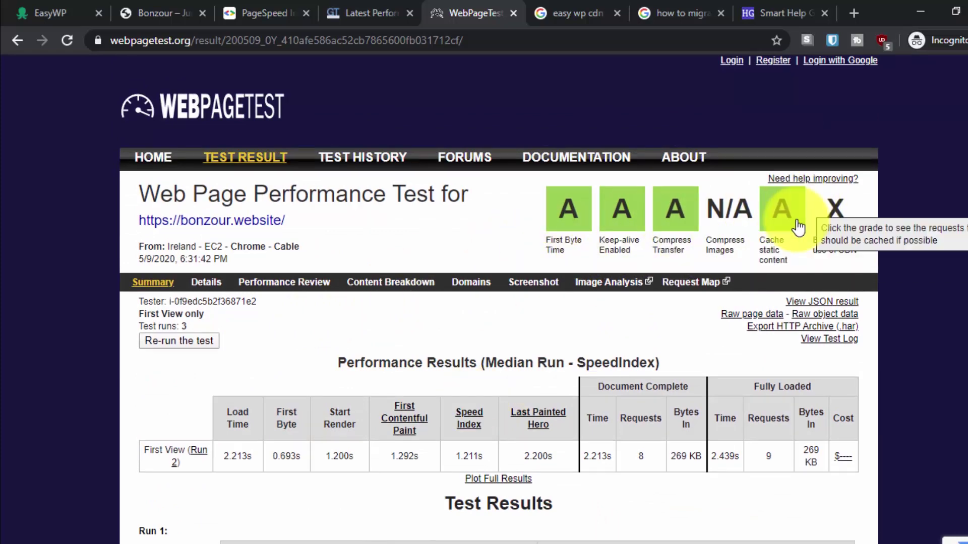
scroll(301, 358, down, 8)
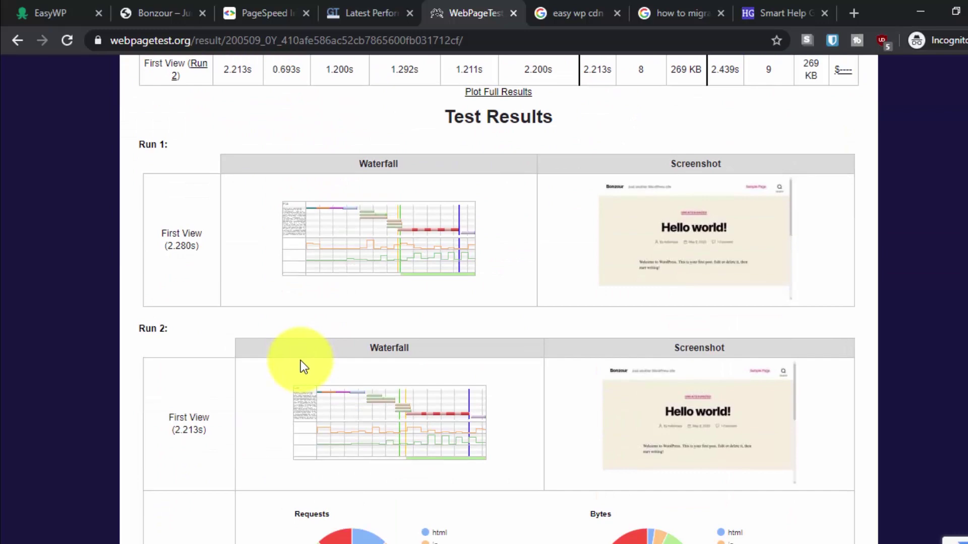
scroll(300, 361, down, 5)
scroll(300, 361, up, 13)
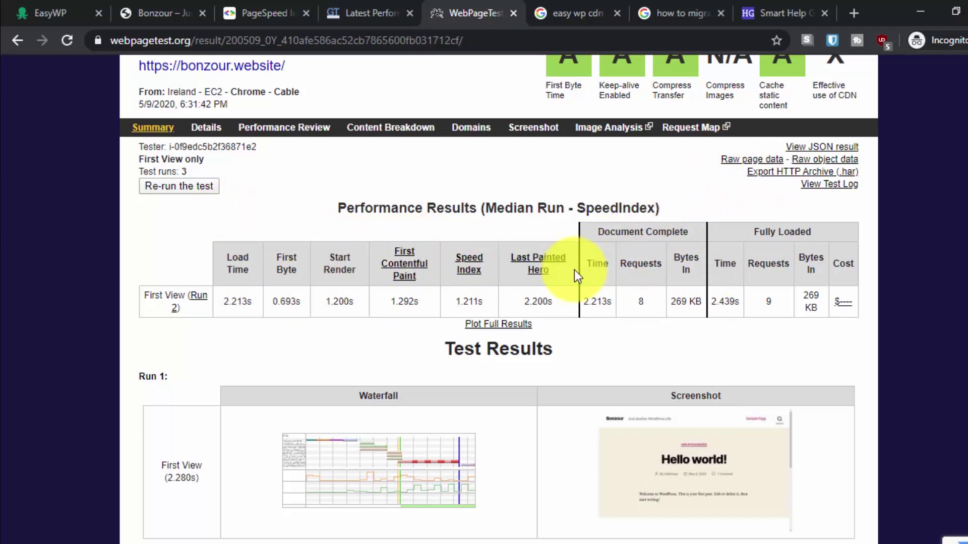
scroll(574, 270, up, 3)
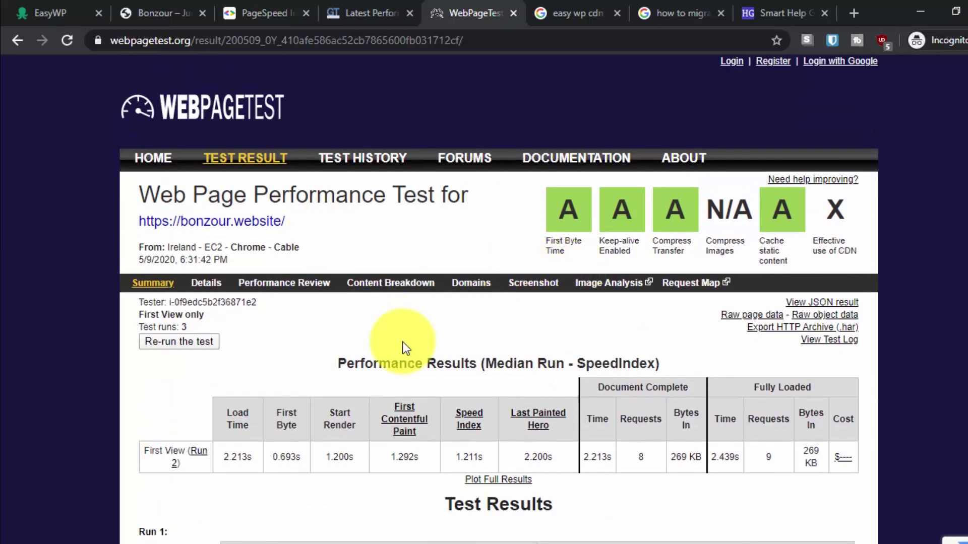
scroll(402, 341, down, 15)
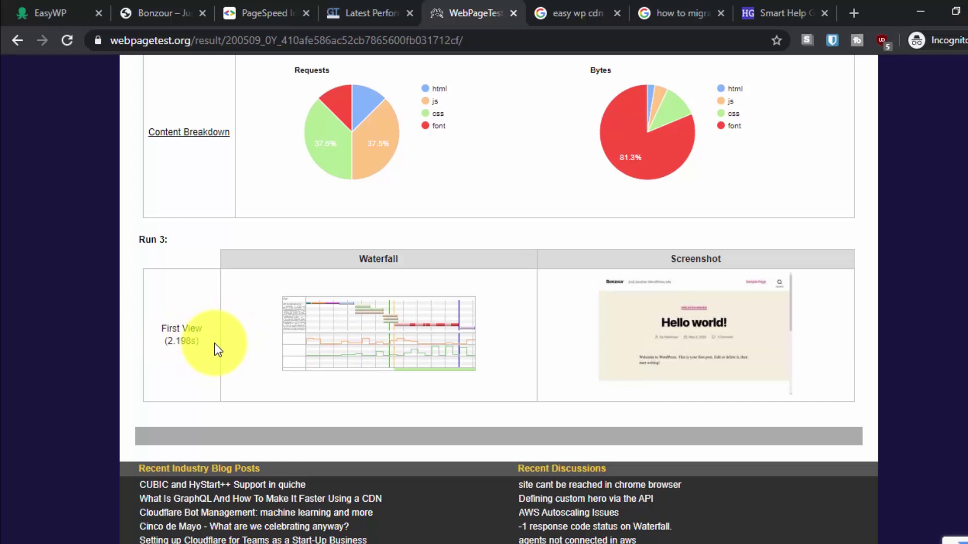
scroll(215, 344, up, 4)
scroll(204, 343, up, 3)
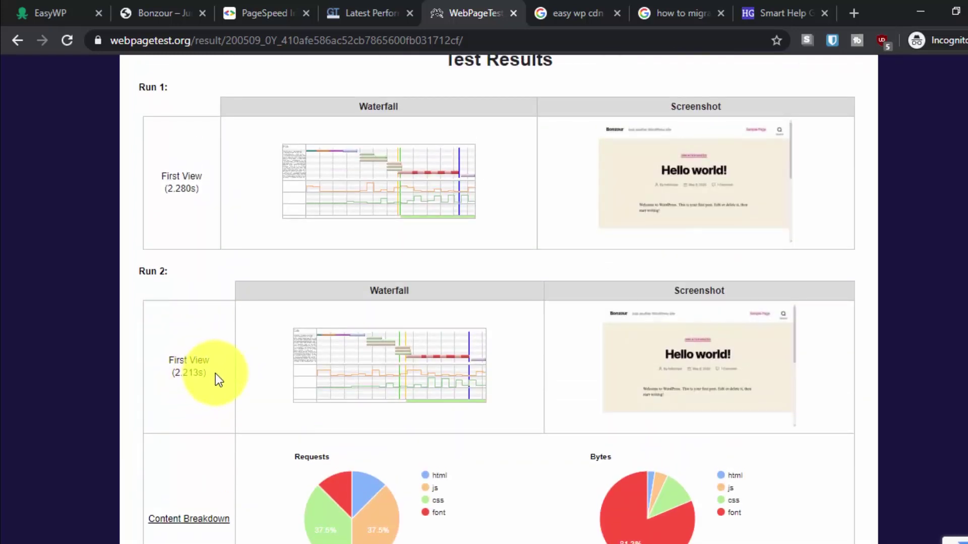
scroll(216, 376, up, 2)
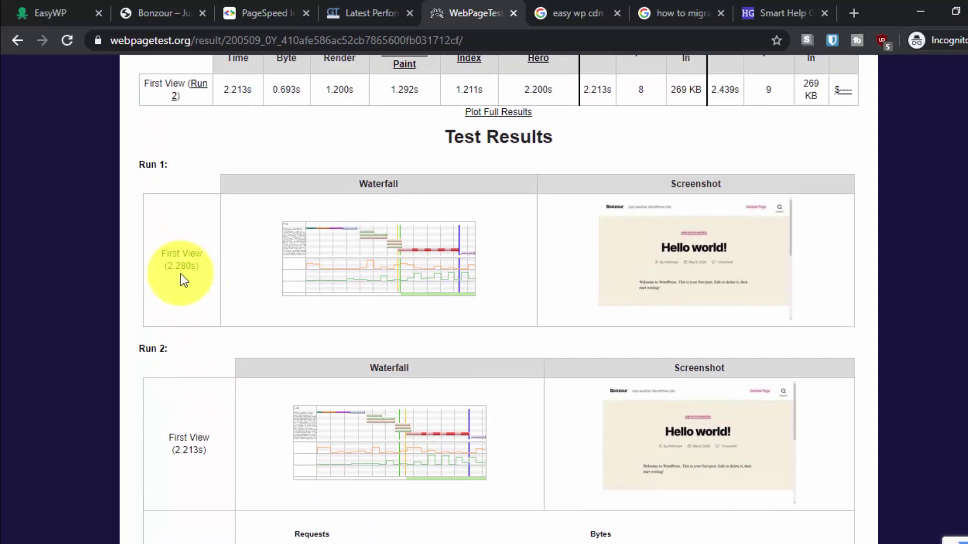
scroll(196, 277, up, 3)
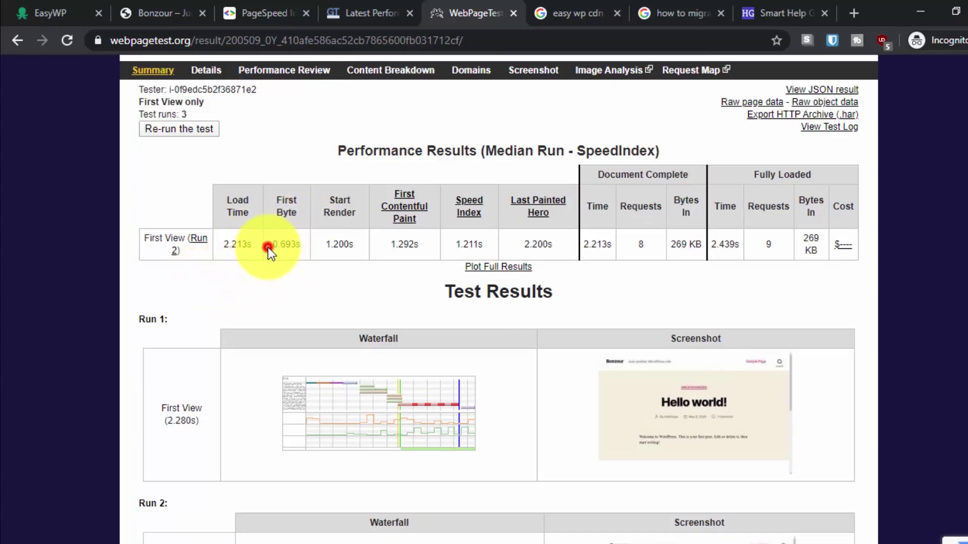
Highlight the 0.693s First Byte value in the summary table
drag(267, 247, 300, 286)
click(299, 286)
scroll(347, 265, up, 3)
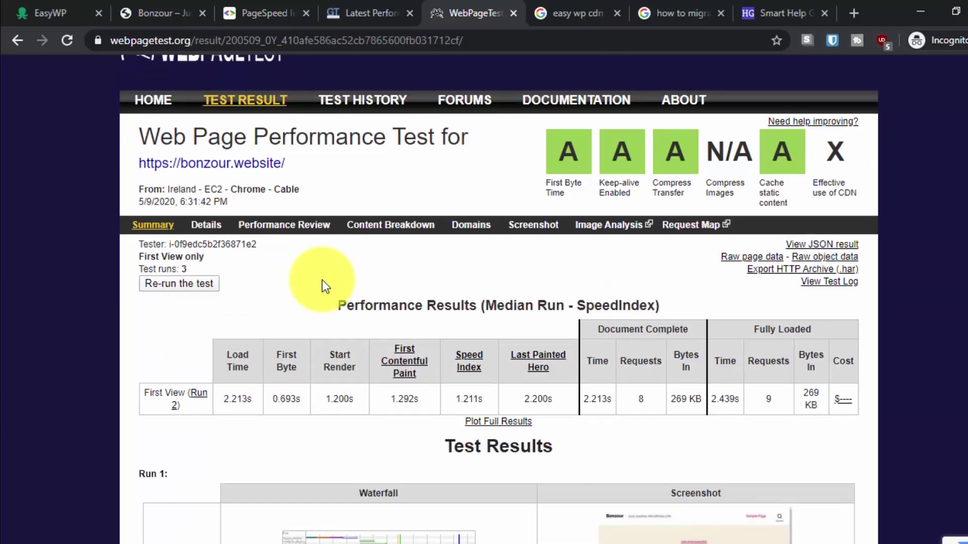
scroll(371, 237, up, 1)
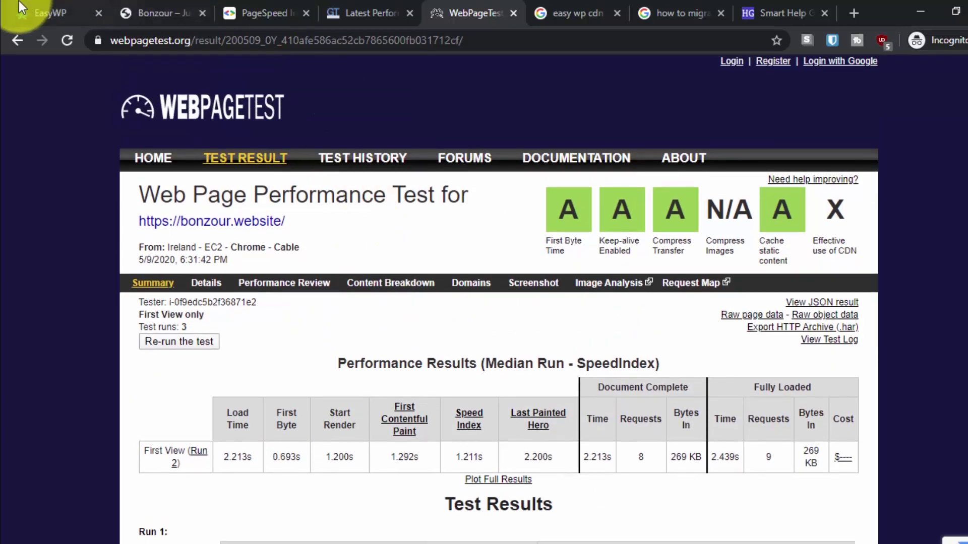
Return to the EasyWP Websites list
click(40, 7)
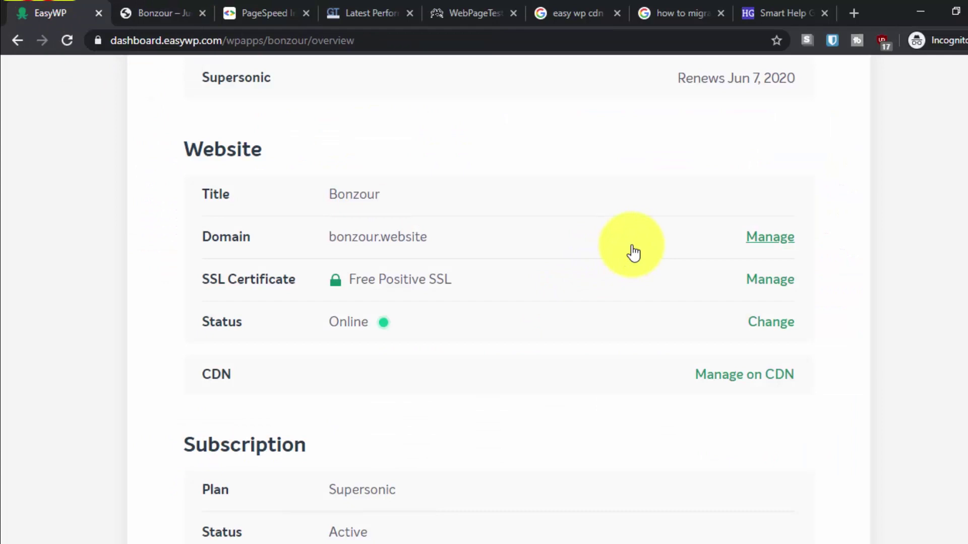
scroll(592, 306, up, 4)
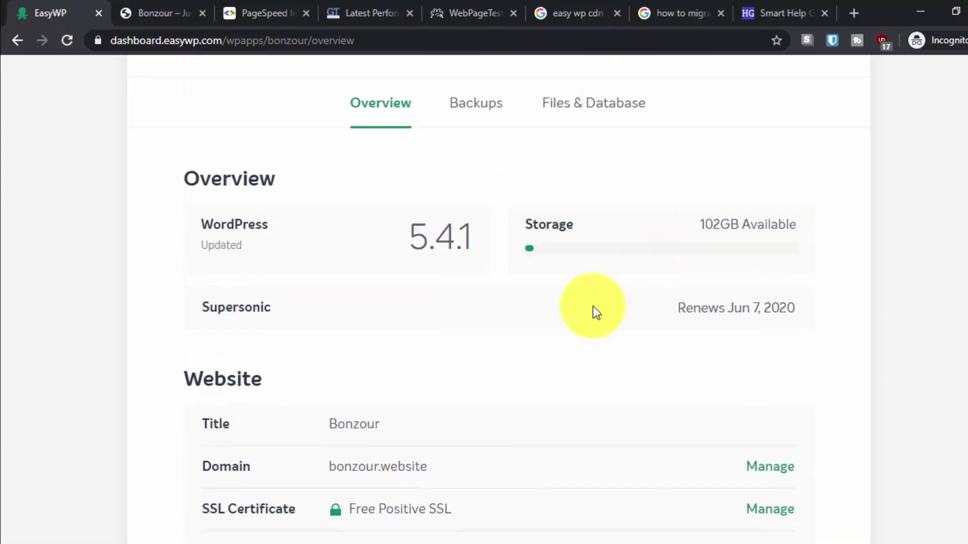
scroll(293, 109, up, 3)
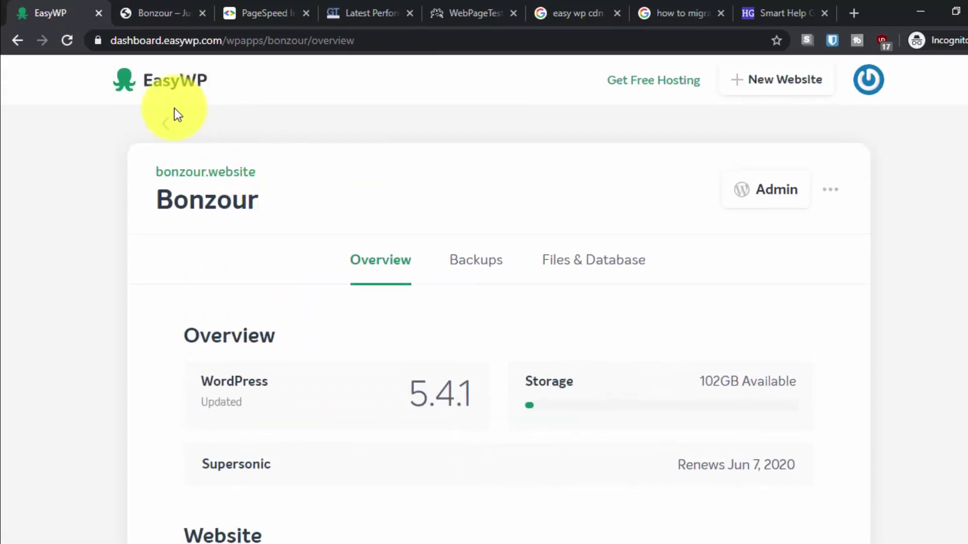
click(162, 121)
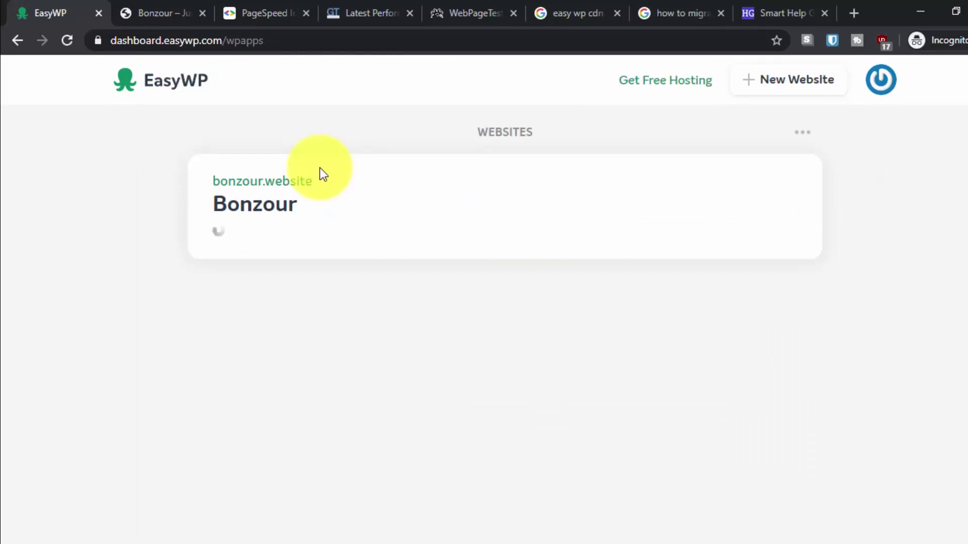
Open the Bonzour site overview and scroll down to its CDN row
click(467, 204)
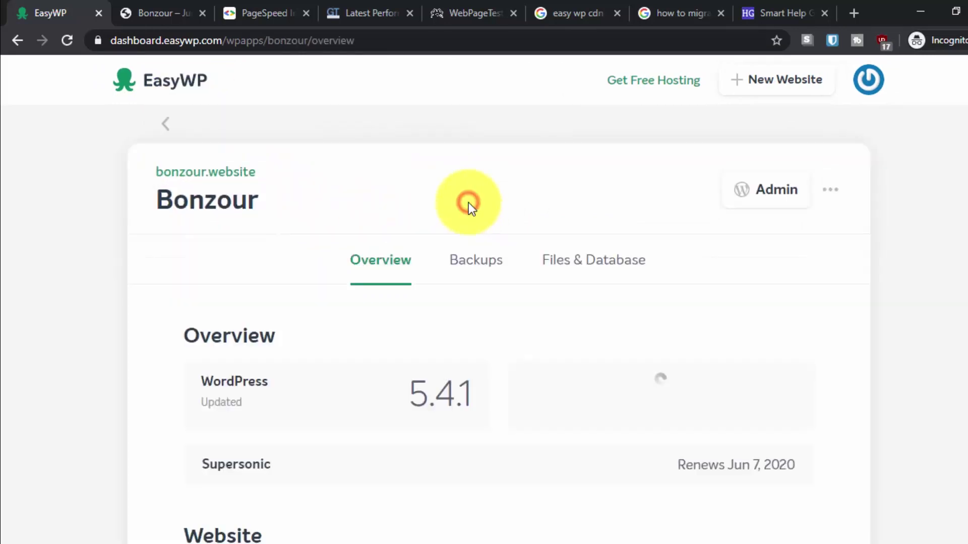
scroll(173, 383, down, 2)
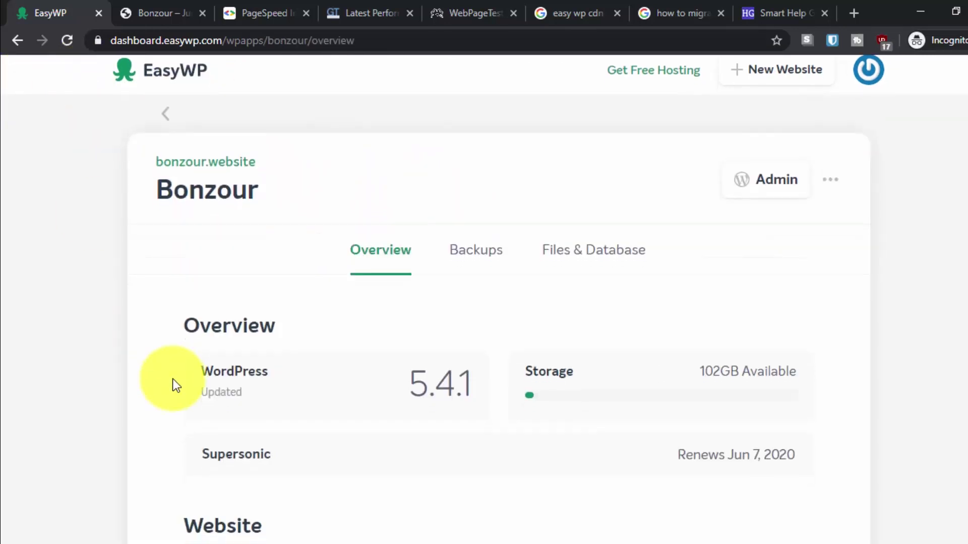
scroll(172, 383, down, 2)
scroll(172, 383, down, 4)
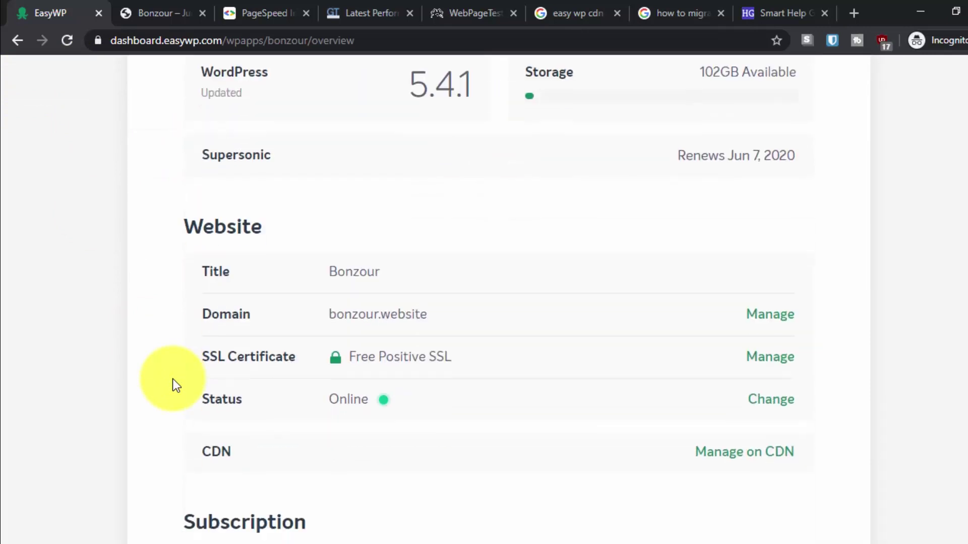
scroll(173, 380, down, 6)
scroll(168, 381, up, 4)
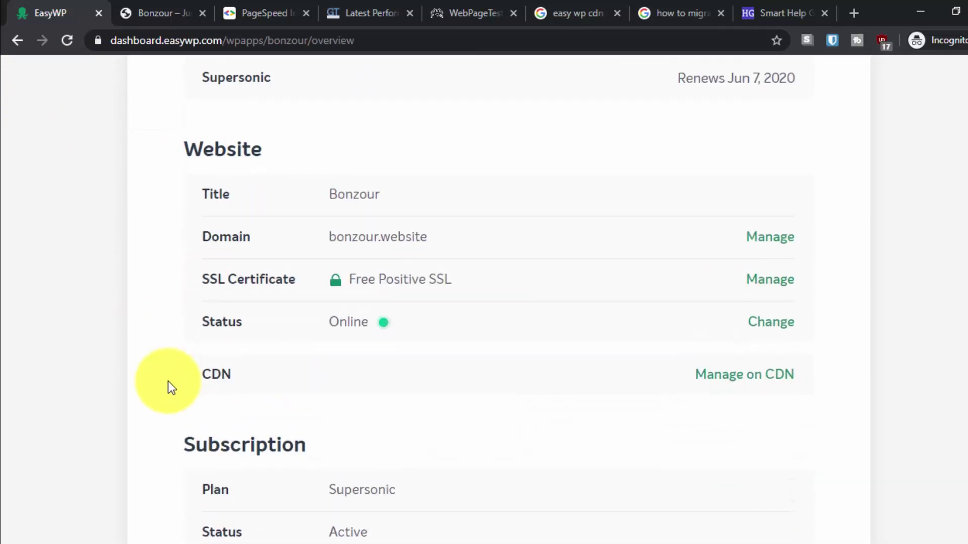
scroll(168, 383, up, 8)
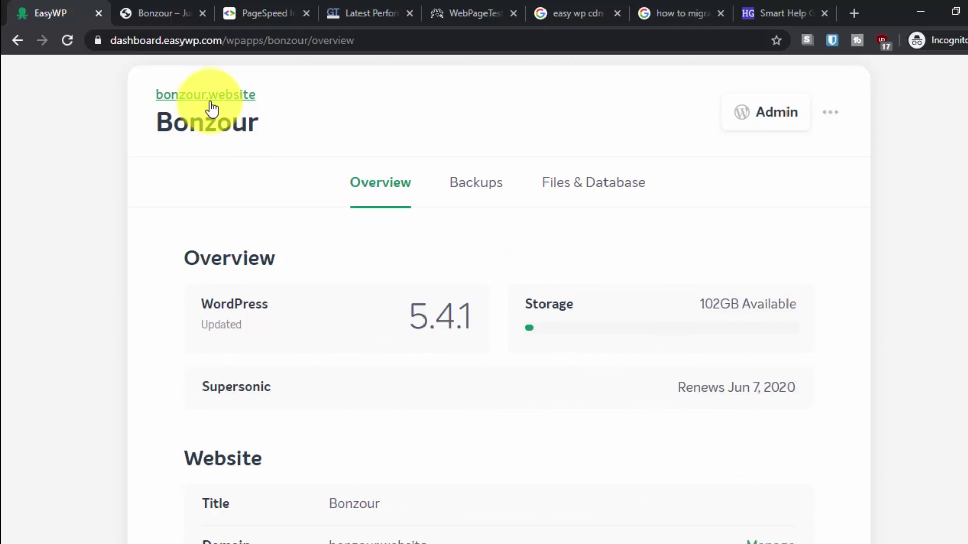
scroll(368, 379, down, 2)
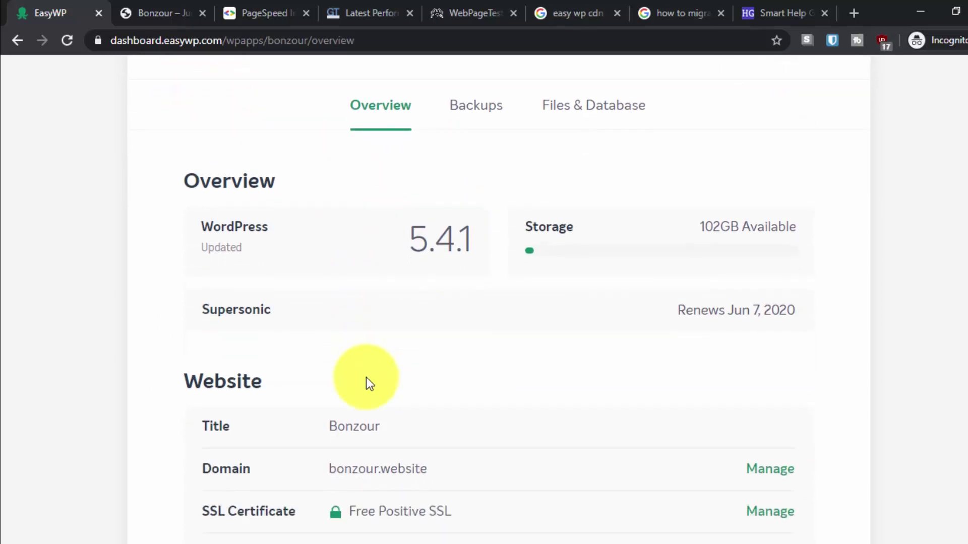
scroll(422, 464, down, 4)
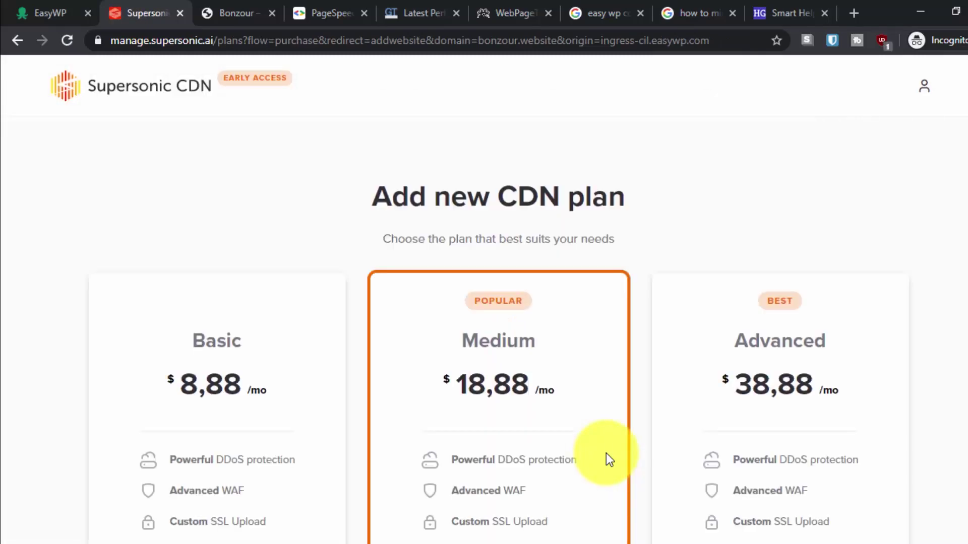
Scroll past the Basic $8,88, Medium $18,88 and Advanced $38,88 plans to the free 50GB tier
scroll(606, 452, down, 2)
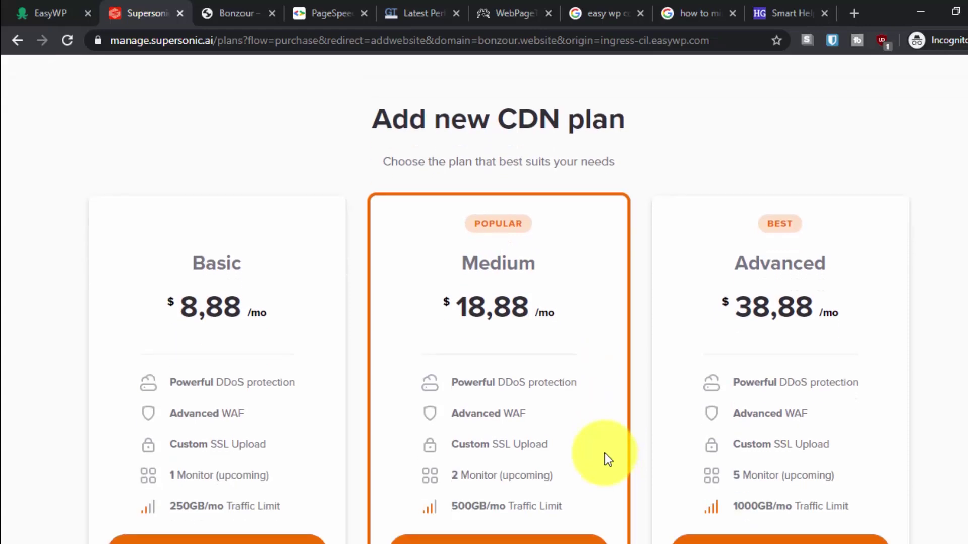
scroll(604, 452, down, 1)
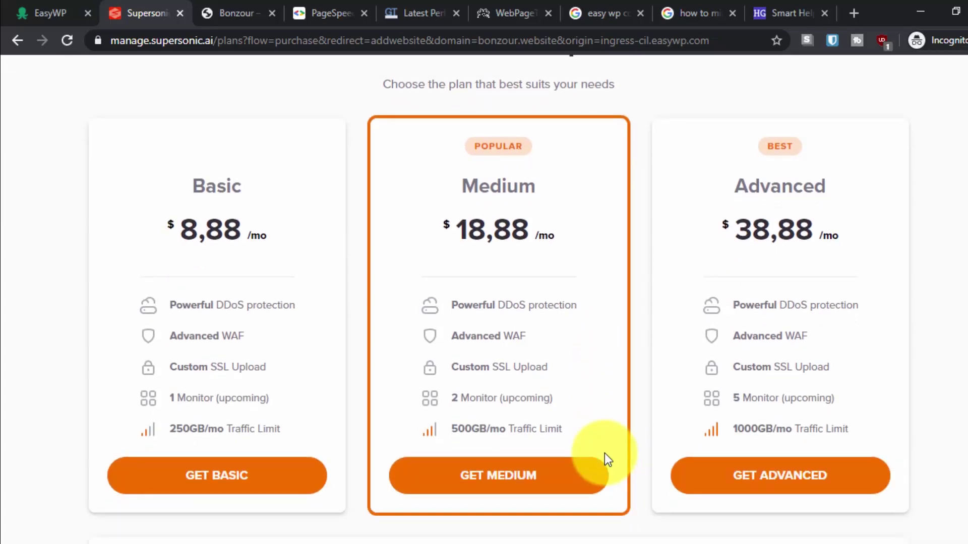
scroll(604, 452, down, 1)
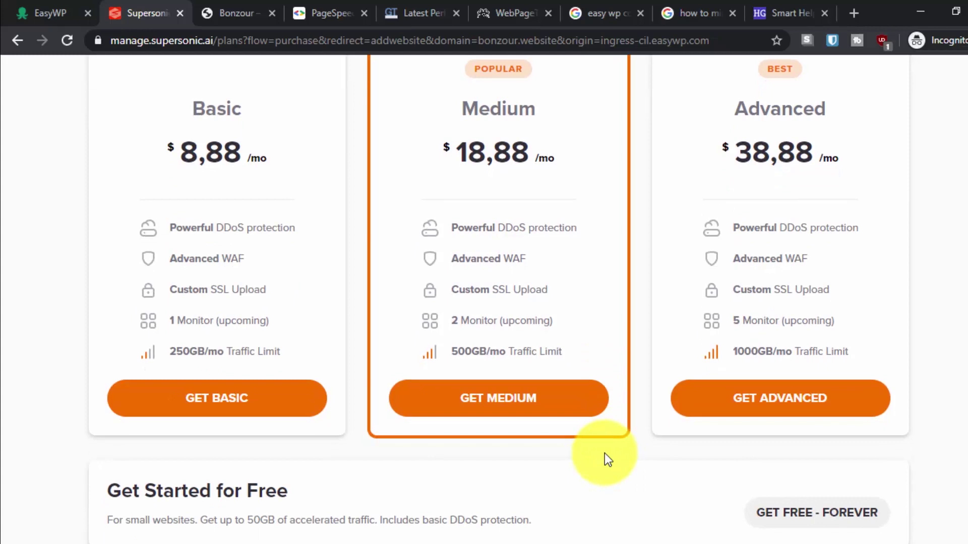
scroll(604, 452, down, 1)
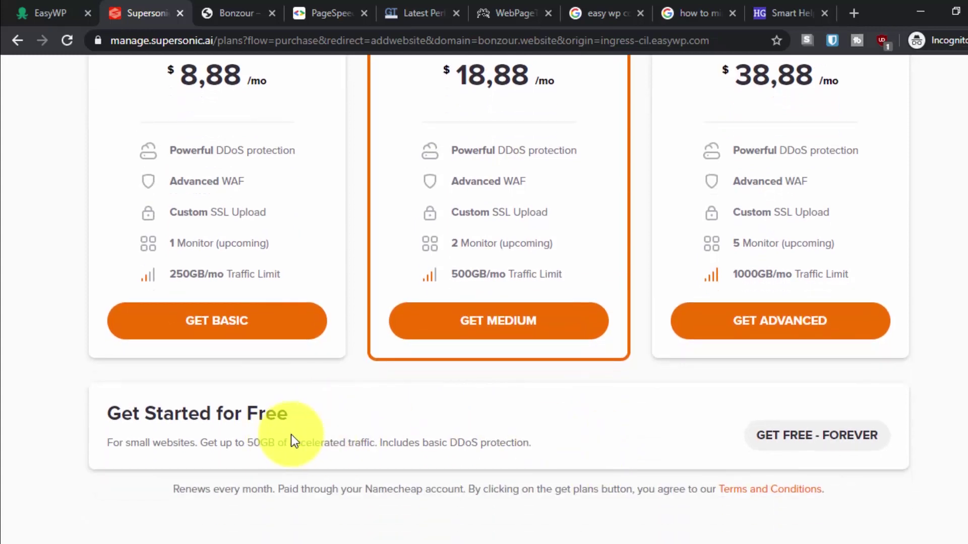
scroll(346, 425, up, 2)
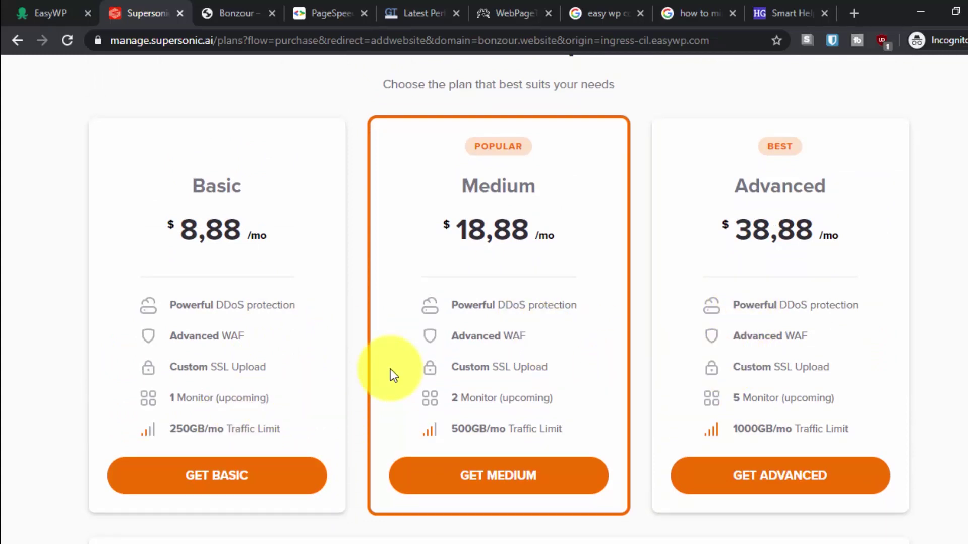
scroll(387, 371, down, 1)
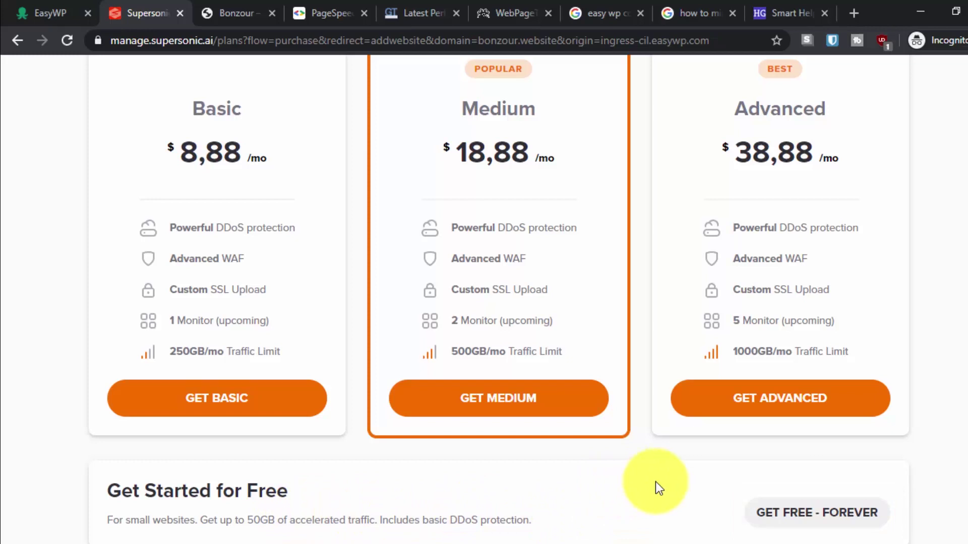
Choose the GET FREE - FOREVER Supersonic CDN plan for bonzour.website
click(822, 515)
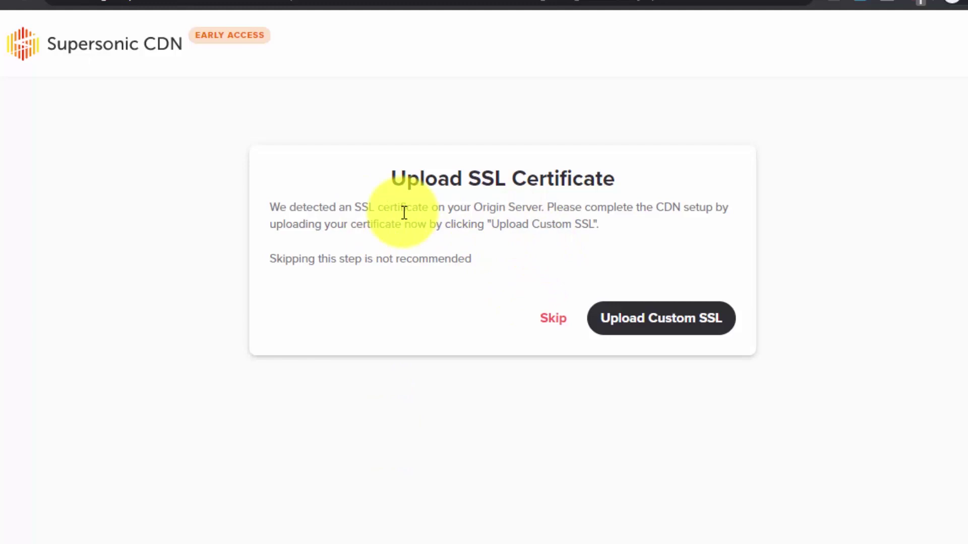
Go back to the EasyWP dashboard and view the Bonzour site's Overview section
click(20, 0)
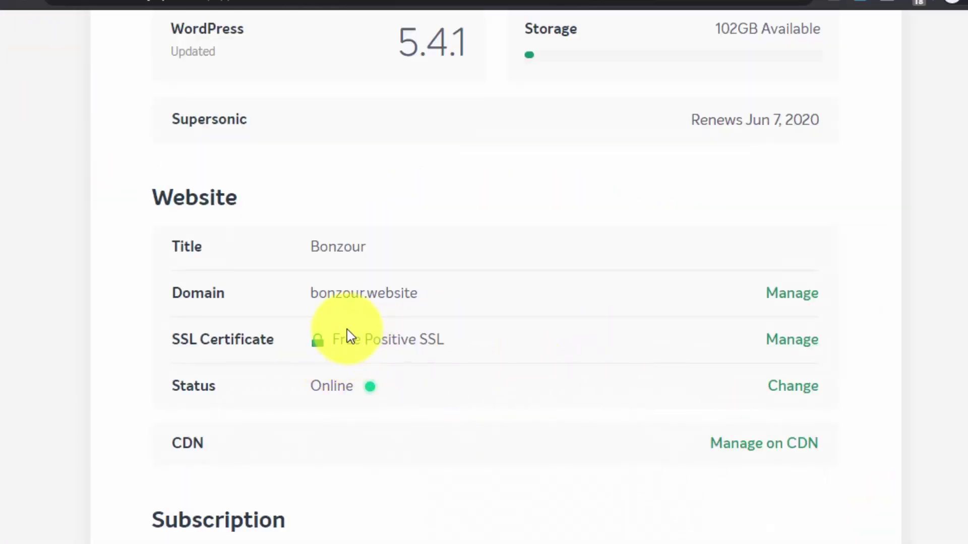
scroll(318, 410, up, 2)
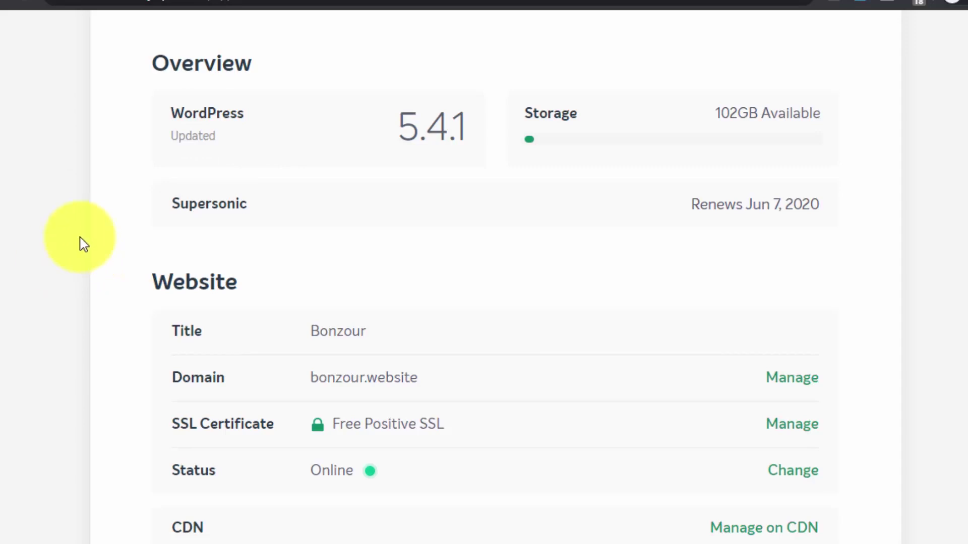
Return to the Supersonic CDN SSL upload prompt for bonzour.website
click(108, 4)
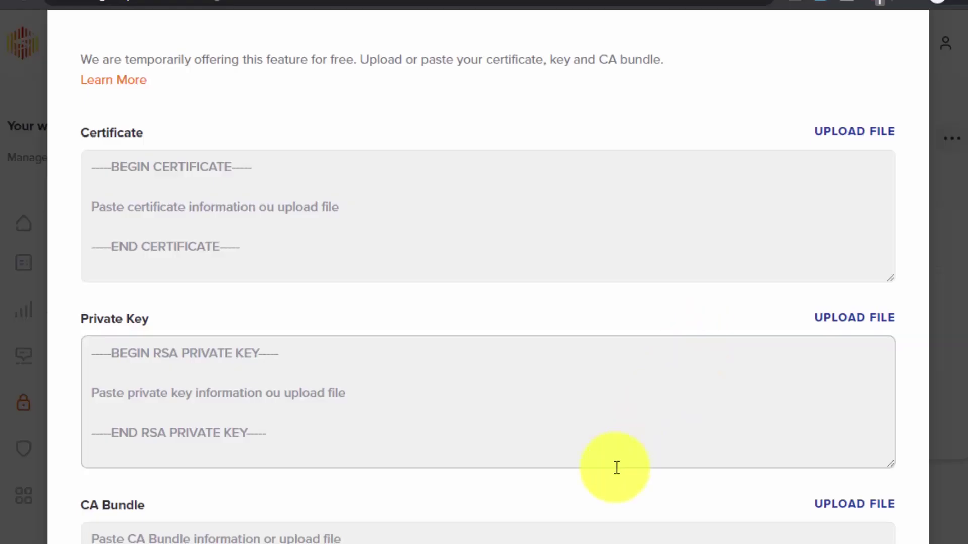
scroll(615, 468, up, 2)
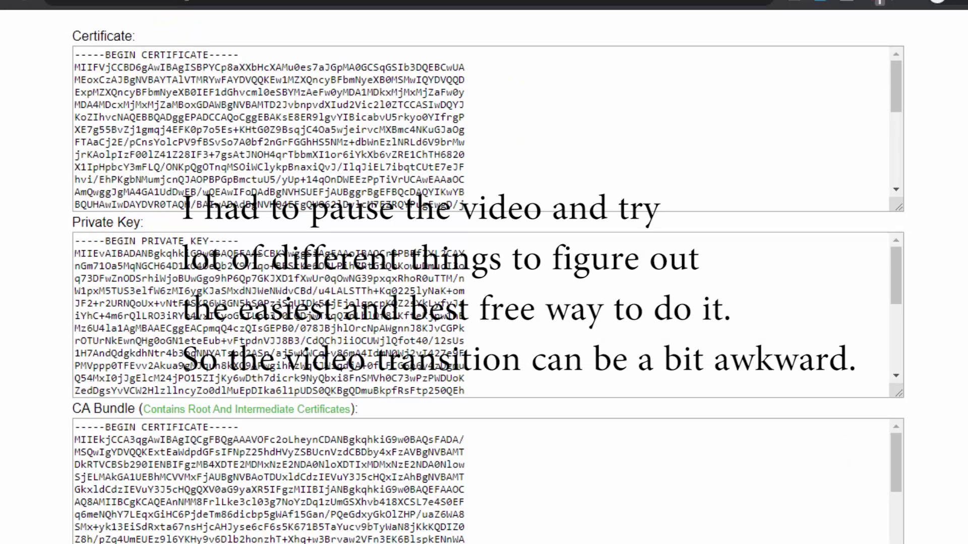
Scroll SSL For Free's Certificate Successfully Generated page to the Certificate Files boxes
scroll(484, 272, up, 9)
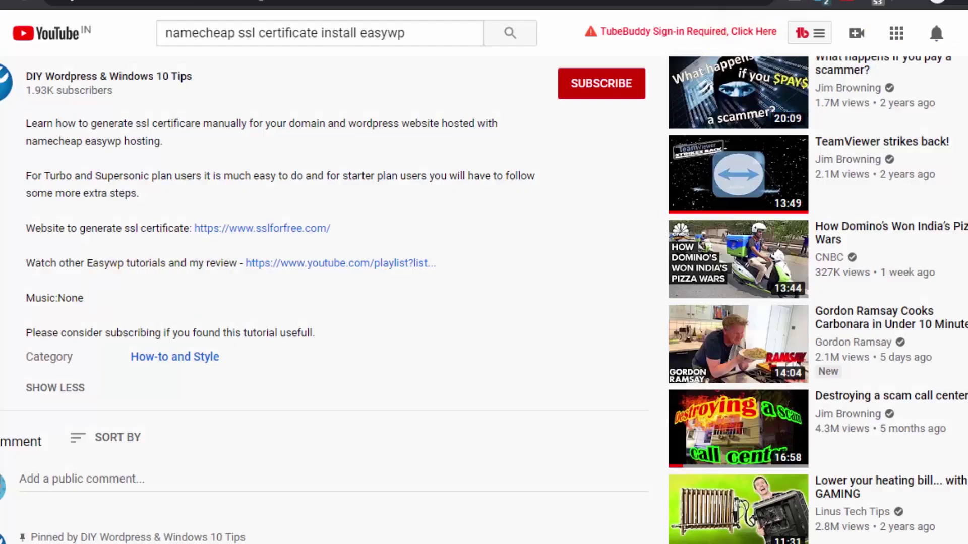
scroll(192, 285, up, 6)
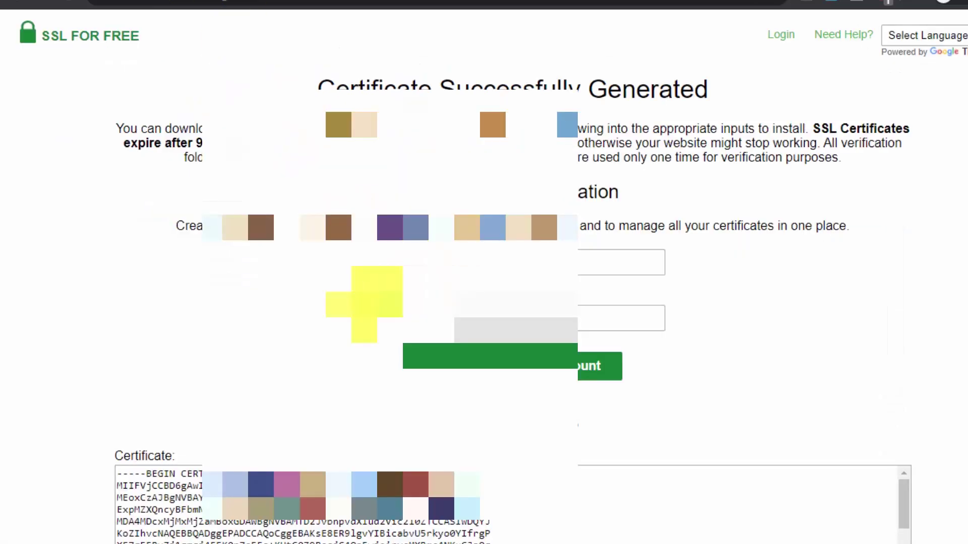
scroll(5, 379, down, 5)
Copy the generated certificate into the upload form's Certificate field
click(404, 293)
scroll(403, 292, down, 5)
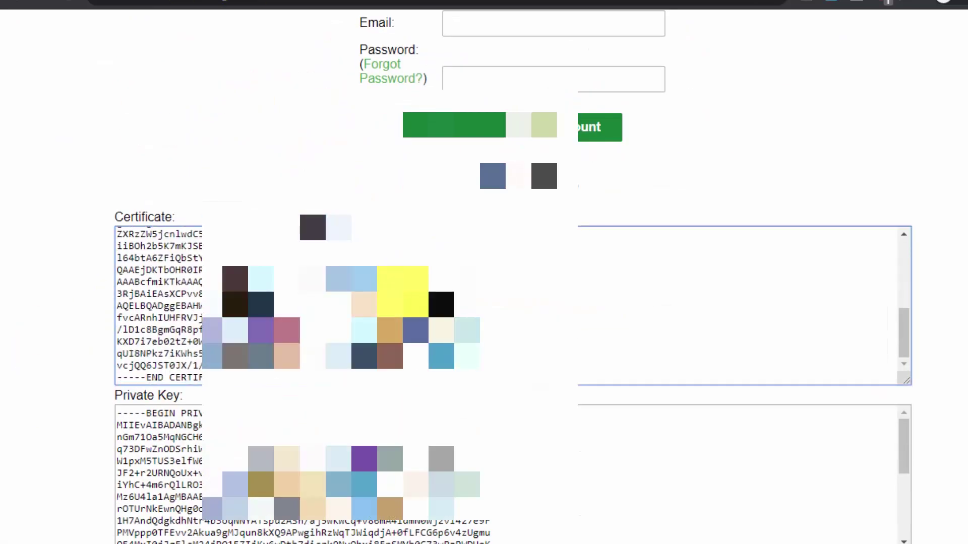
scroll(403, 292, up, 5)
click(123, 231)
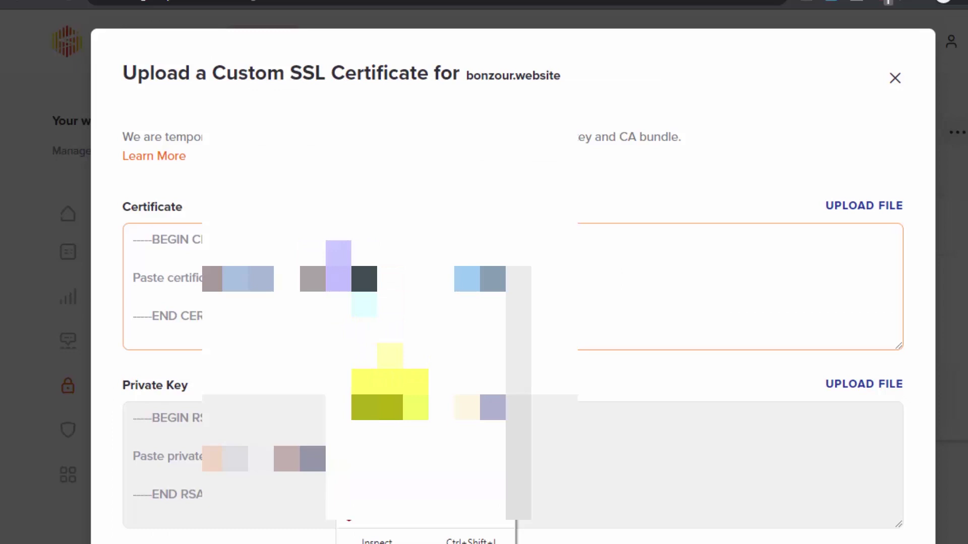
click(389, 382)
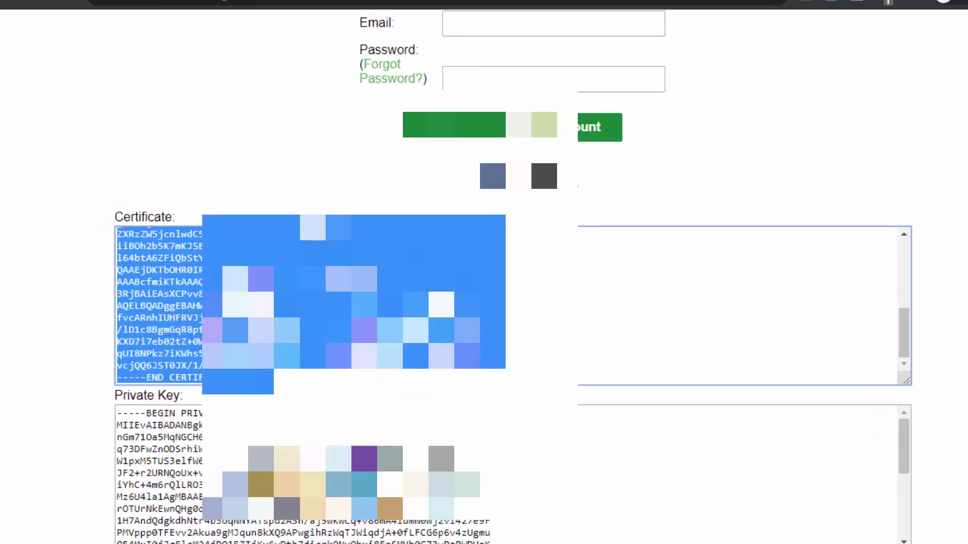
Copy the generated private key into the form's Private Key field
scroll(4, 385, down, 2)
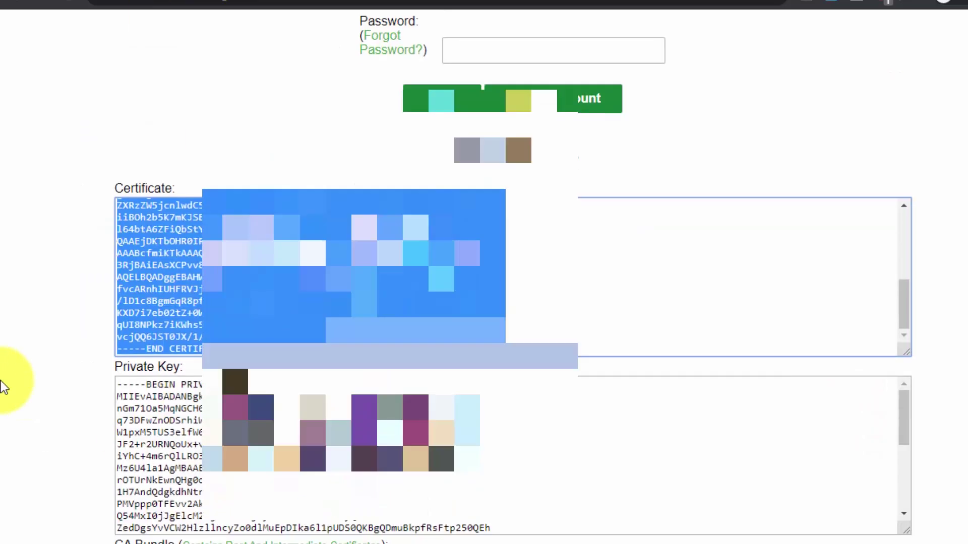
click(116, 331)
key(ctrl+a)
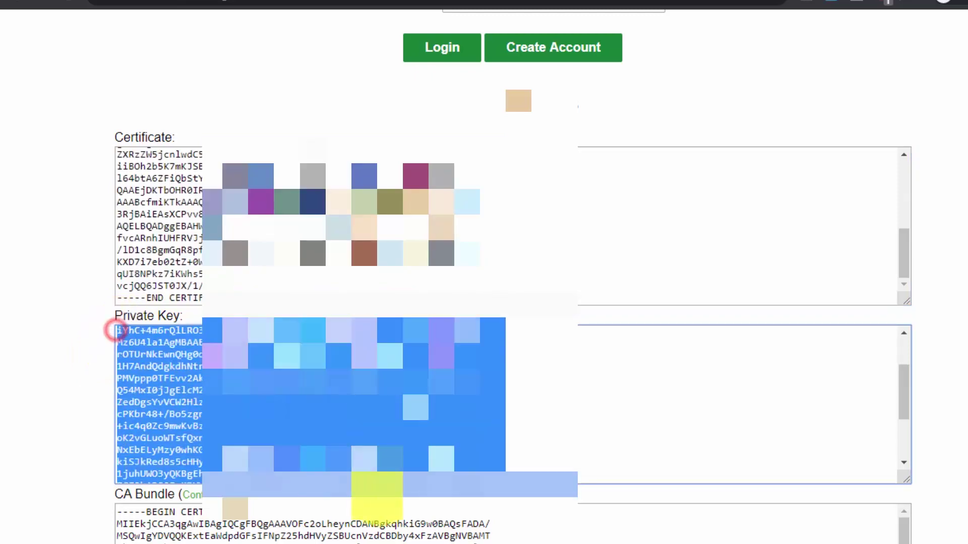
right_click(507, 374)
click(555, 386)
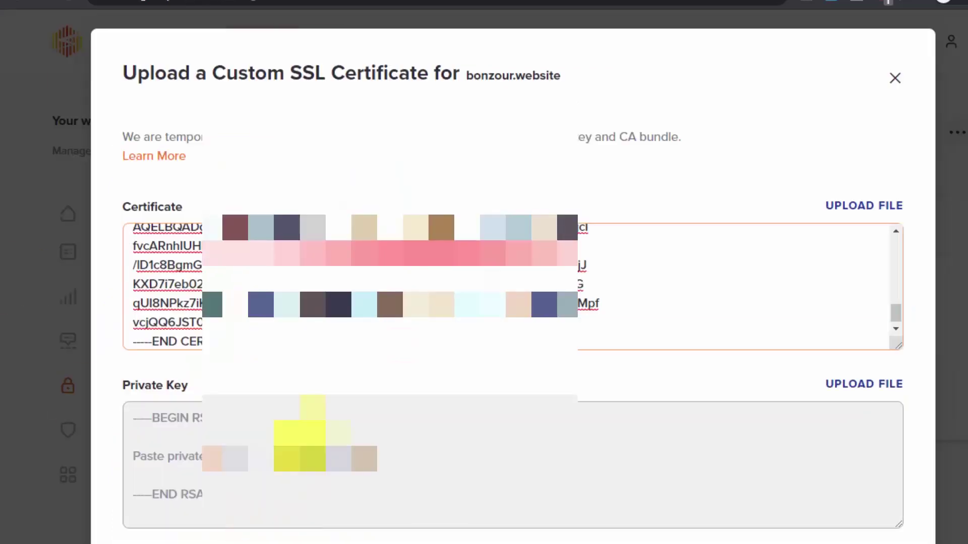
click(305, 434)
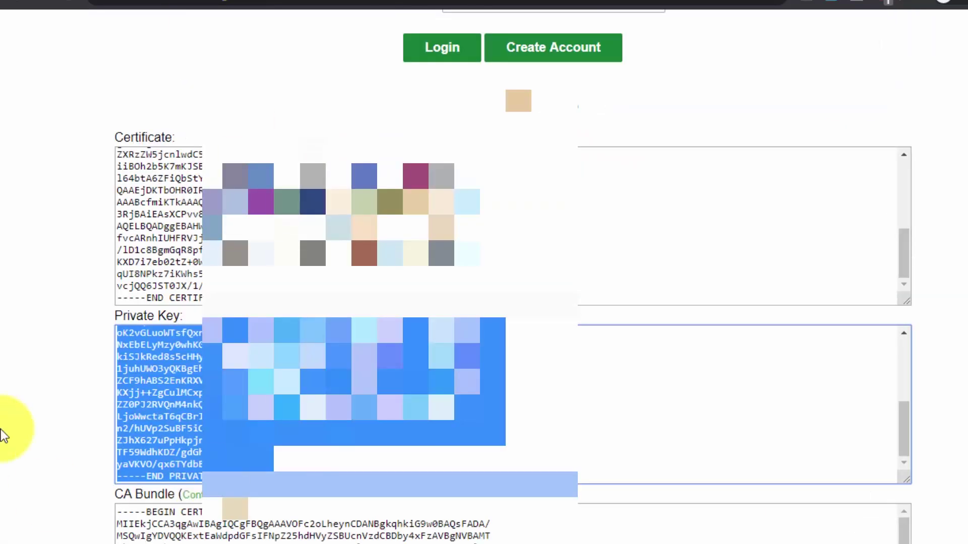
scroll(3, 434, down, 5)
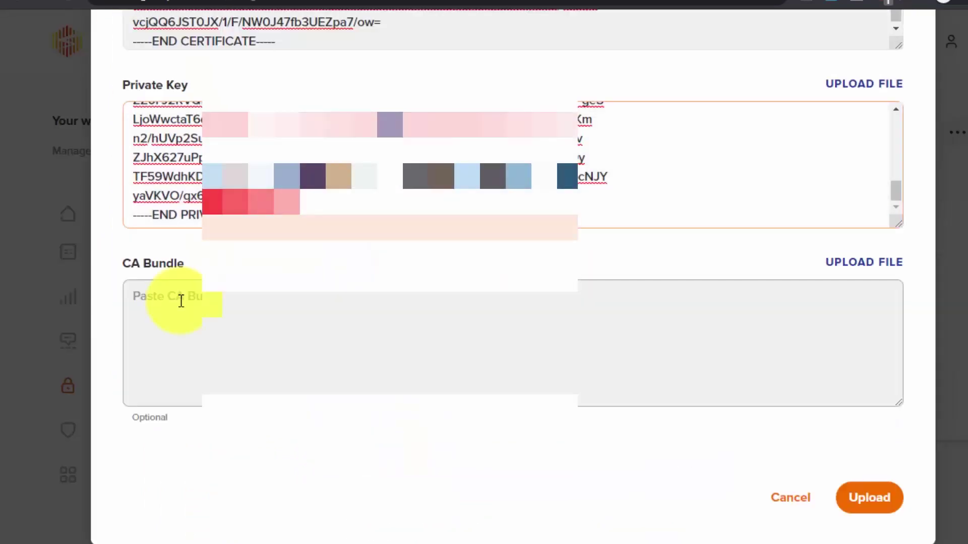
Paste the CA bundle into the CA Bundle field and submit the custom SSL upload
click(182, 299)
right_click(184, 300)
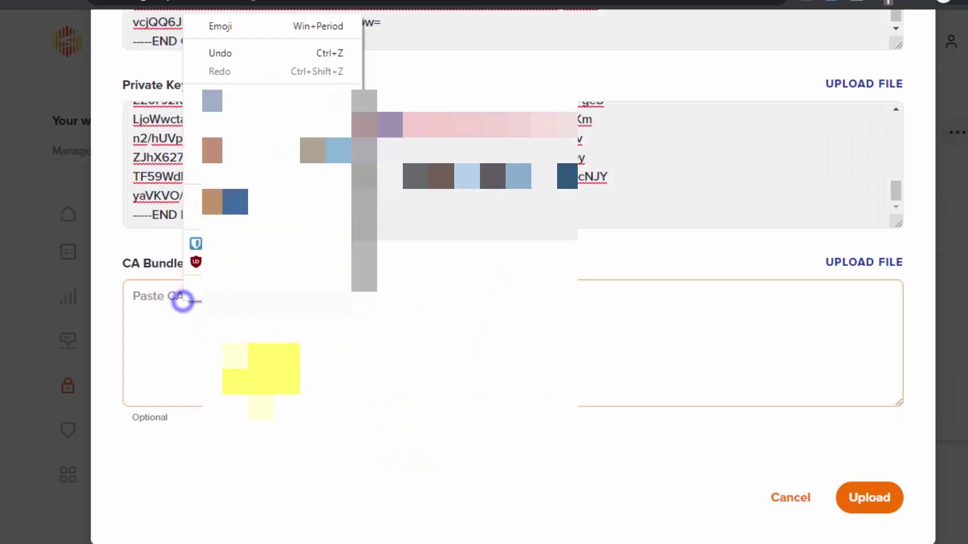
click(215, 137)
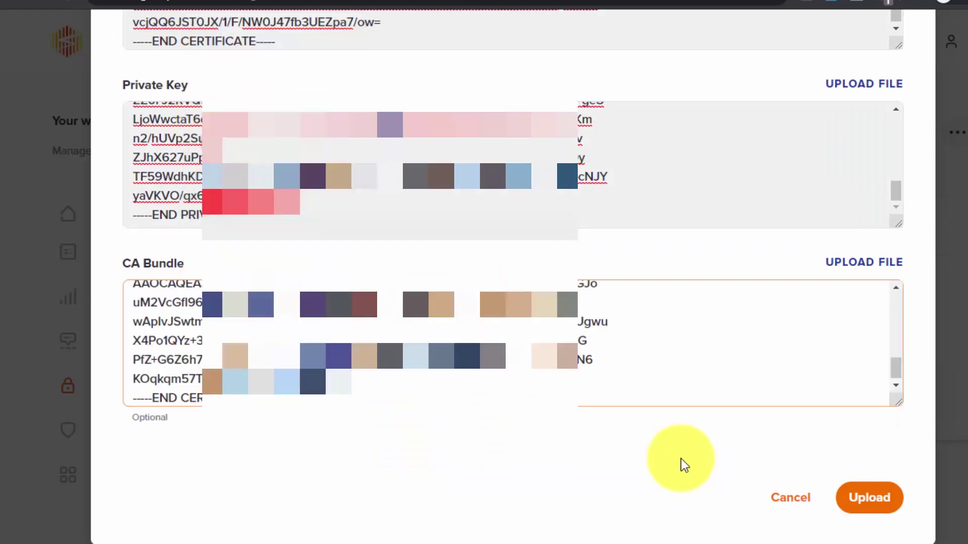
click(864, 503)
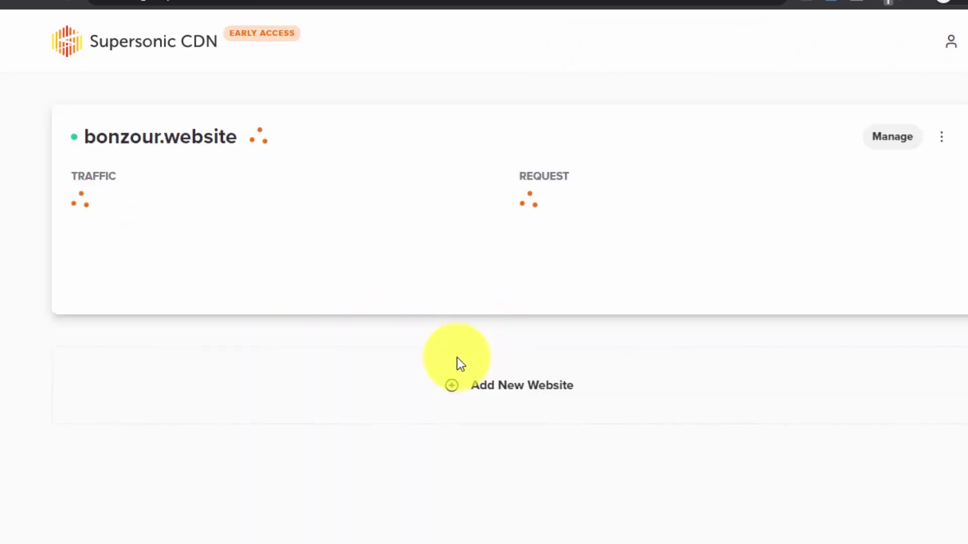
Open bonzour.website's management overview and review its WAF Mode and Monitor quick actions
click(458, 362)
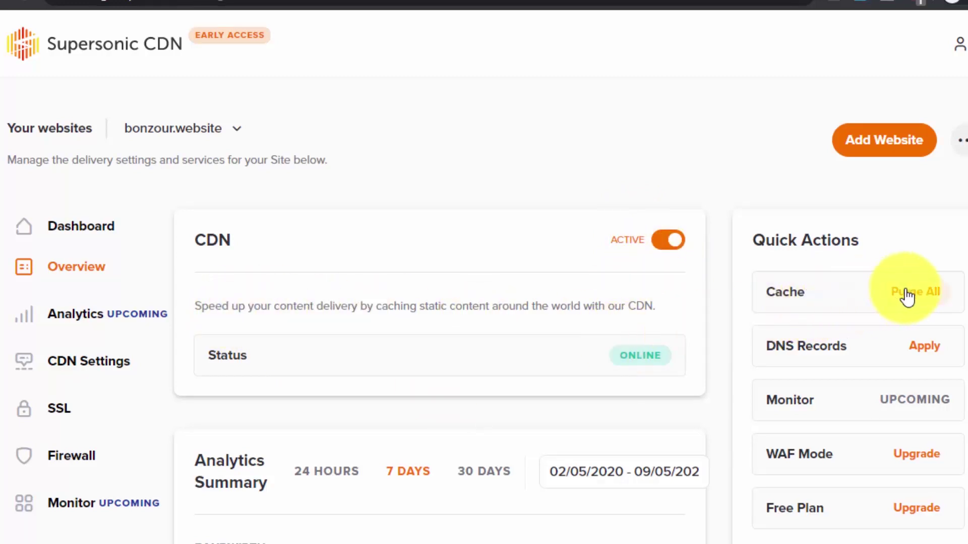
scroll(882, 375, down, 2)
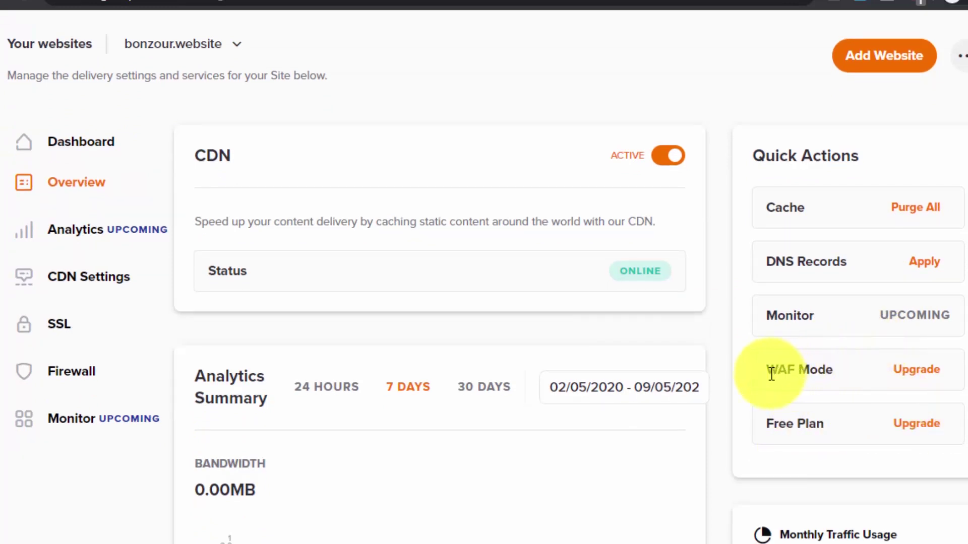
drag(786, 370, 839, 383)
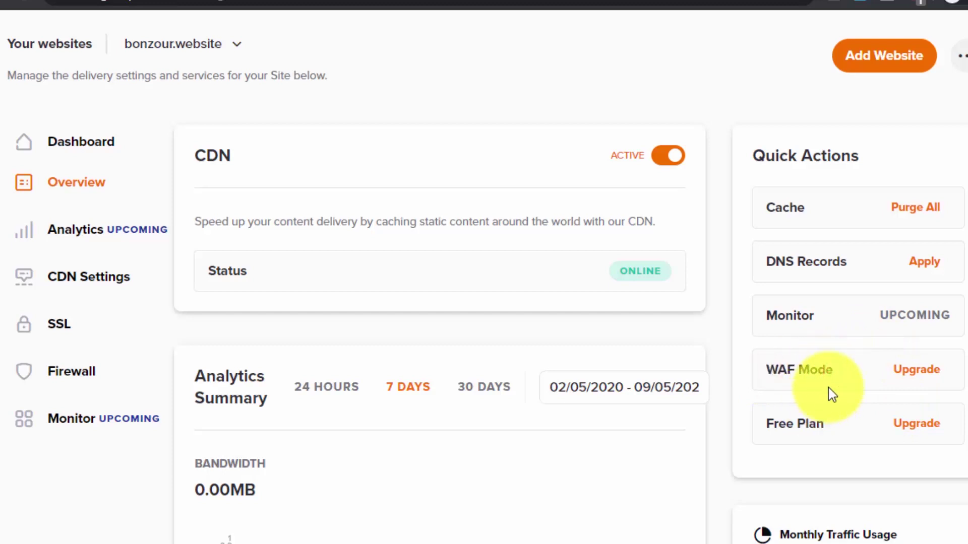
drag(800, 316, 777, 316)
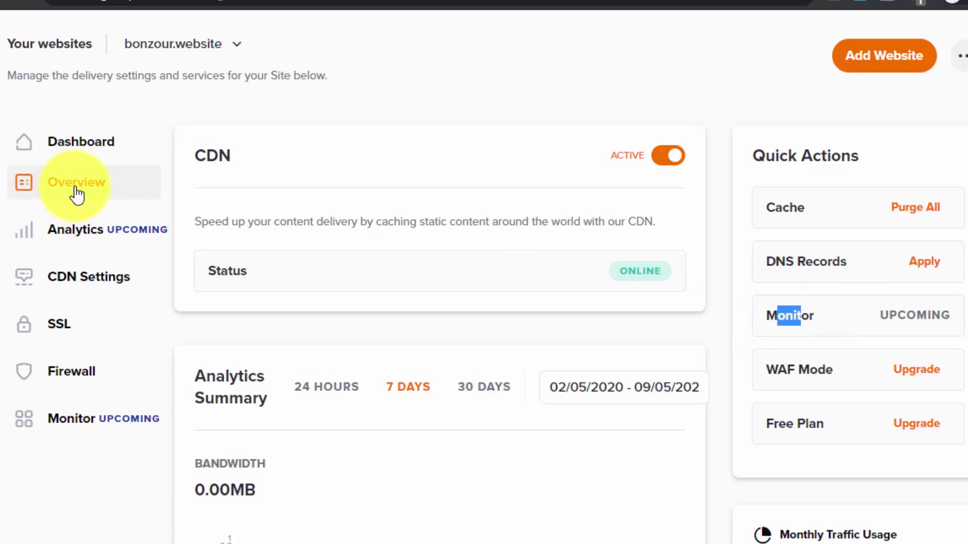
scroll(129, 356, down, 5)
scroll(464, 292, down, 4)
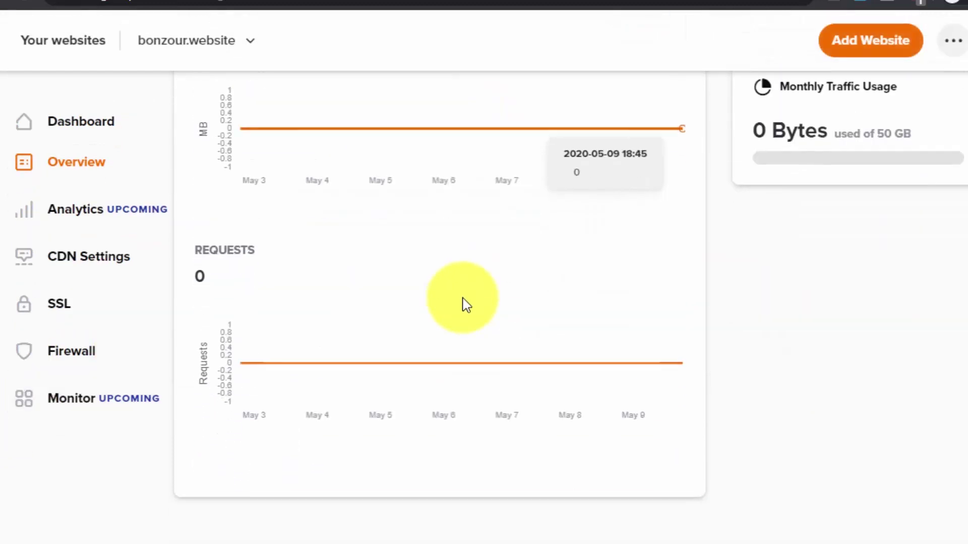
scroll(465, 304, up, 9)
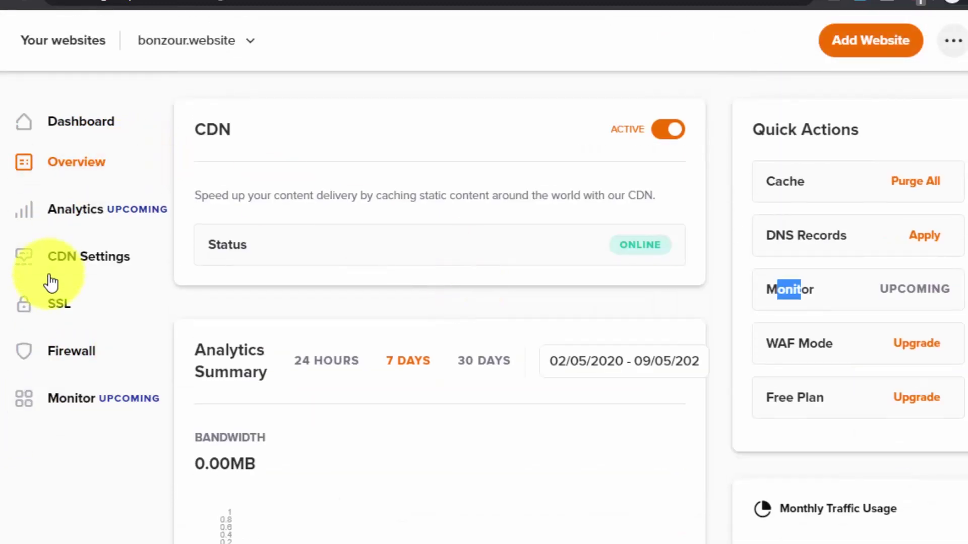
scroll(60, 242, up, 2)
click(108, 326)
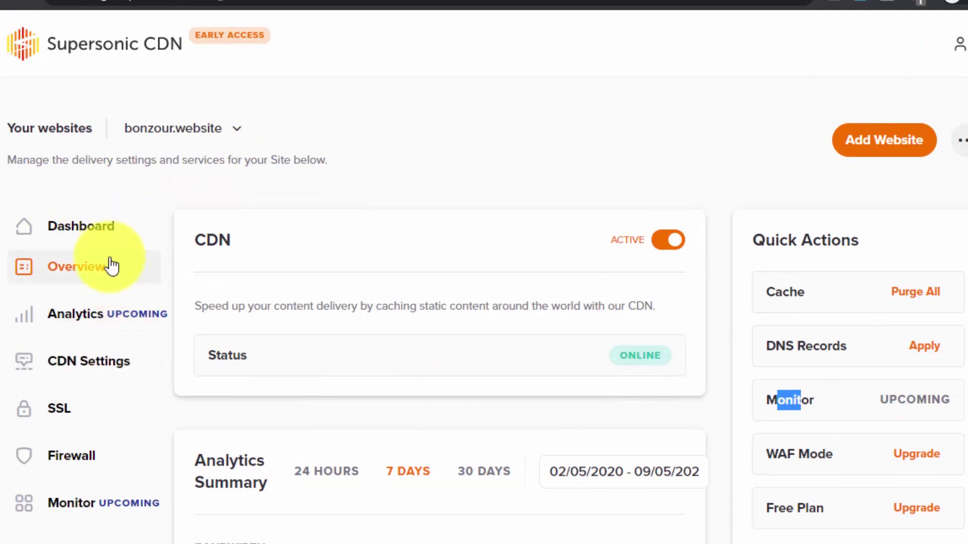
Go back to the websites dashboard, then reopen the bonzour.website overview
click(89, 241)
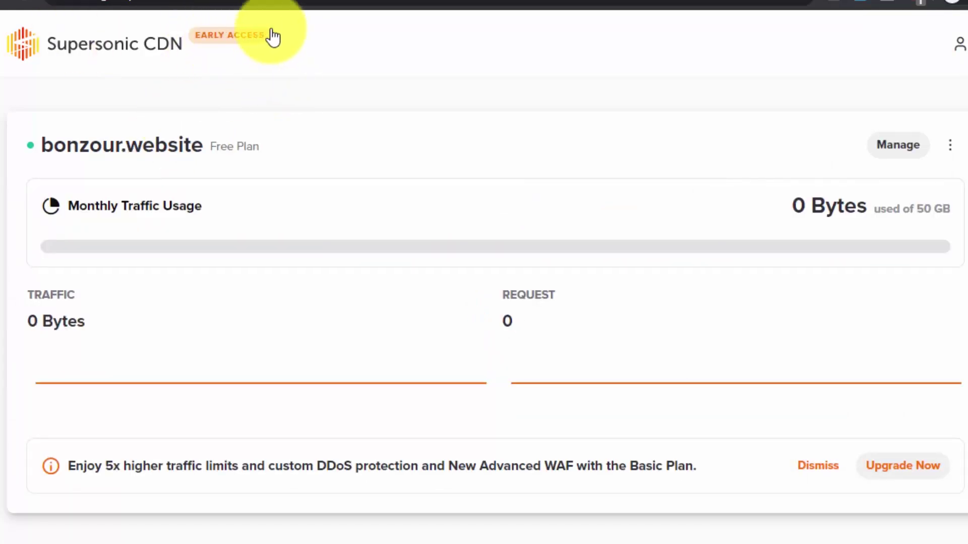
scroll(458, 286, down, 2)
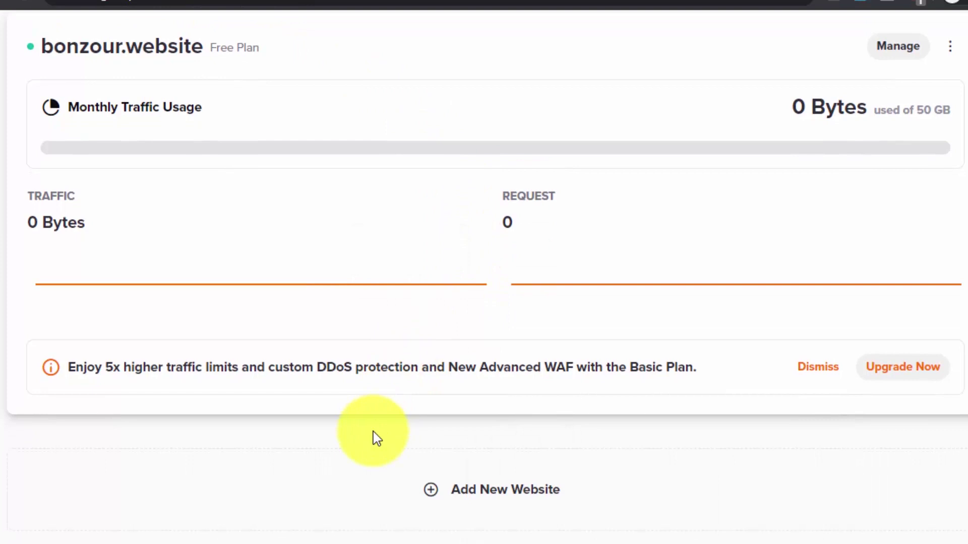
scroll(171, 67, up, 2)
click(147, 54)
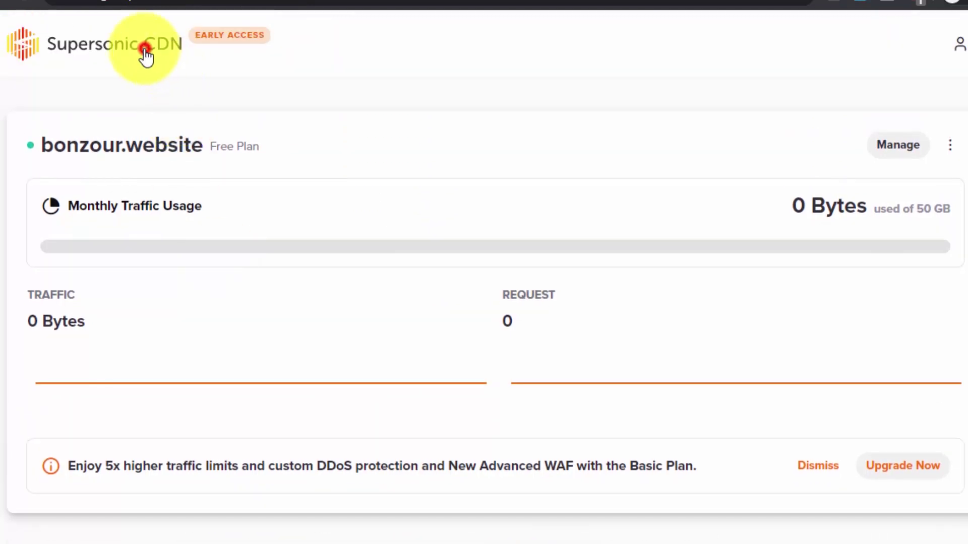
click(111, 39)
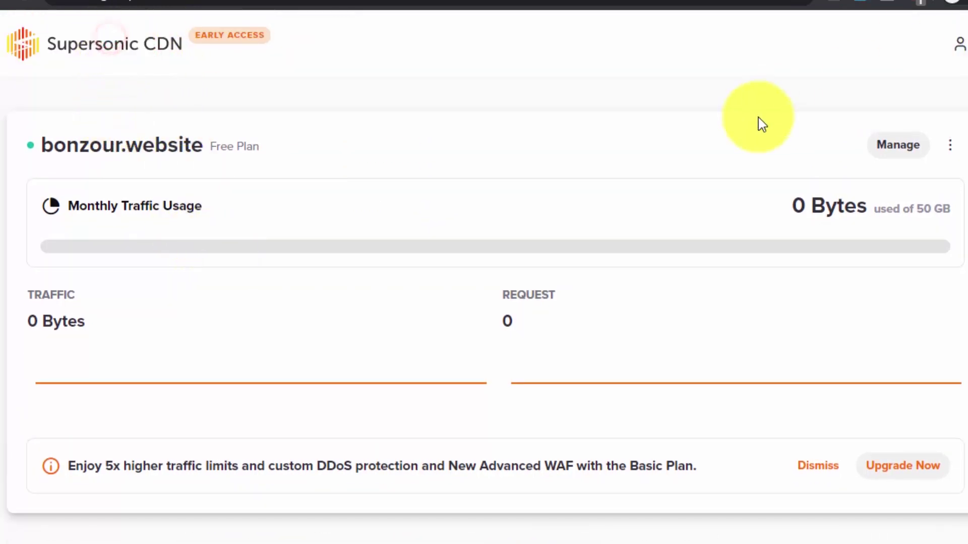
click(198, 139)
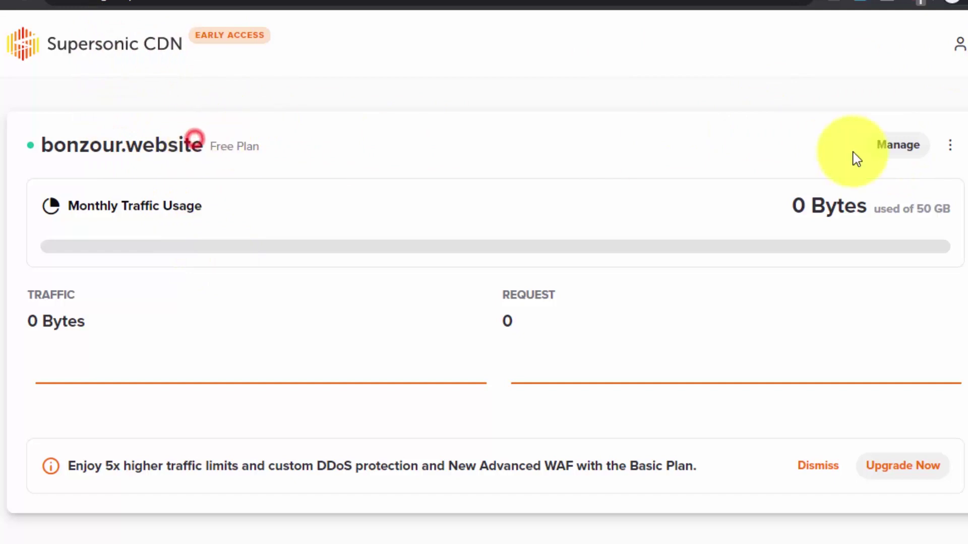
click(896, 147)
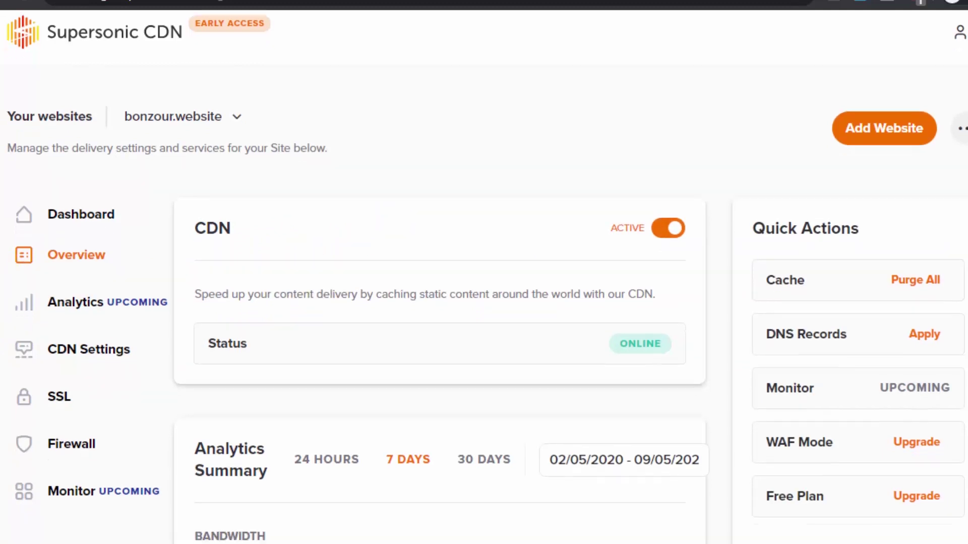
scroll(439, 302, down, 5)
scroll(438, 302, up, 2)
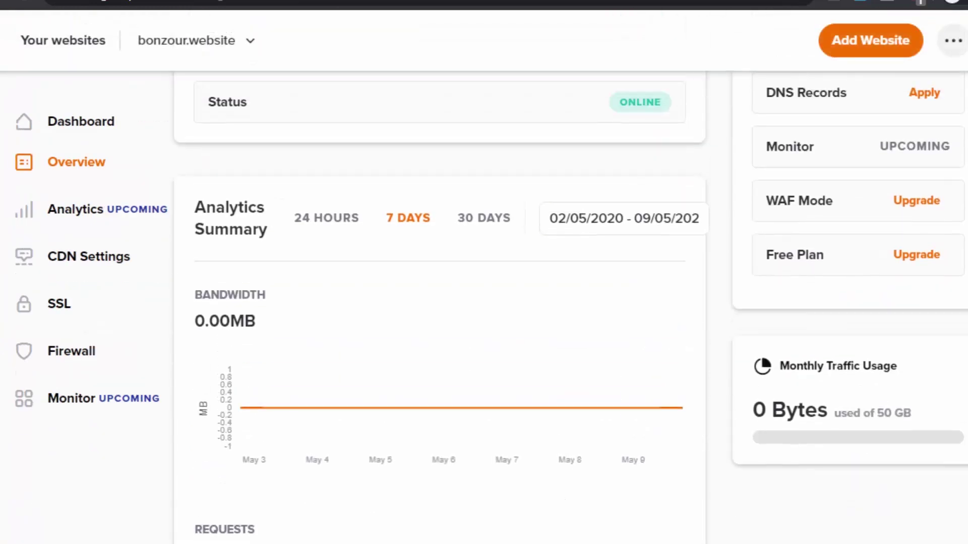
Open bonzour.website's CDN Settings and leave Query String Control caching all query strings
click(87, 250)
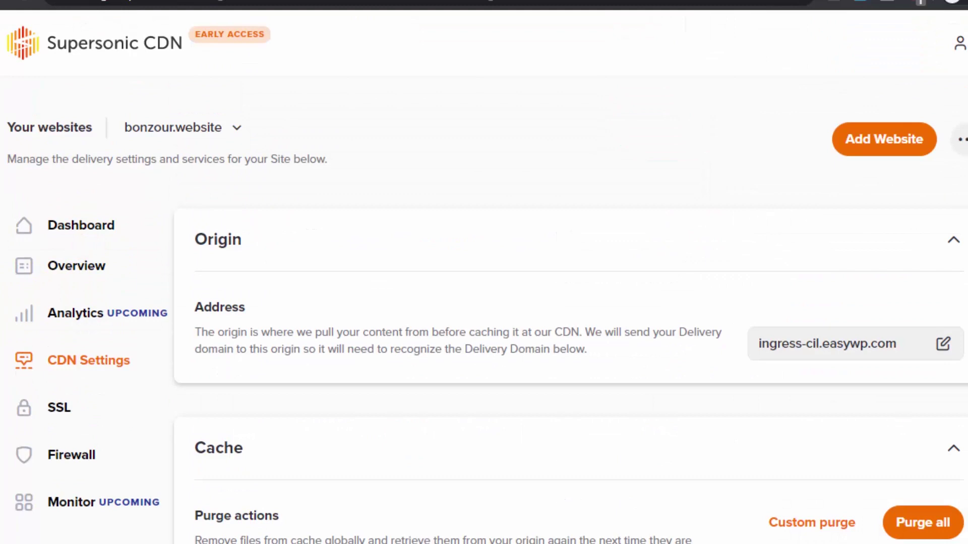
scroll(129, 324, down, 2)
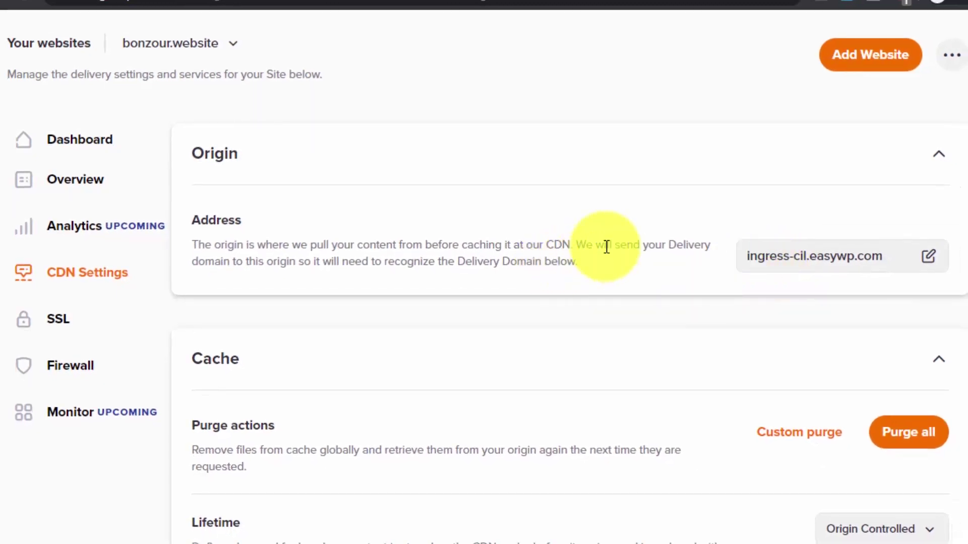
scroll(426, 266, down, 2)
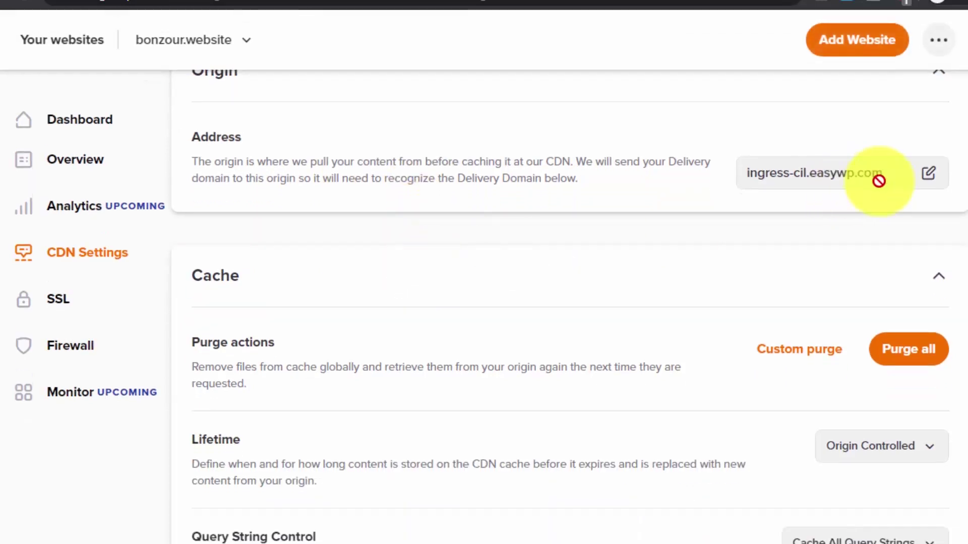
scroll(497, 255, down, 2)
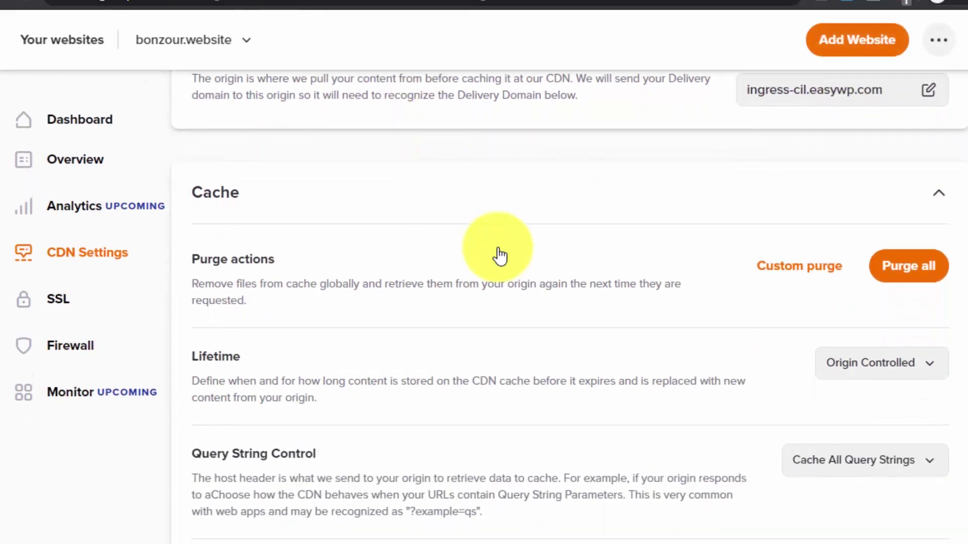
scroll(499, 256, down, 2)
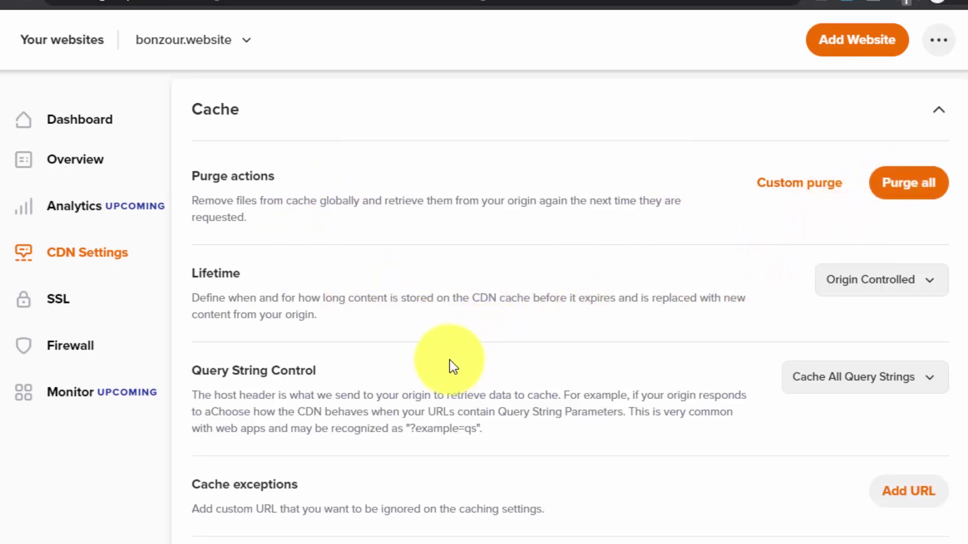
scroll(452, 365, down, 2)
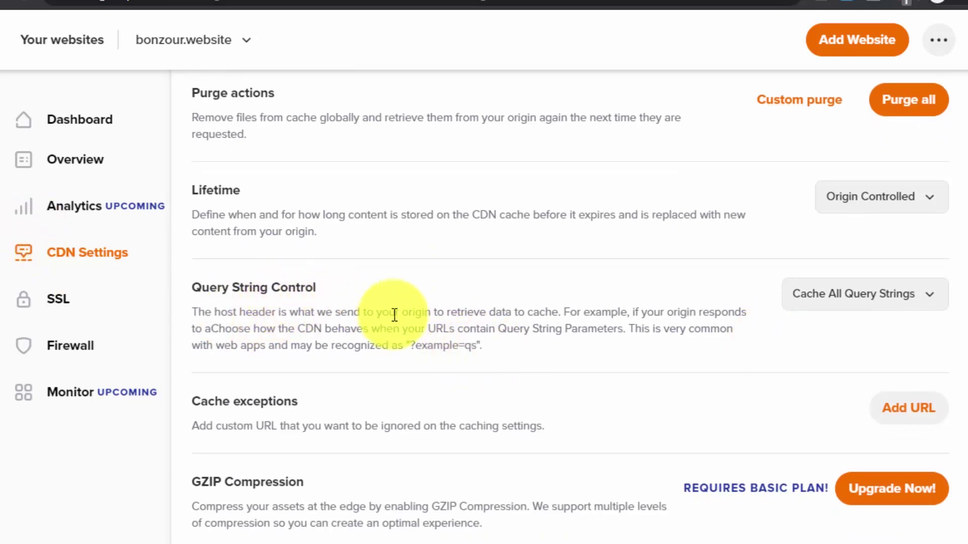
click(864, 291)
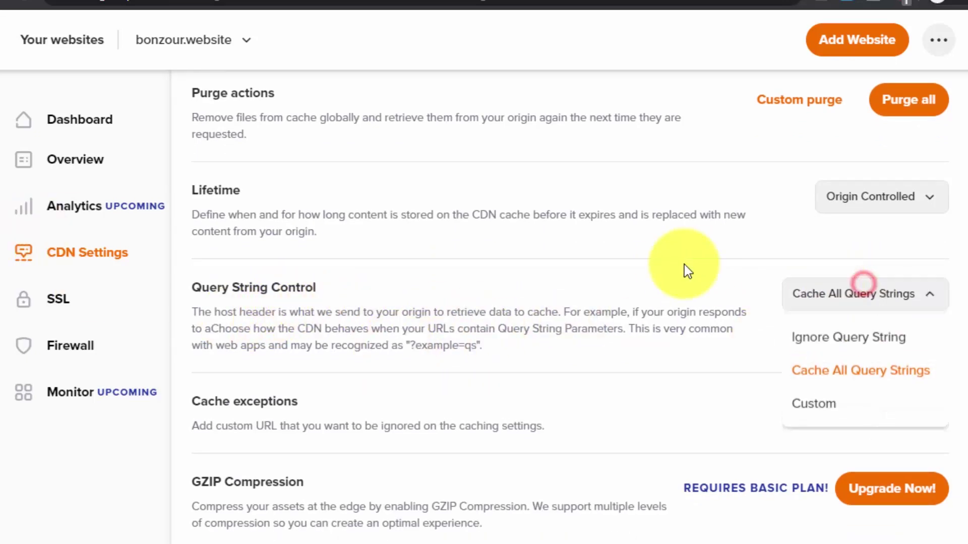
click(654, 280)
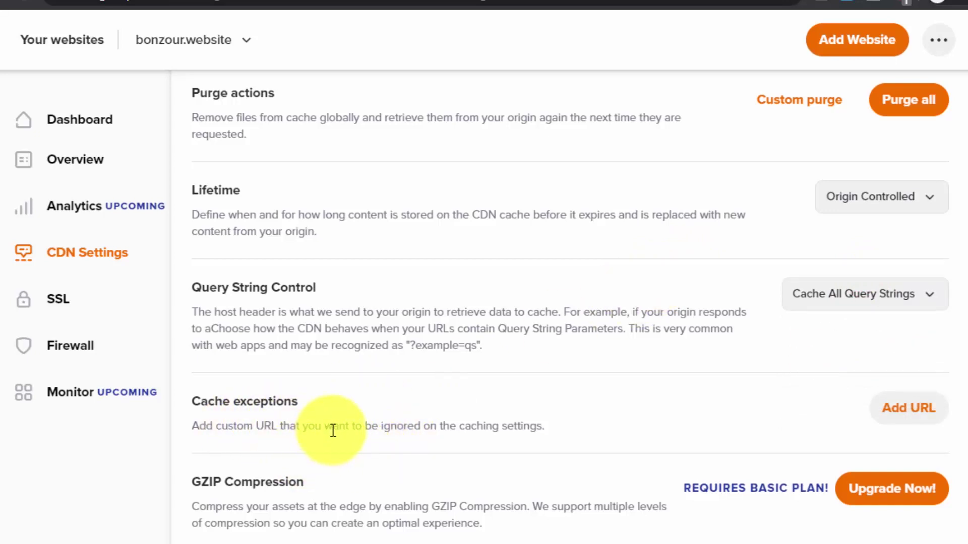
Add an empty cache-exception URL entry and review the remaining CDN settings sections
click(941, 411)
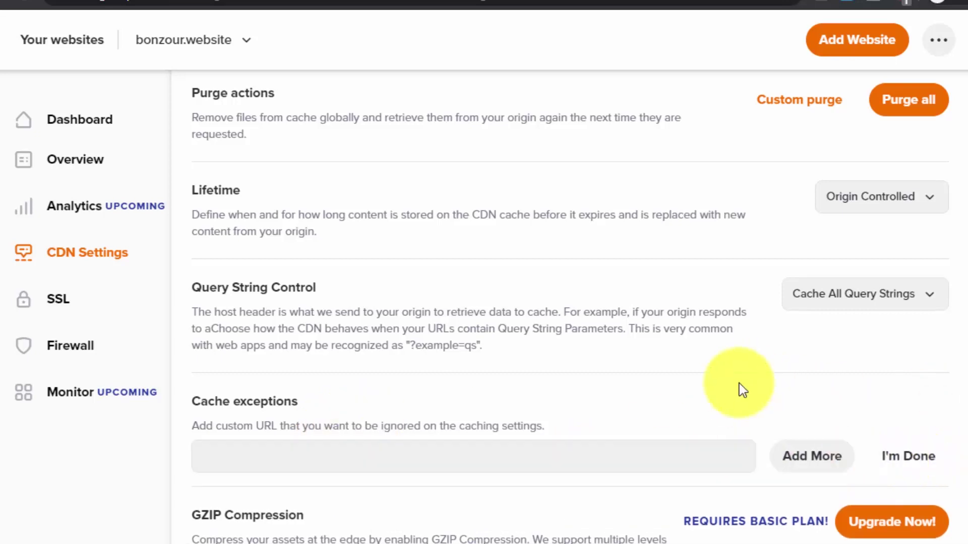
scroll(510, 423, down, 1)
scroll(510, 423, down, 3)
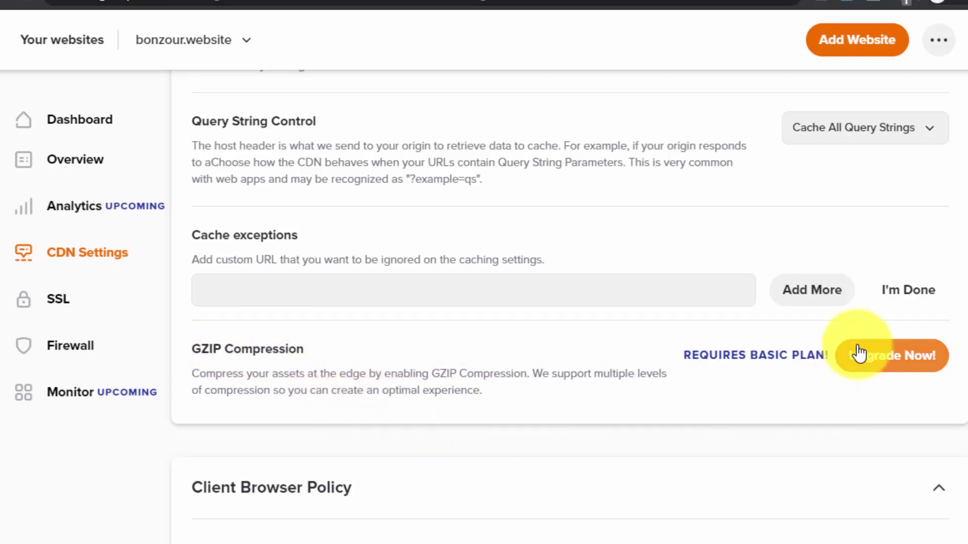
scroll(869, 369, down, 3)
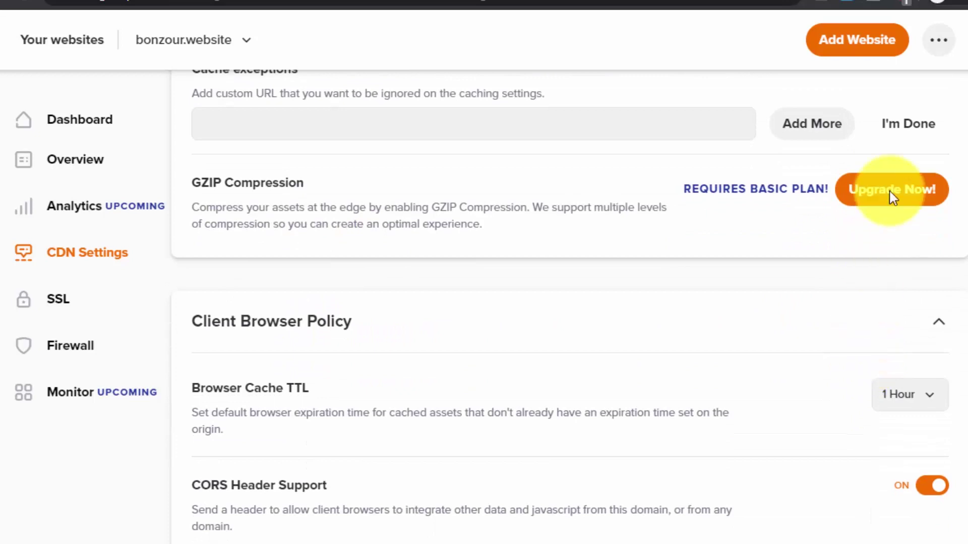
scroll(838, 310, down, 3)
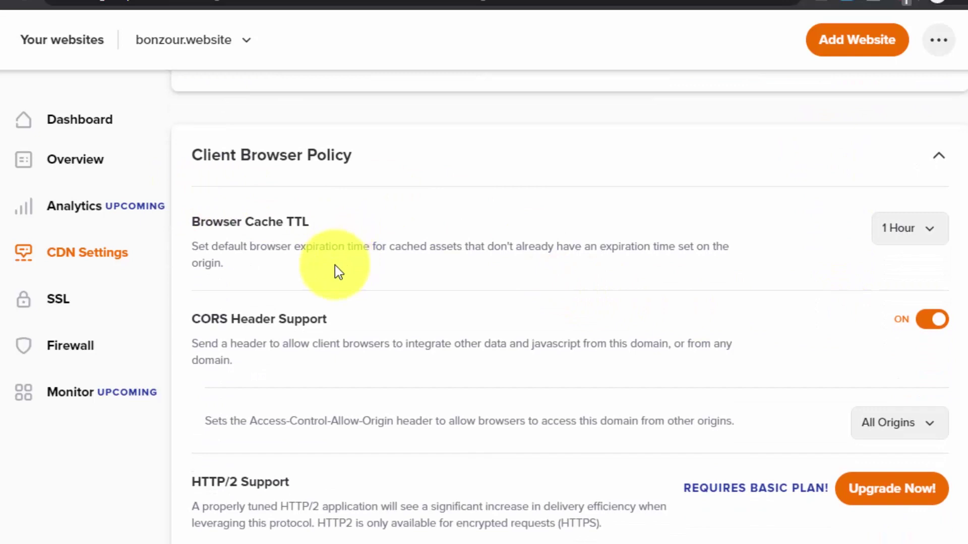
scroll(572, 307, down, 1)
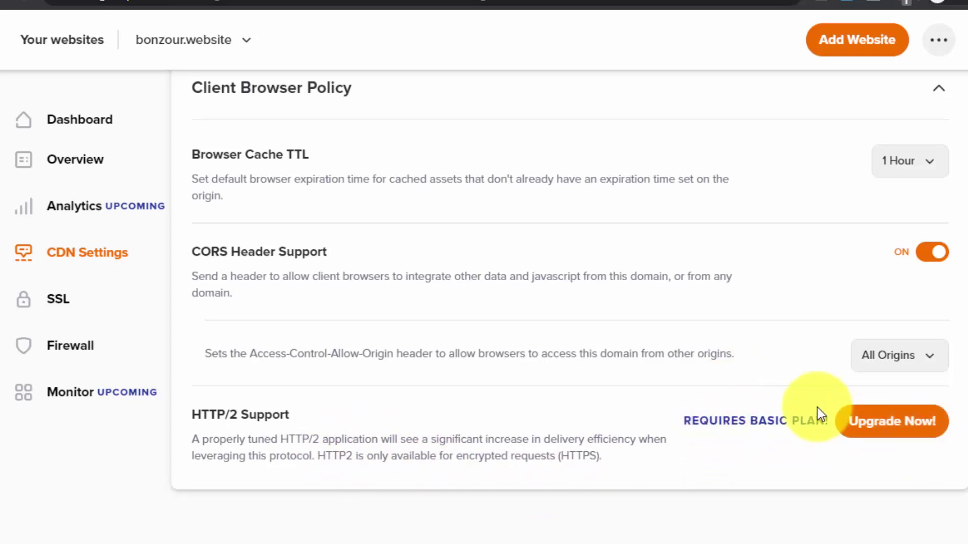
scroll(801, 406, up, 10)
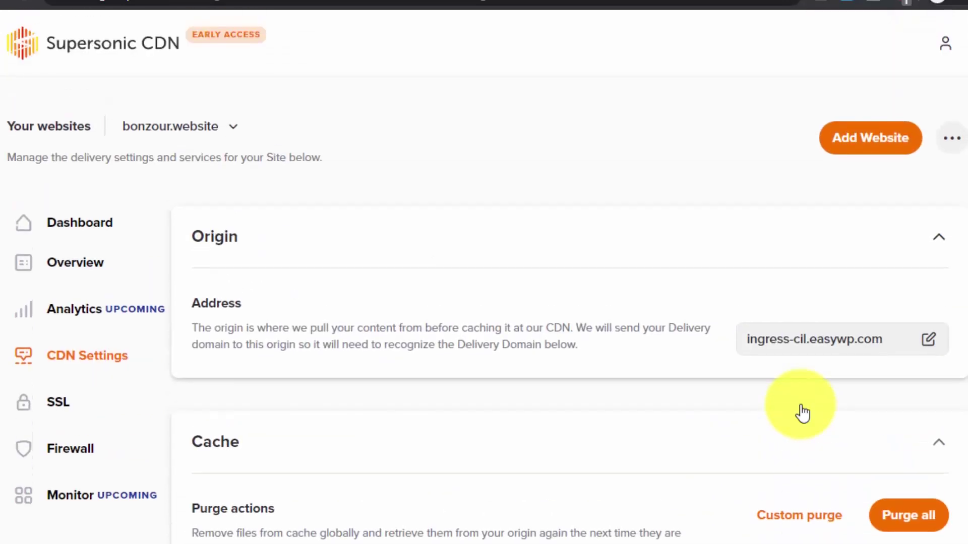
Open bonzour.website's SSL Certificate page, which shows no SSL currently active
click(49, 407)
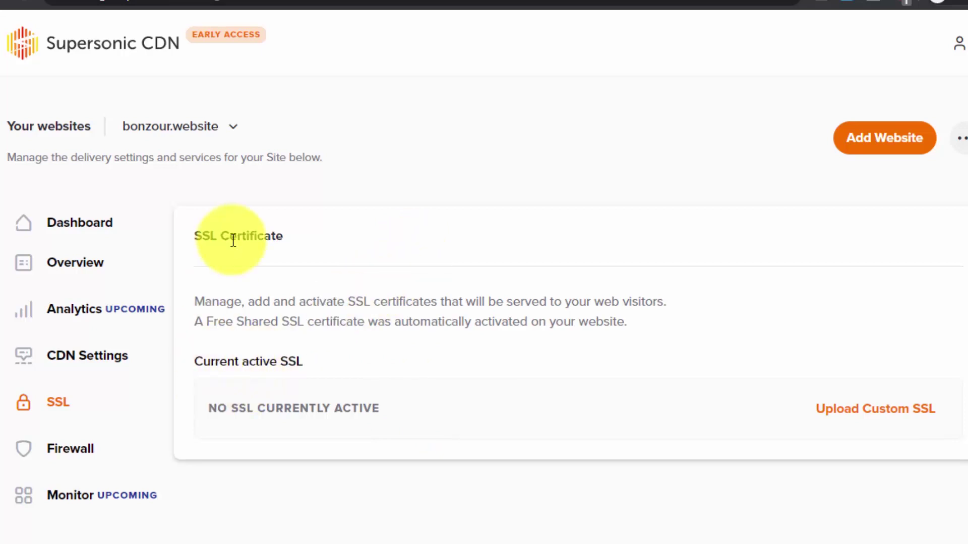
Set bonzour.website's Firewall DDoS protection to Advanced Sensitivity
click(80, 444)
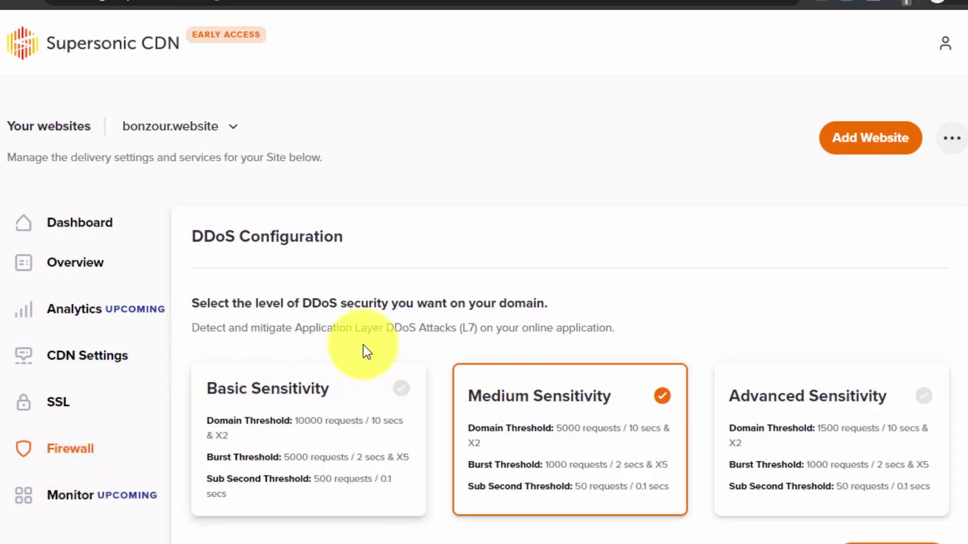
scroll(5, 461, down, 1)
scroll(4, 460, down, 2)
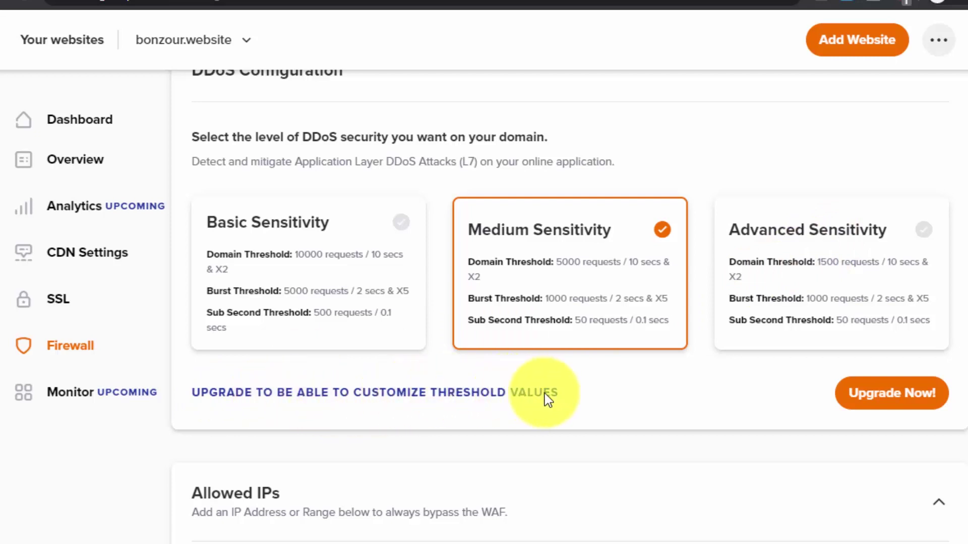
click(847, 242)
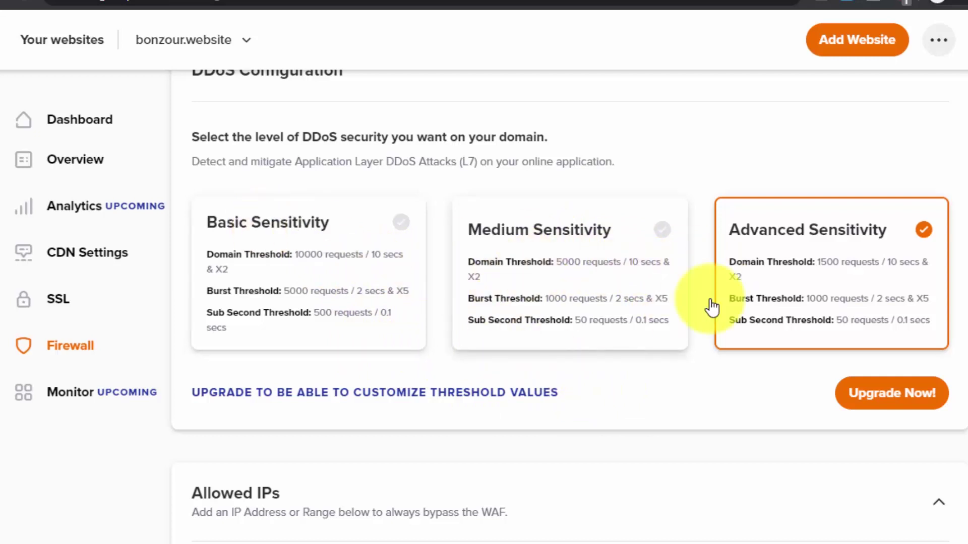
Review the WAF sections and expand Allow Known Bots, which requires the Basic plan
scroll(650, 348, down, 3)
scroll(634, 343, down, 3)
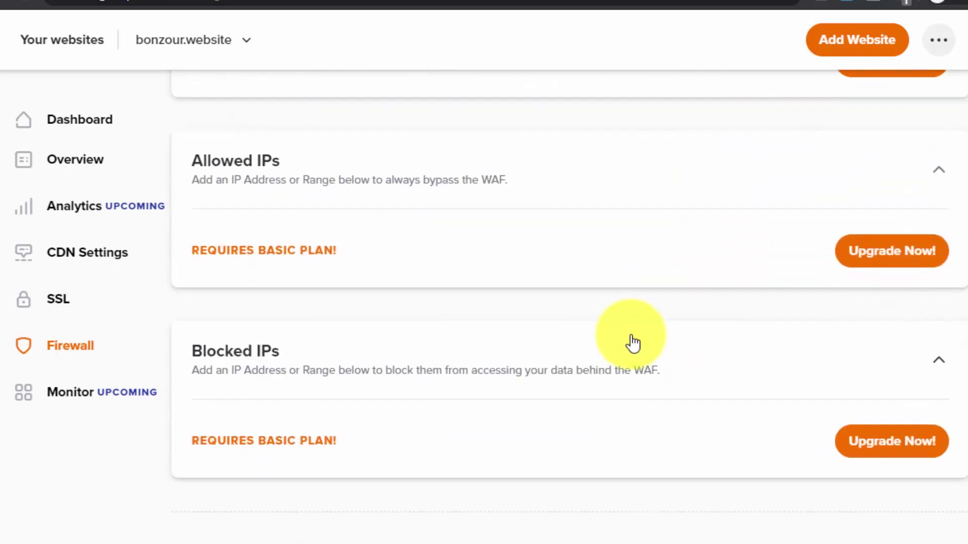
scroll(629, 338, down, 2)
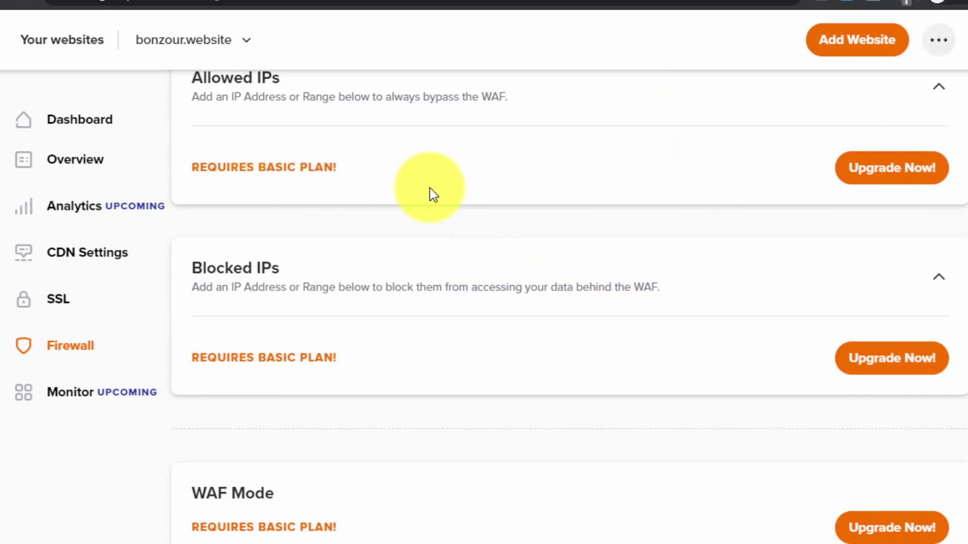
scroll(429, 190, down, 5)
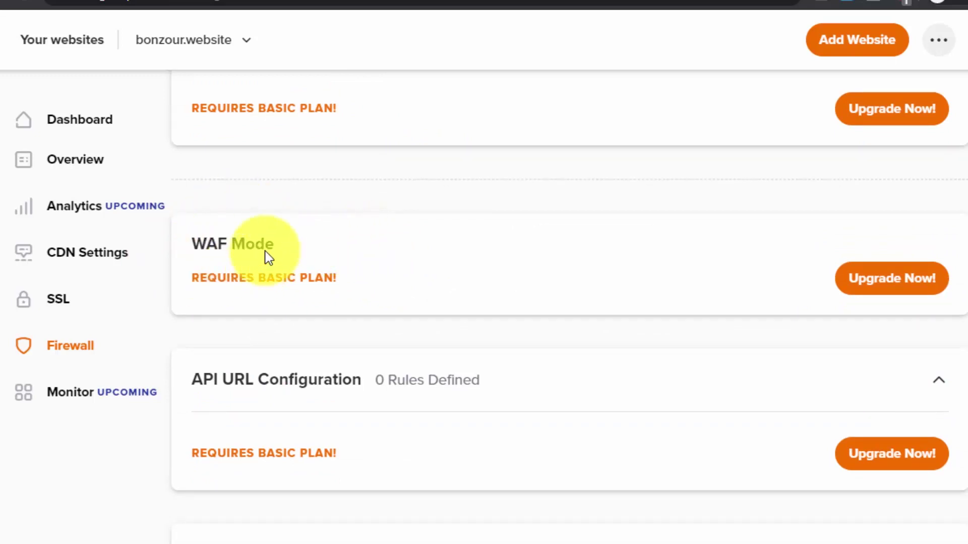
scroll(241, 259, down, 3)
scroll(268, 292, up, 8)
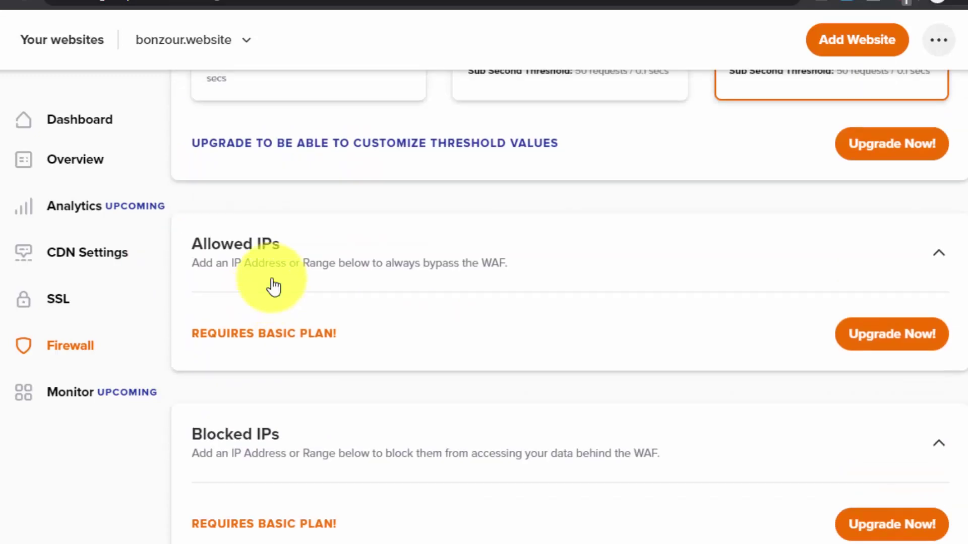
scroll(399, 226, up, 6)
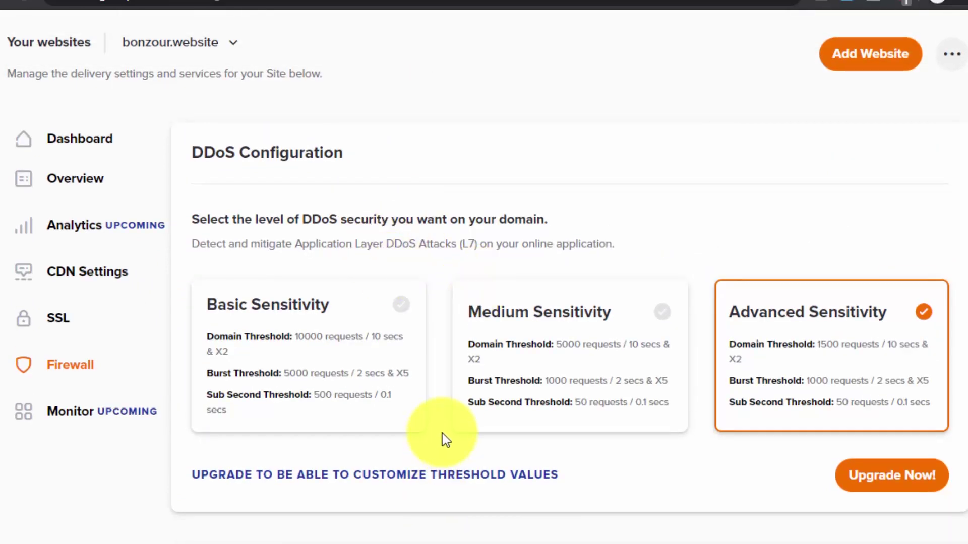
scroll(442, 434, down, 12)
scroll(443, 439, down, 3)
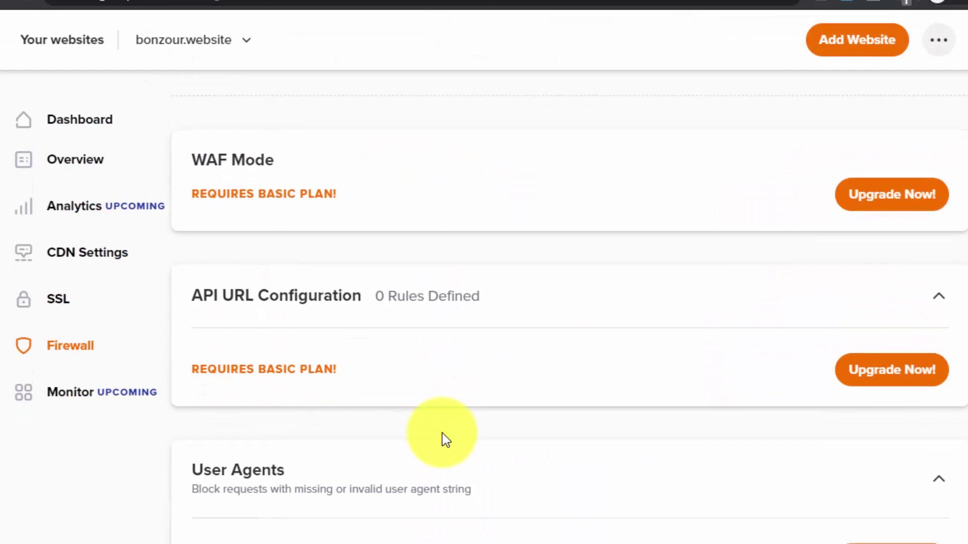
scroll(319, 317, down, 4)
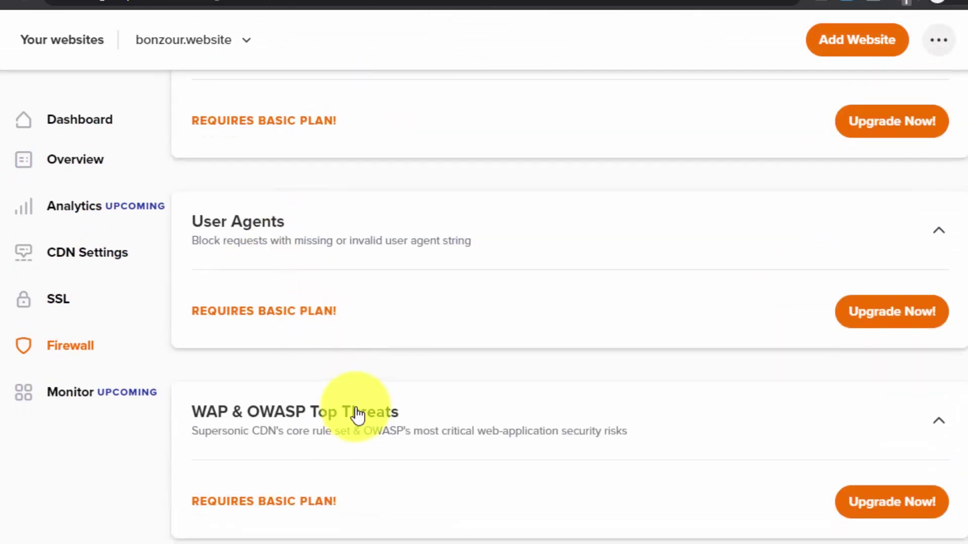
scroll(359, 444, down, 8)
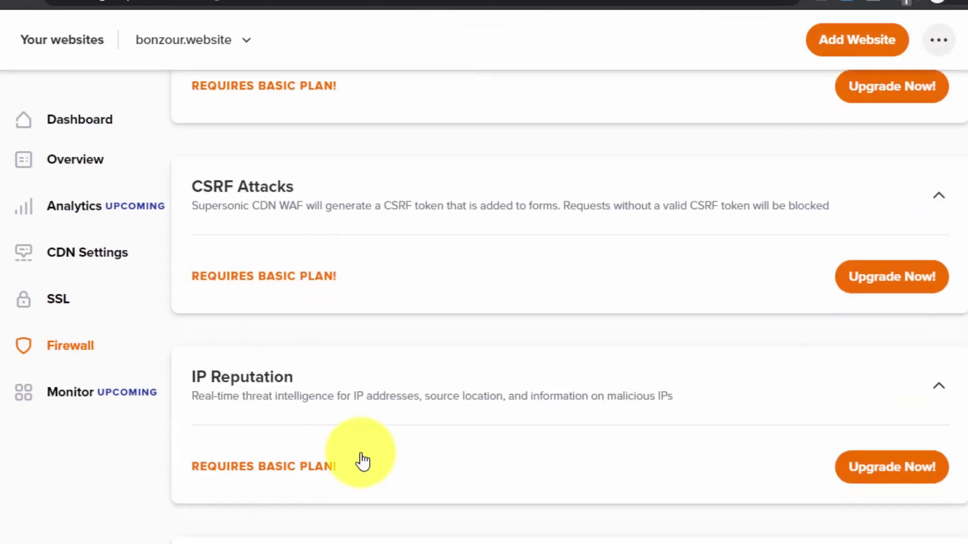
scroll(359, 313, down, 8)
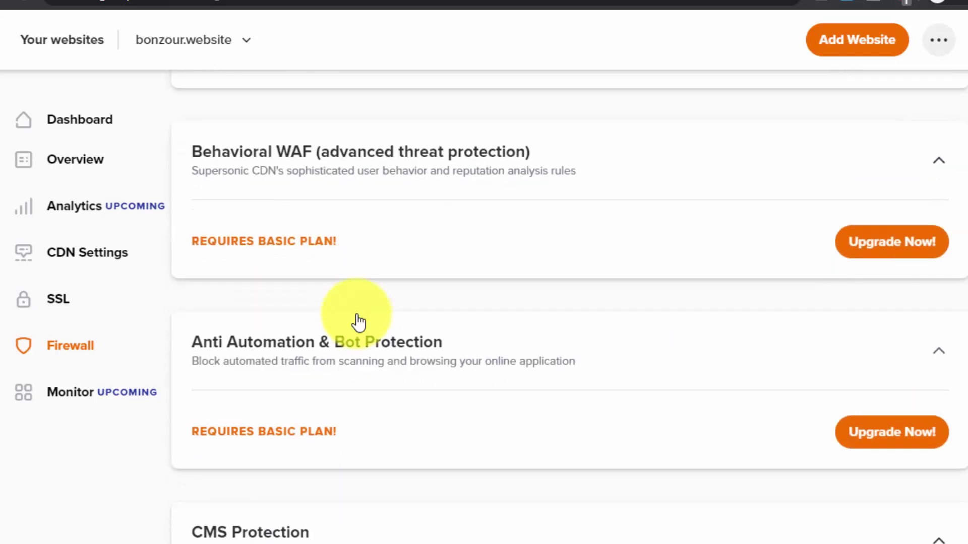
scroll(358, 321, down, 4)
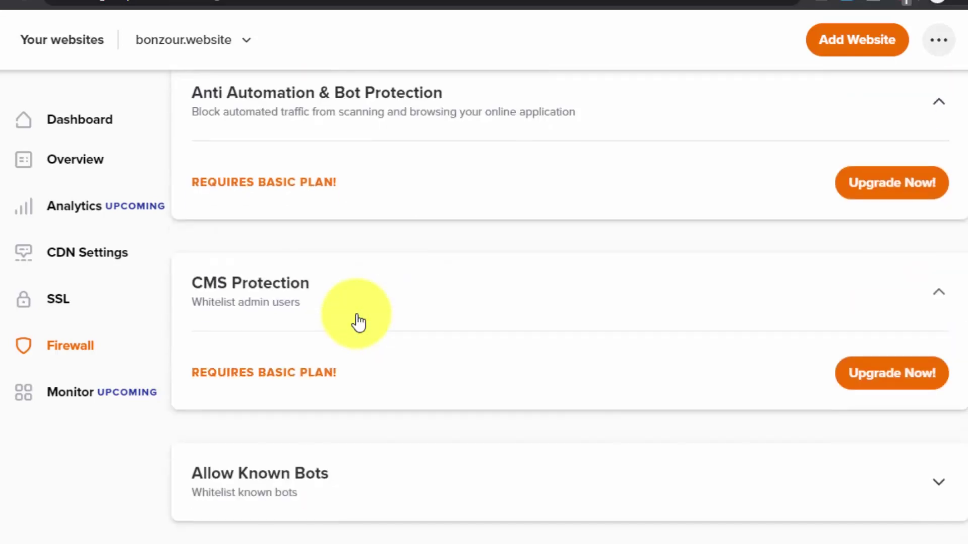
scroll(356, 330, down, 1)
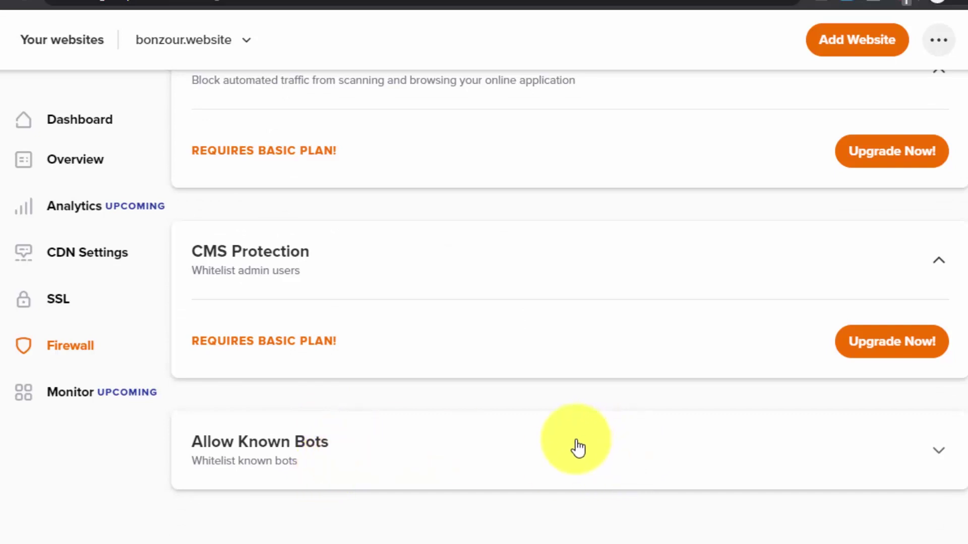
click(568, 453)
scroll(452, 388, down, 2)
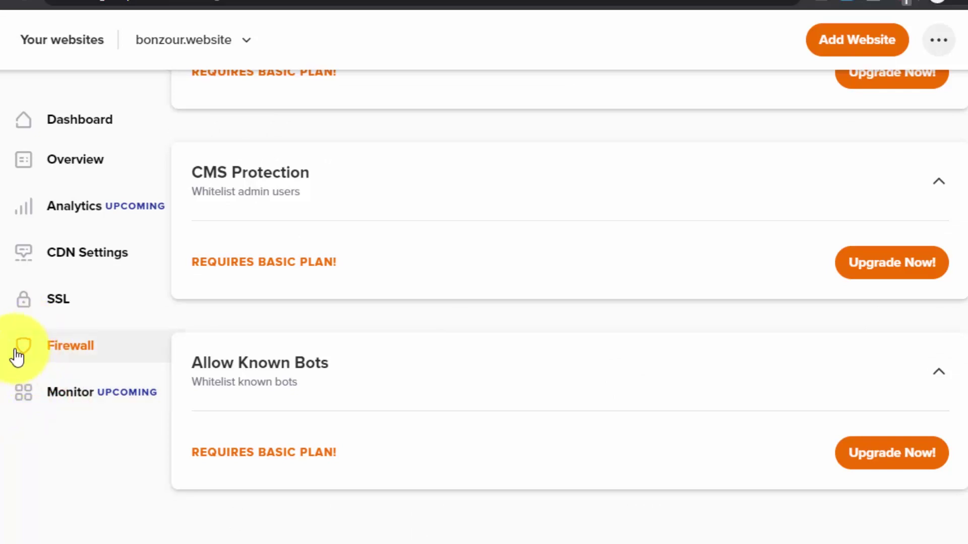
Purge the entire Supersonic CDN cache for bonzour.website
click(63, 300)
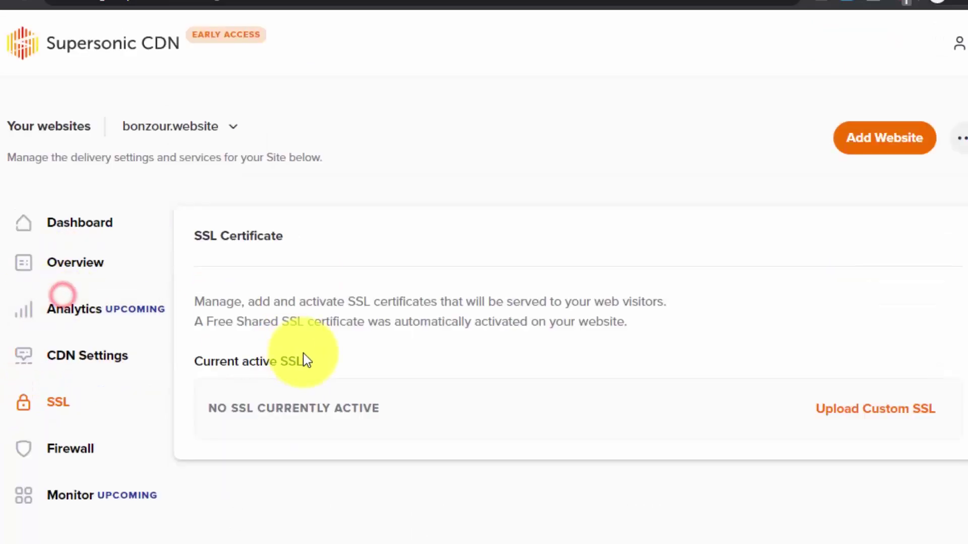
click(957, 132)
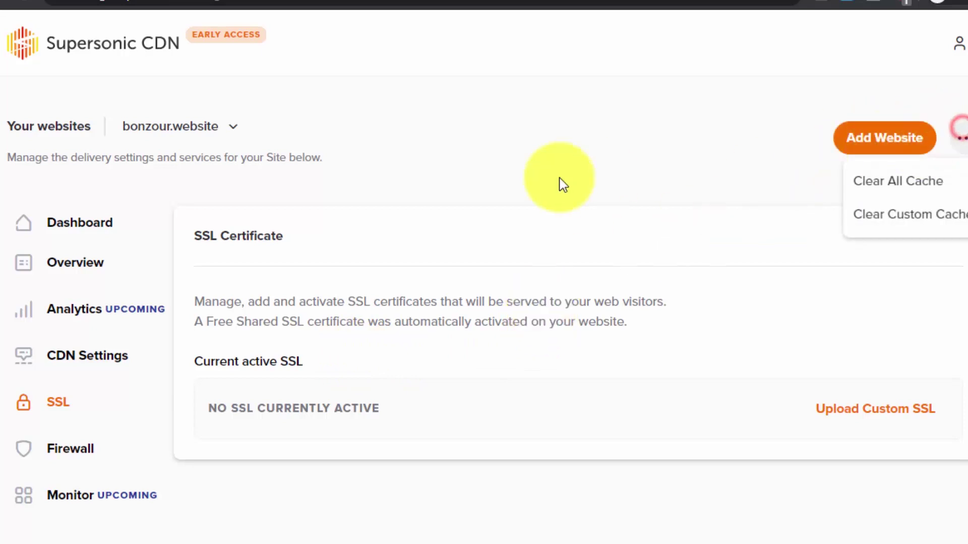
click(865, 182)
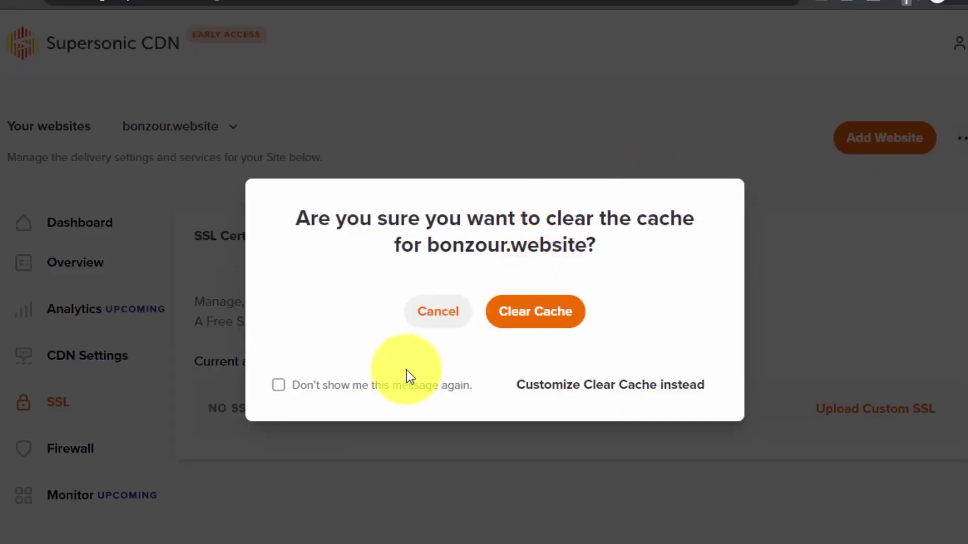
click(524, 325)
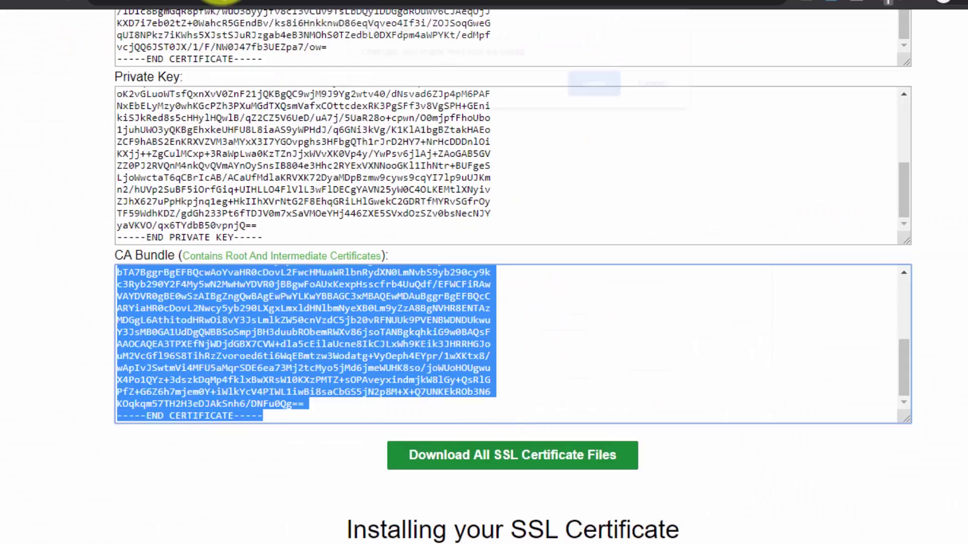
Leave the certificate page and re-run the PageSpeed Insights analysis of bonzour.website
click(236, 4)
click(587, 82)
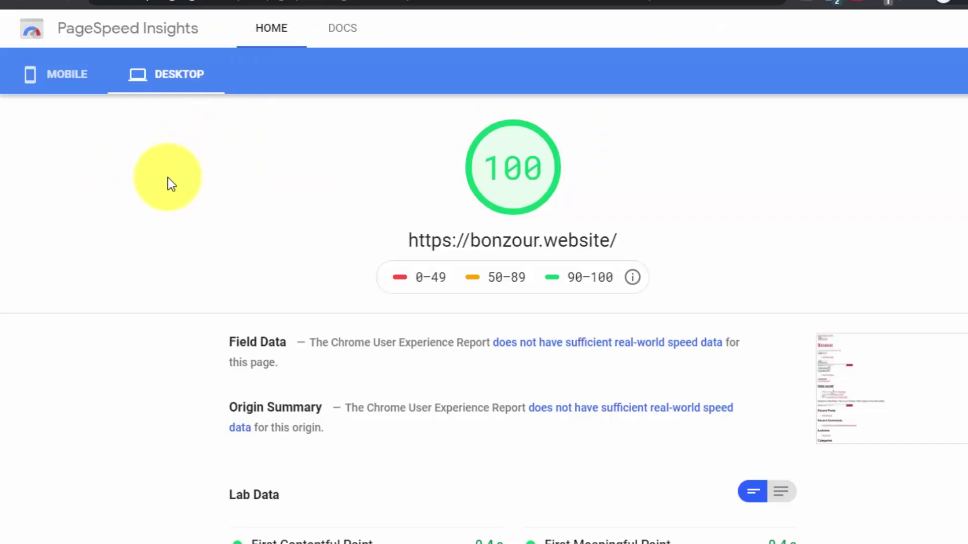
click(169, 179)
scroll(192, 296, up, 2)
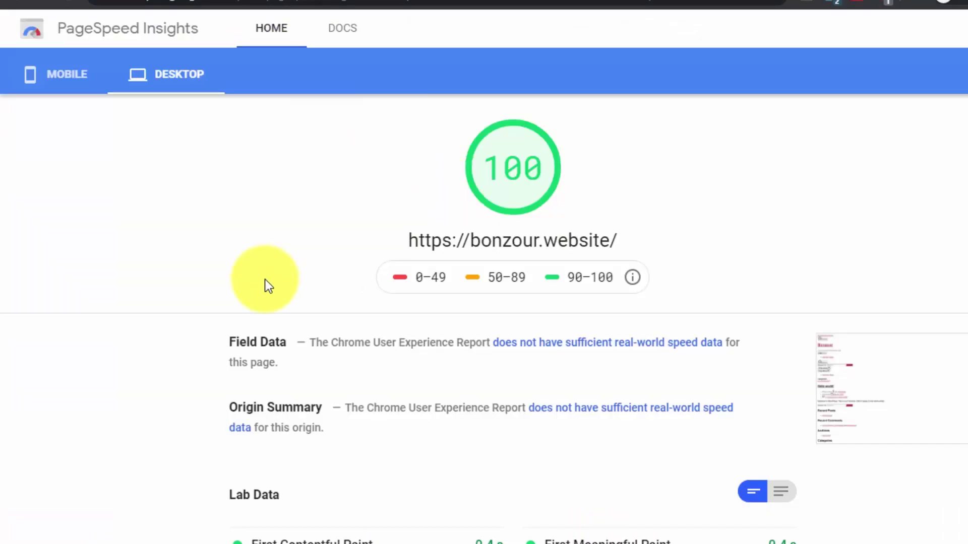
scroll(265, 282, up, 2)
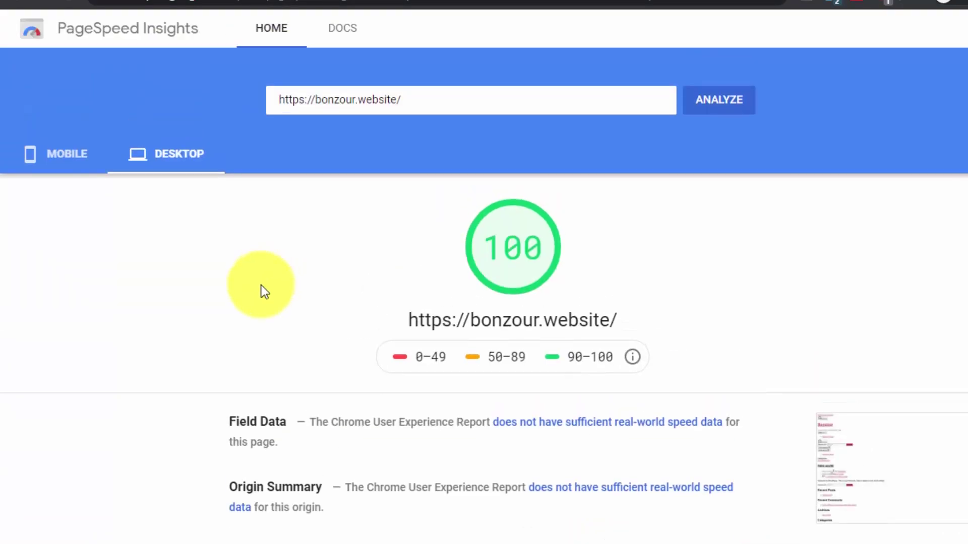
click(707, 107)
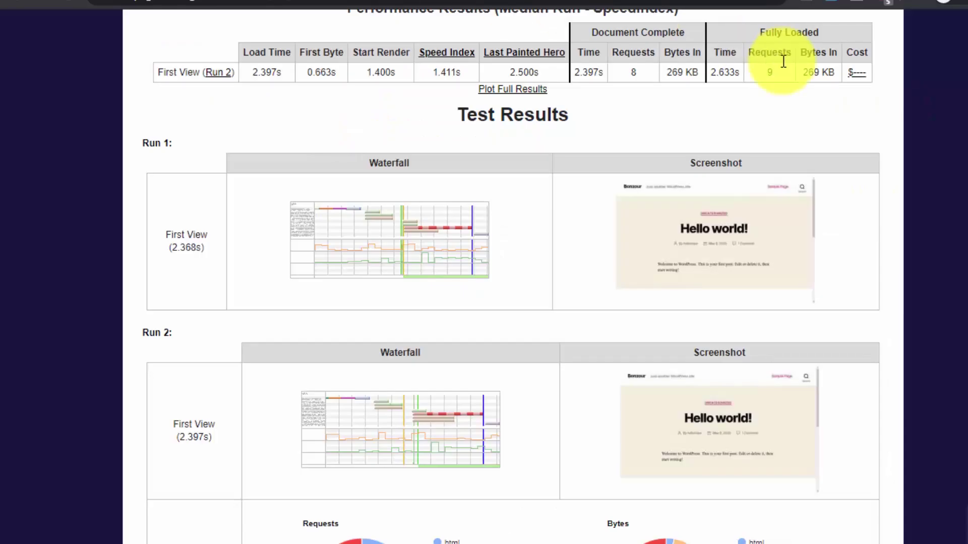
Request a WebPageTest re-run and pass the reCAPTCHA by selecting the three bridge images
scroll(293, 216, up, 6)
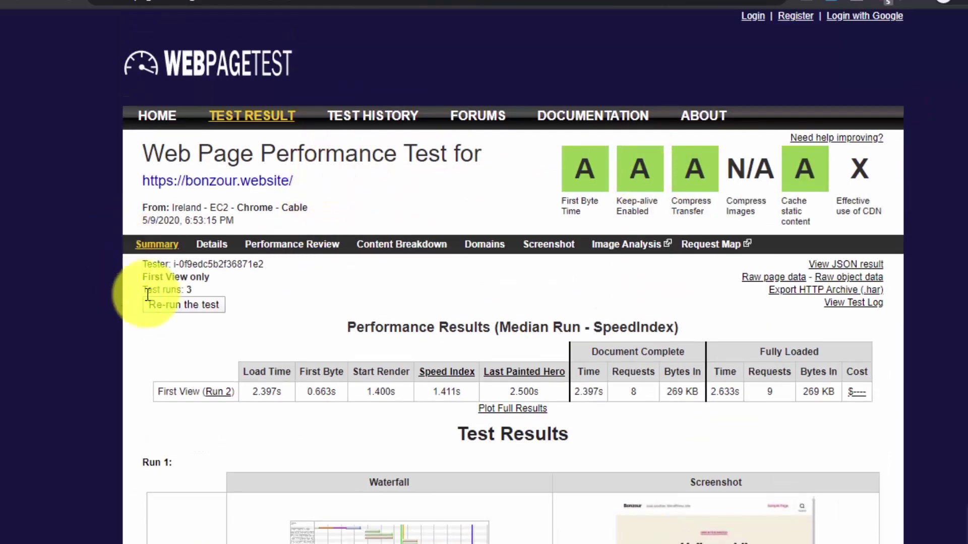
click(161, 305)
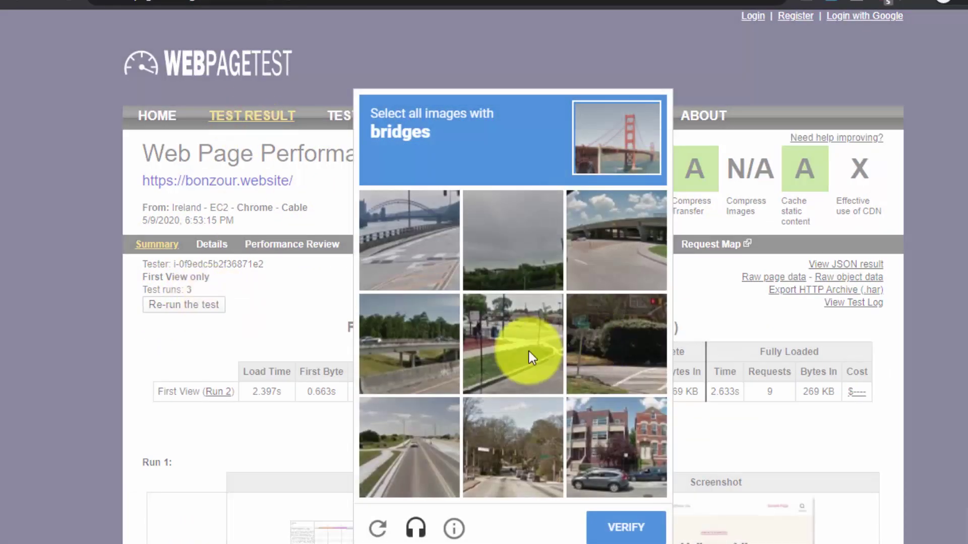
click(441, 249)
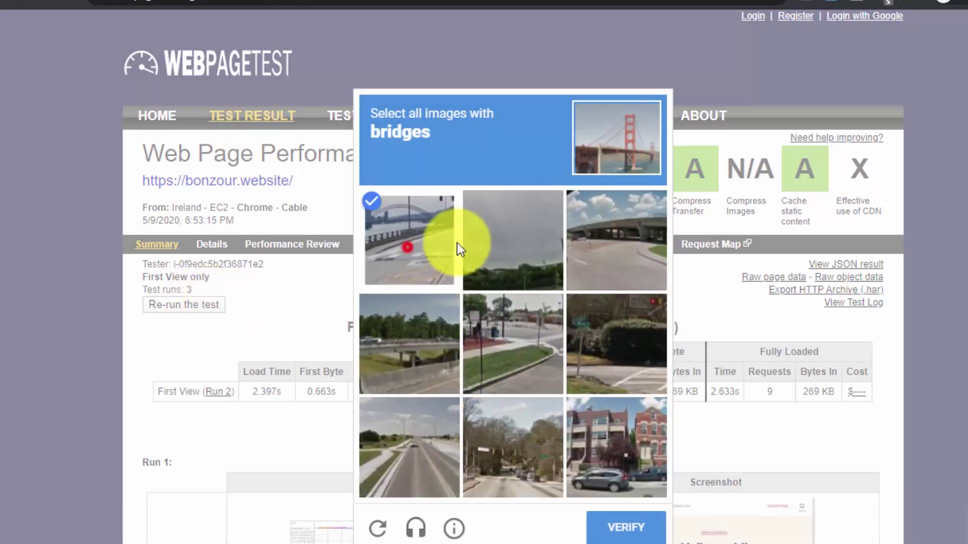
click(607, 260)
click(432, 349)
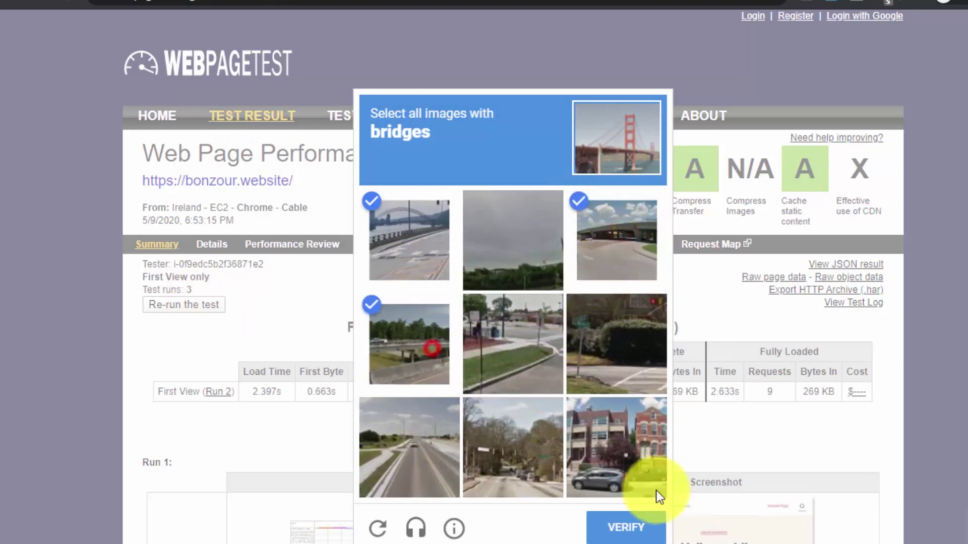
click(638, 532)
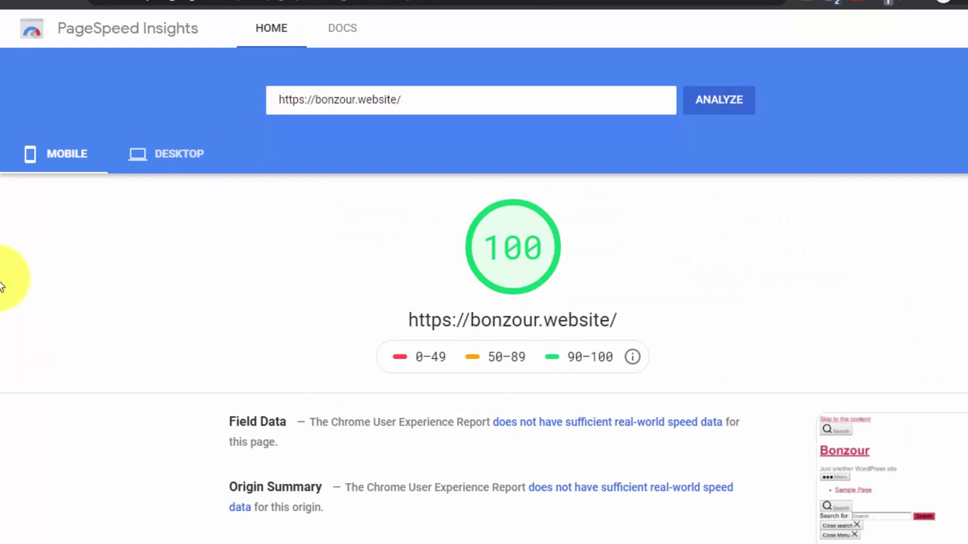
Review the Mobile lab data, then view Desktop results with 0.4 s paint and interactive times
scroll(6, 286, down, 10)
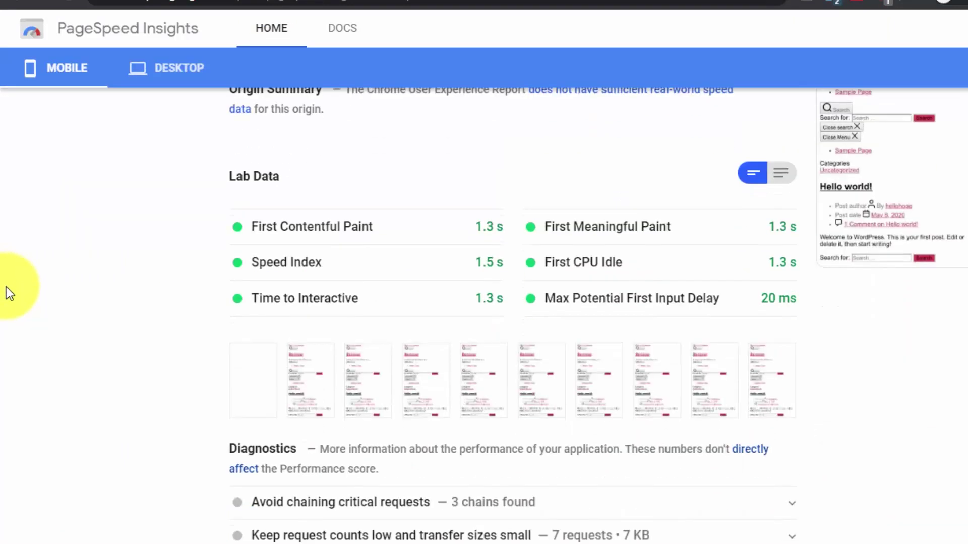
scroll(6, 287, down, 3)
click(200, 67)
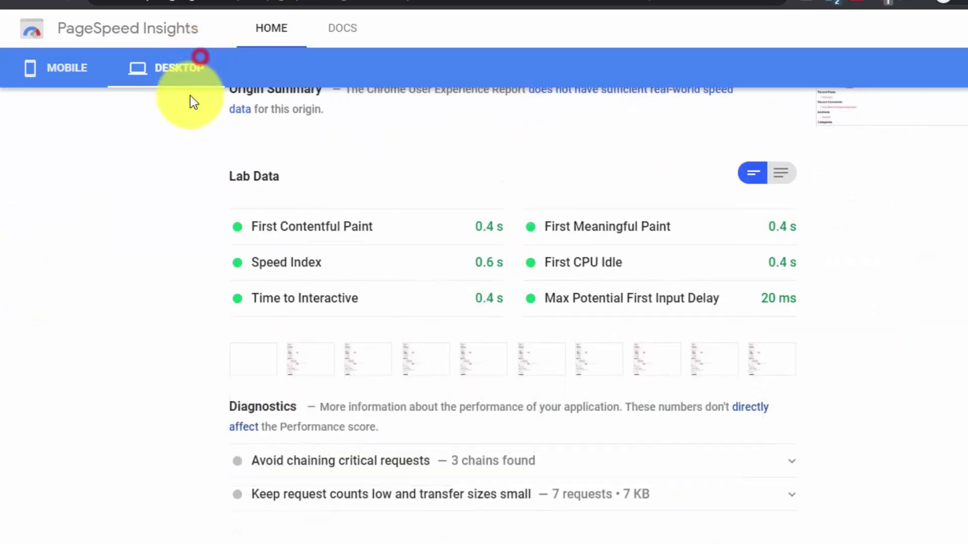
scroll(116, 302, up, 10)
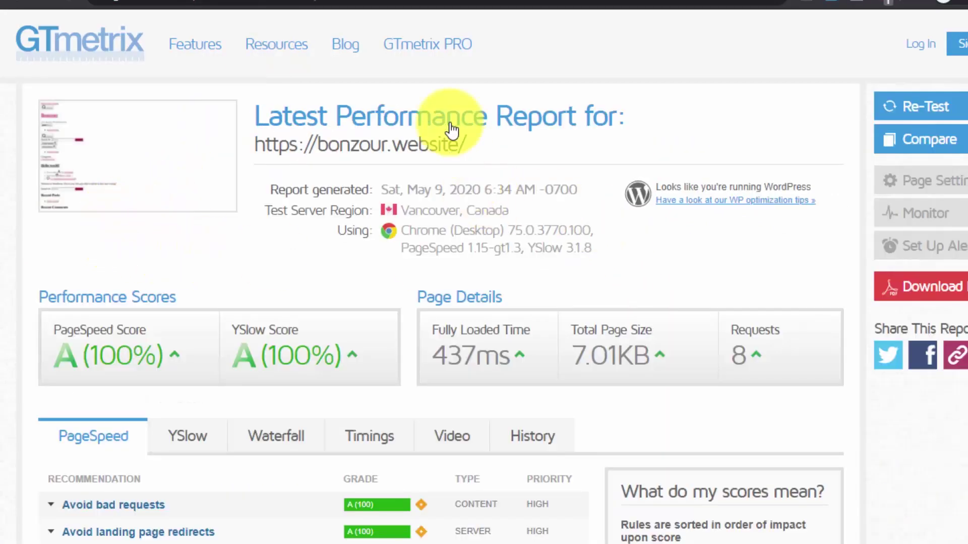
click(397, 4)
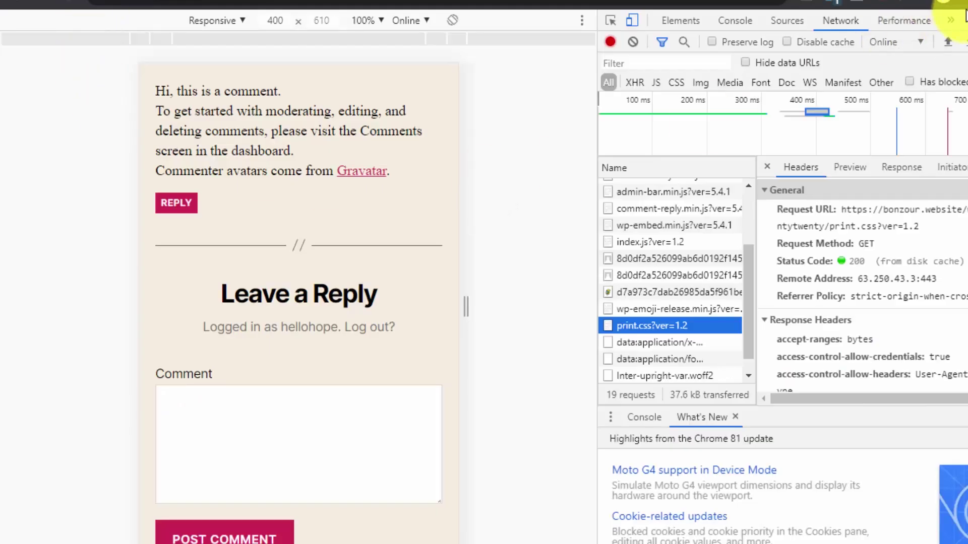
Close DevTools with F12 and return to the top of the Hello world! post
key(F12)
scroll(877, 151, up, 10)
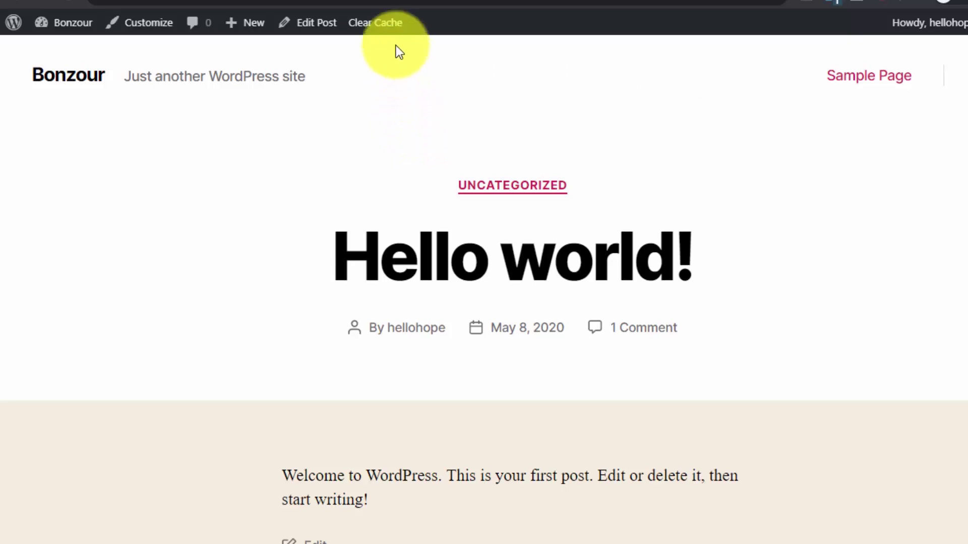
Clear the site cache from the admin bar and Dashboard, then re-run PageSpeed Insights
click(390, 26)
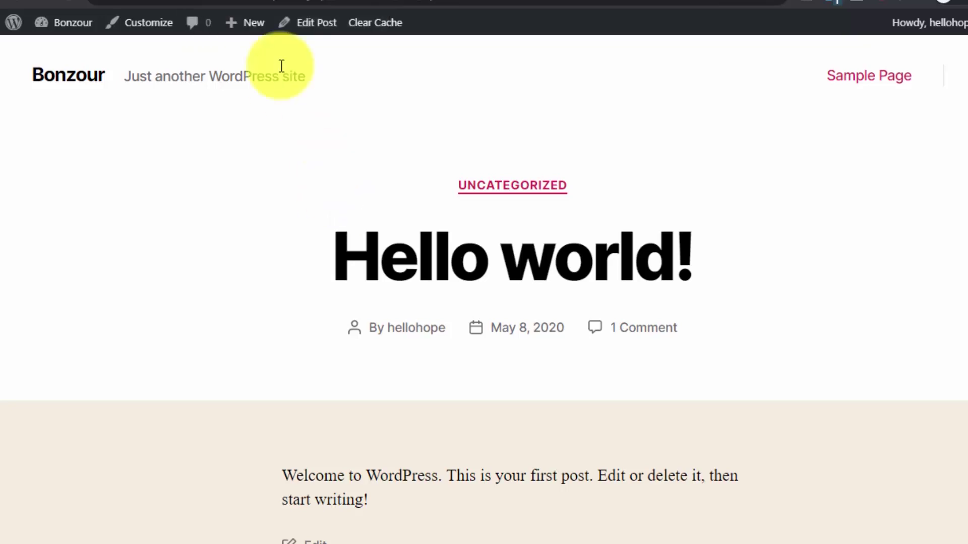
click(60, 50)
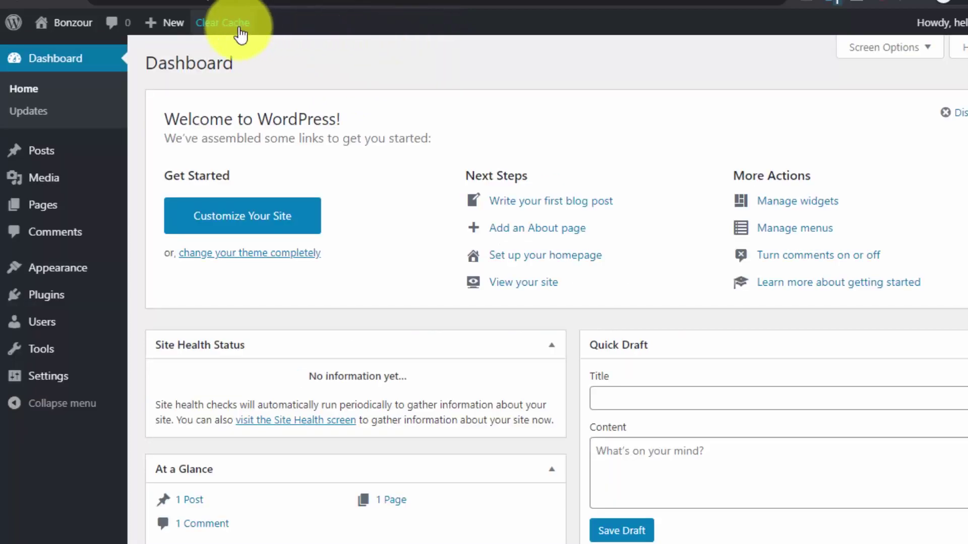
click(238, 25)
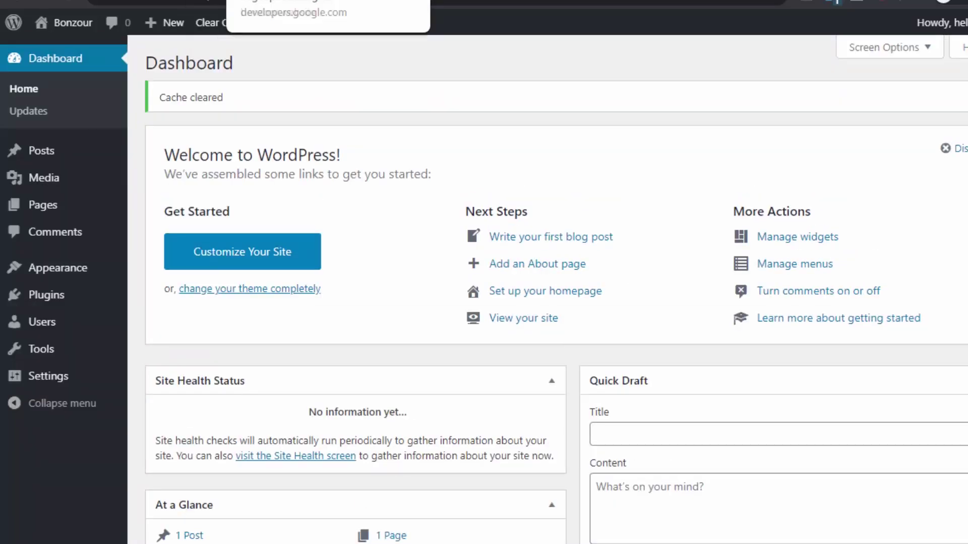
click(272, 1)
click(713, 99)
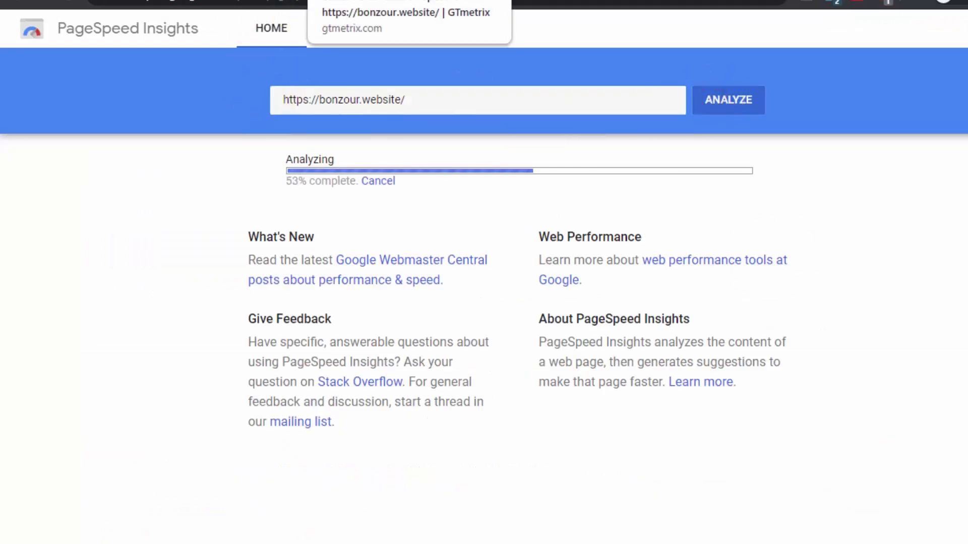
Check the WebPageTest re-run: A grades, 2.308s load, 0.661s first byte, 269 KB
click(383, 2)
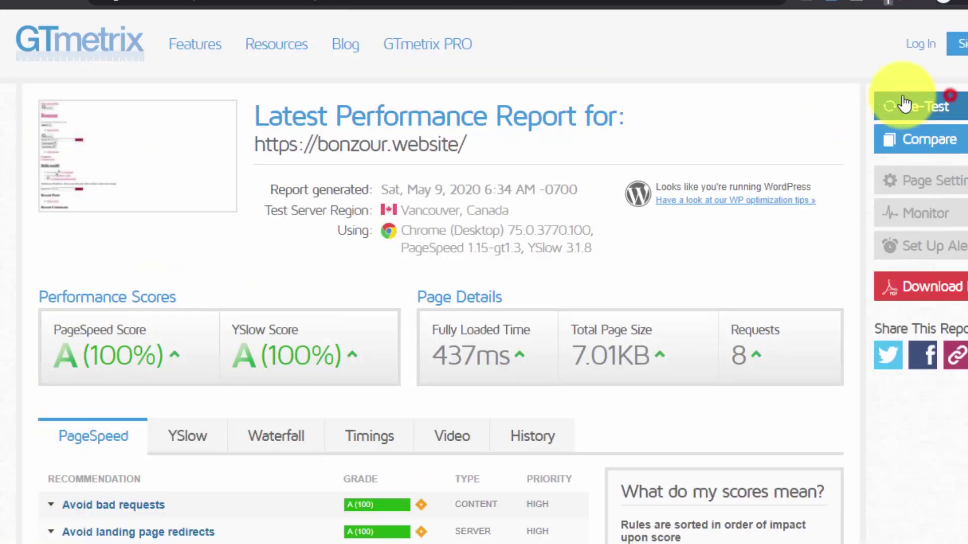
click(272, 1)
click(412, 3)
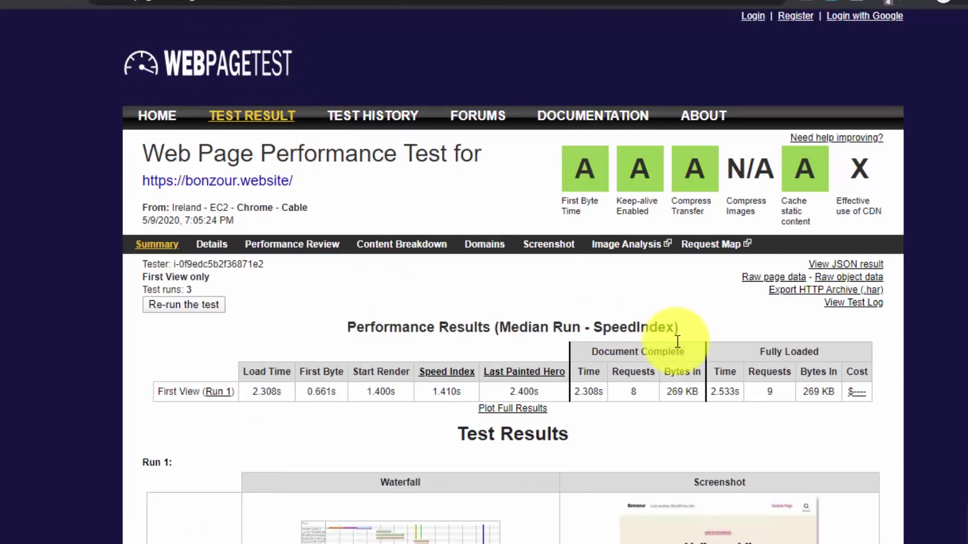
scroll(677, 342, down, 12)
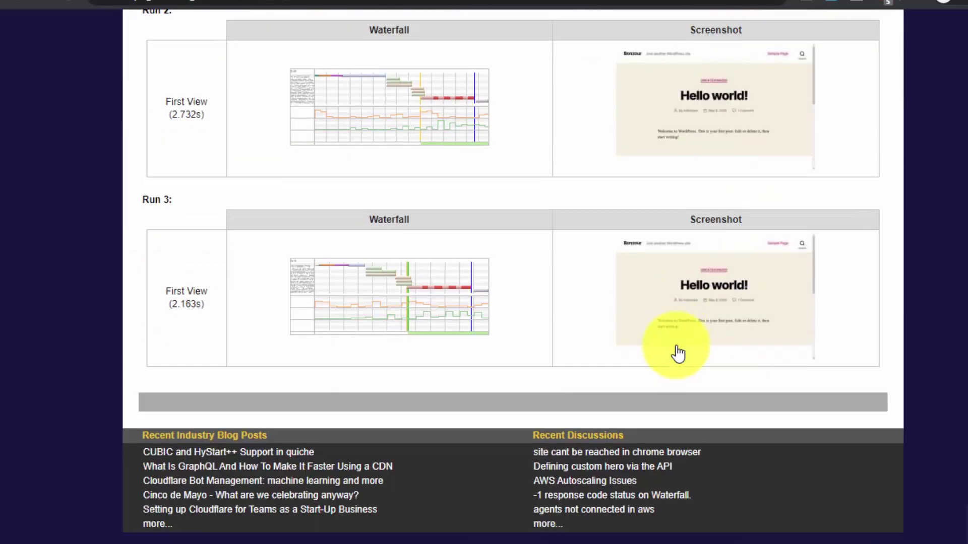
scroll(678, 353, up, 15)
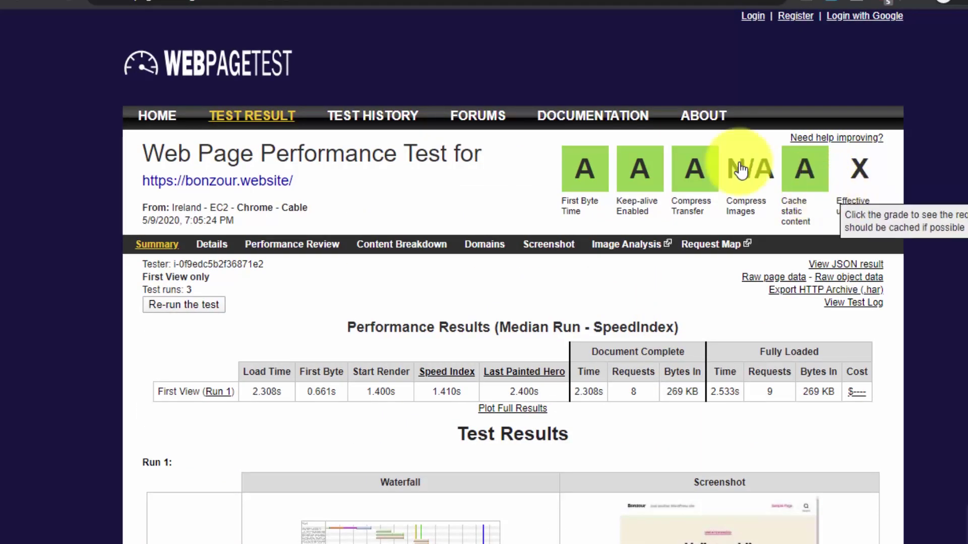
click(172, 113)
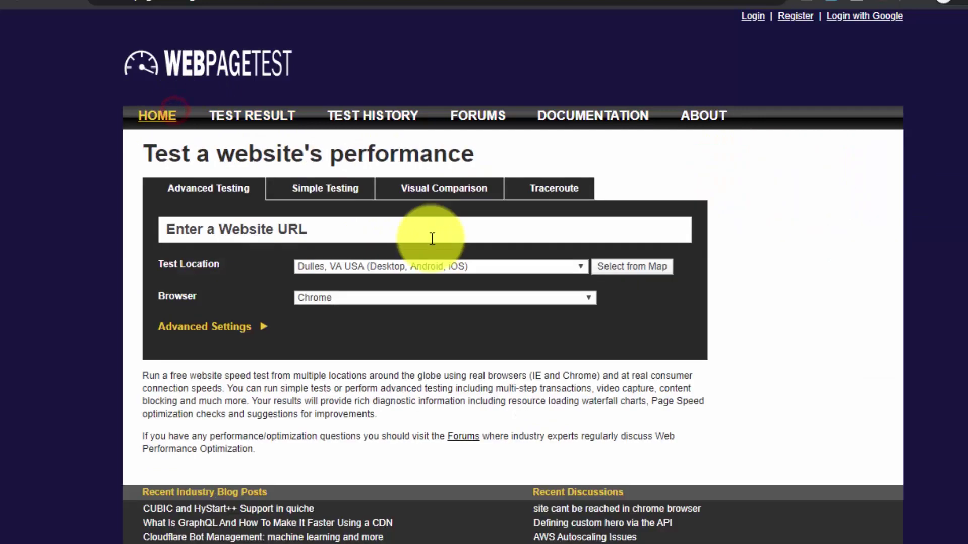
click(454, 228)
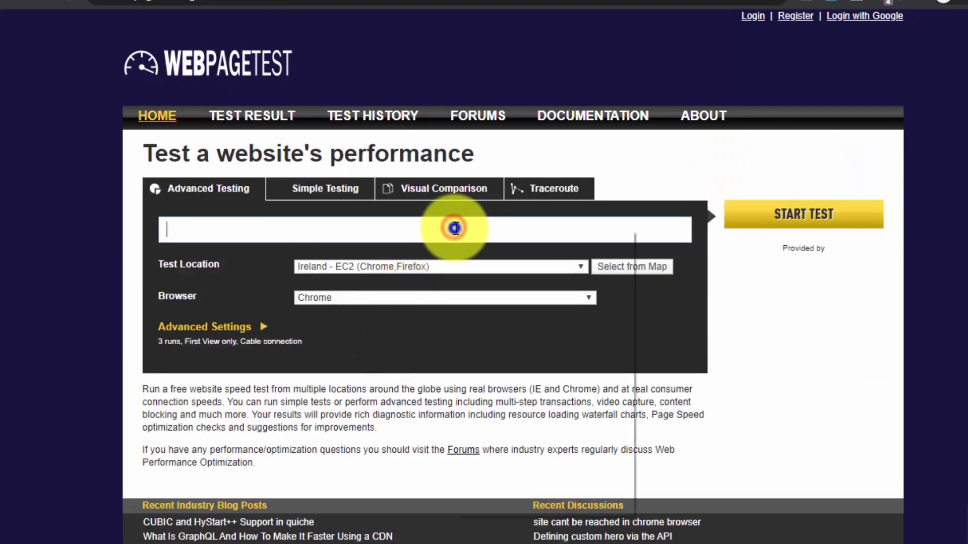
right_click(454, 229)
click(511, 349)
click(301, 316)
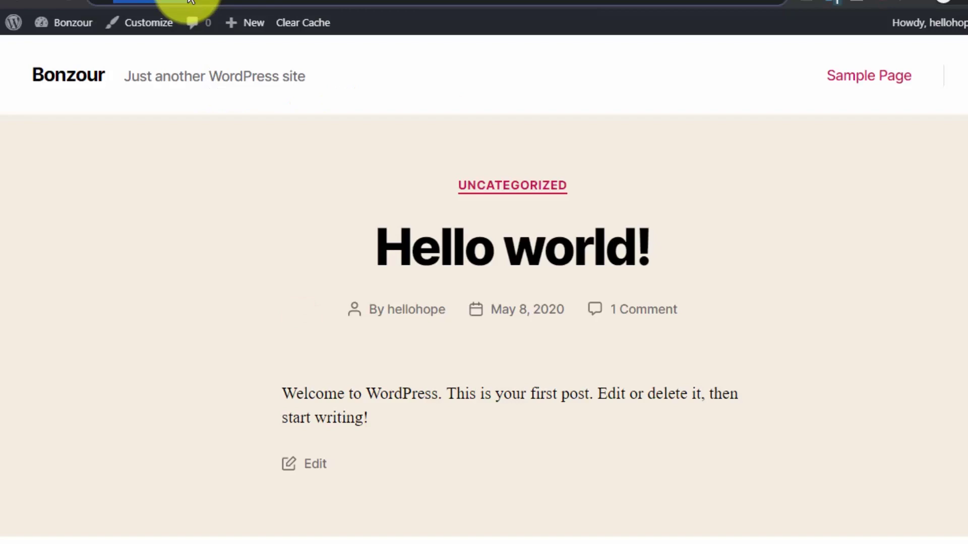
right_click(191, 2)
click(217, 77)
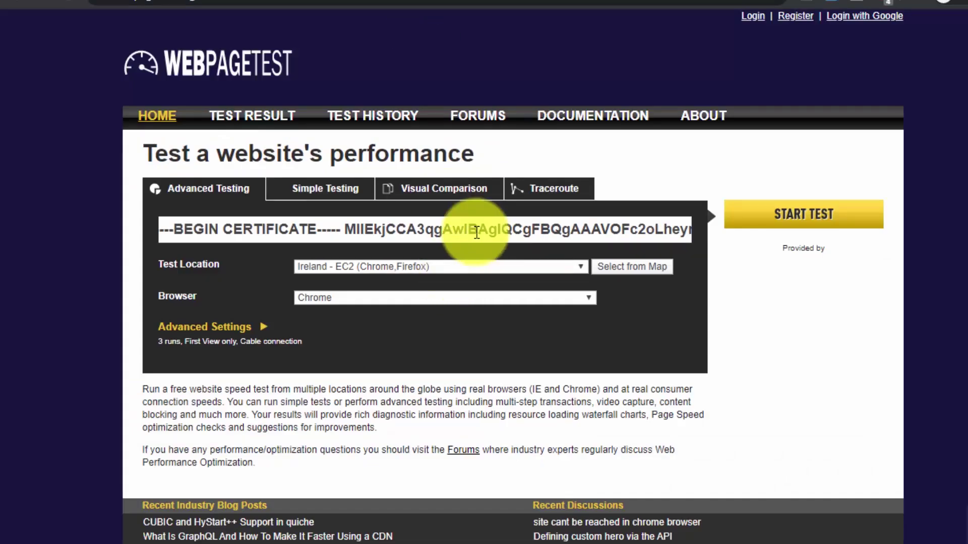
double_click(476, 232)
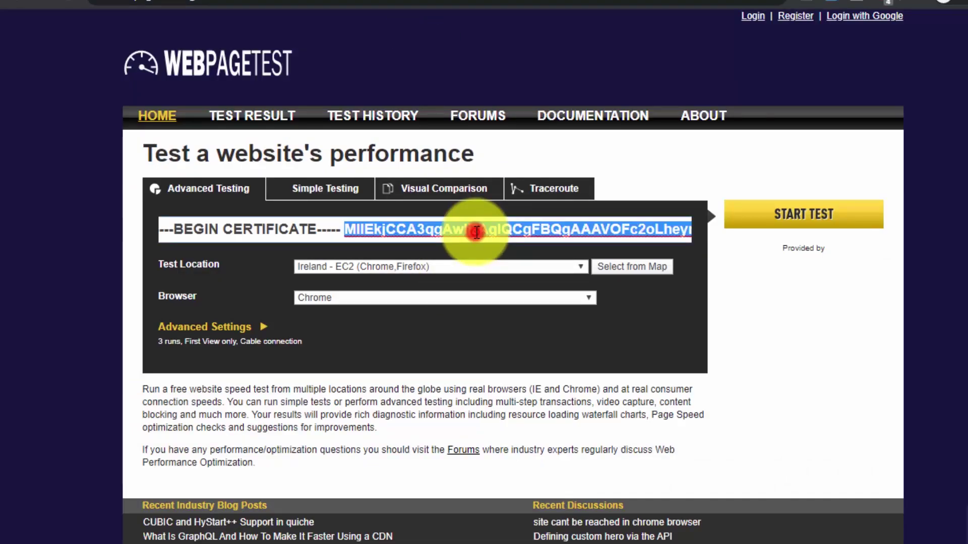
click(477, 232)
right_click(477, 232)
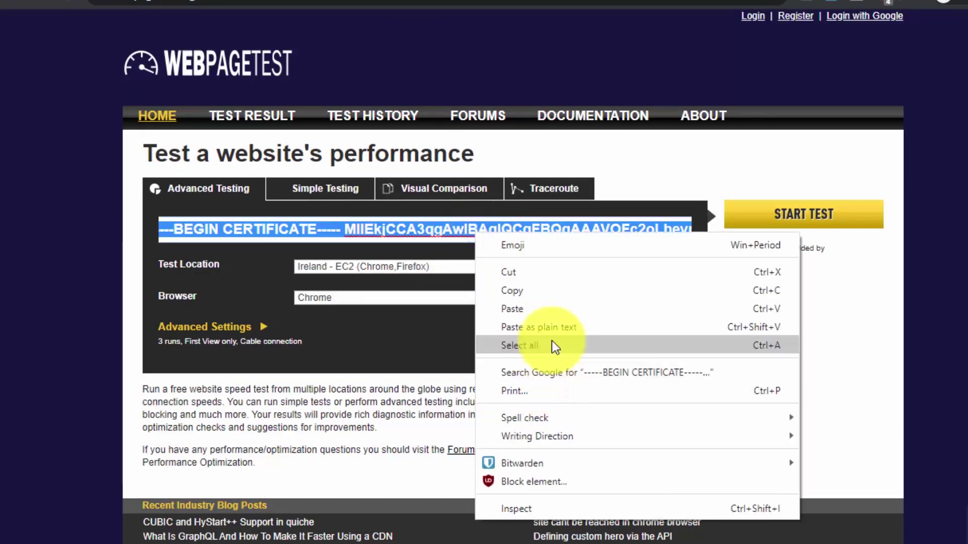
click(555, 310)
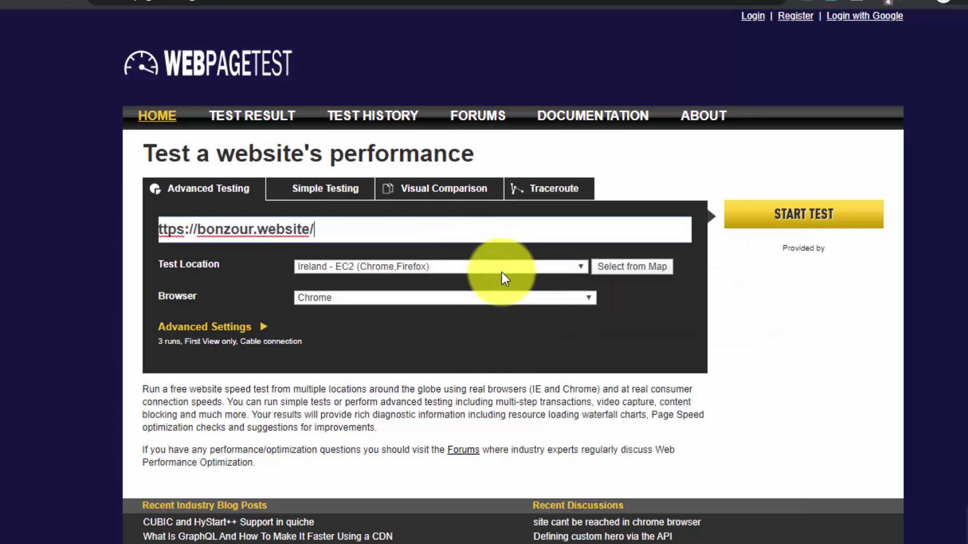
Keep Chrome, choose Amsterdam, NL - MeasureWorks as location, and start the test
click(484, 305)
click(485, 304)
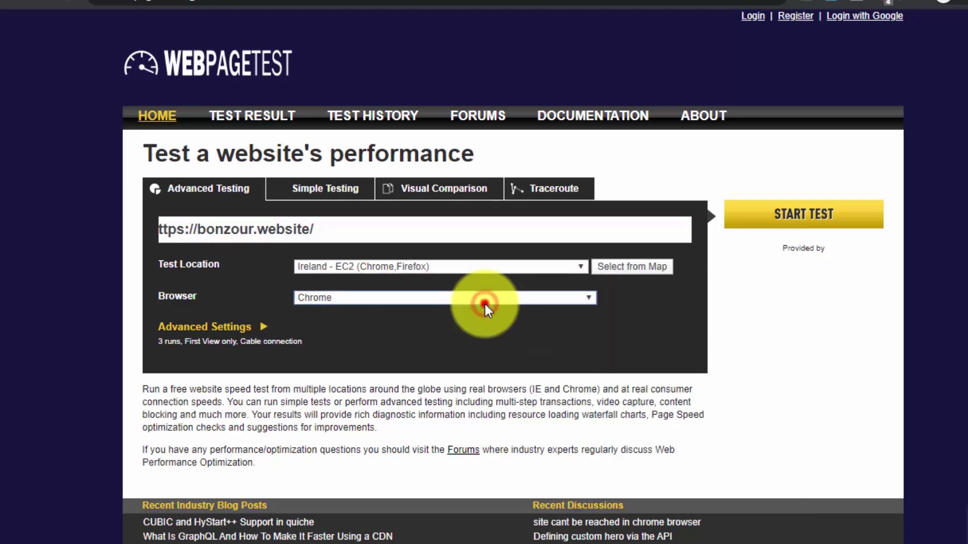
click(522, 266)
scroll(468, 376, down, 7)
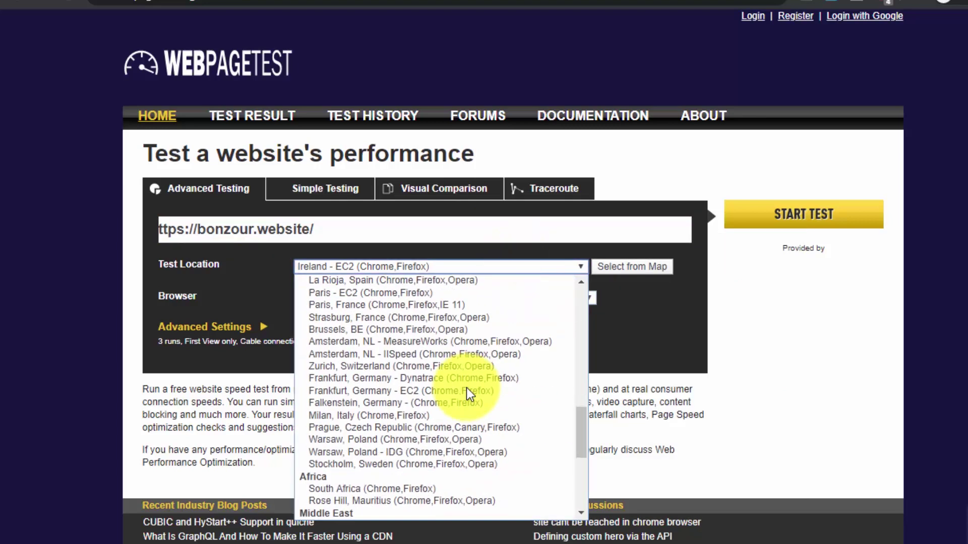
click(375, 343)
click(830, 223)
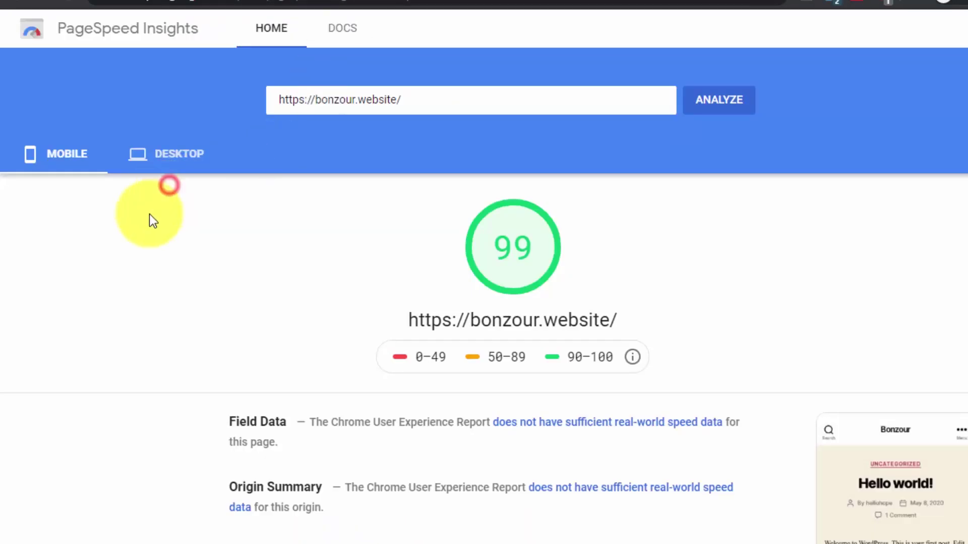
Scroll through the Mobile results and highlight the mobile score of 99
scroll(149, 217, down, 6)
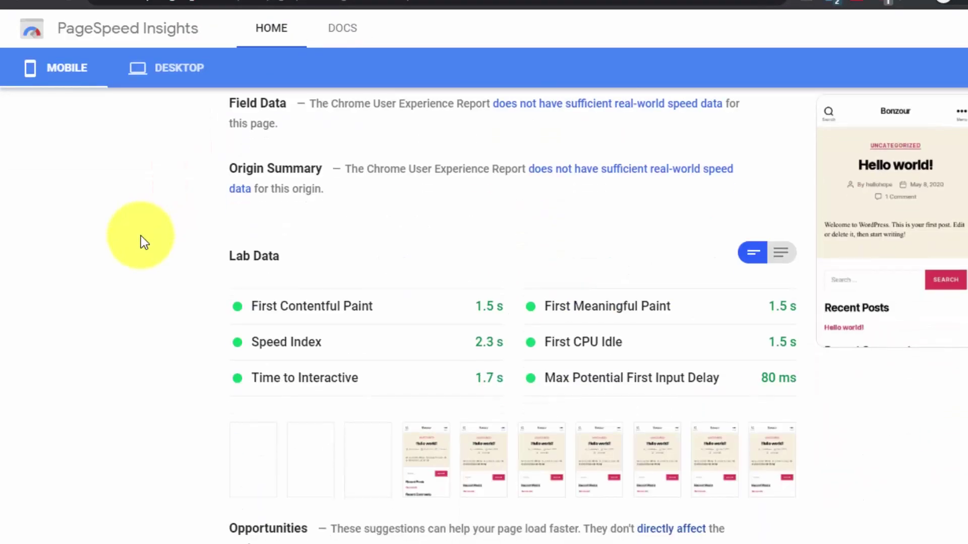
scroll(140, 235, down, 6)
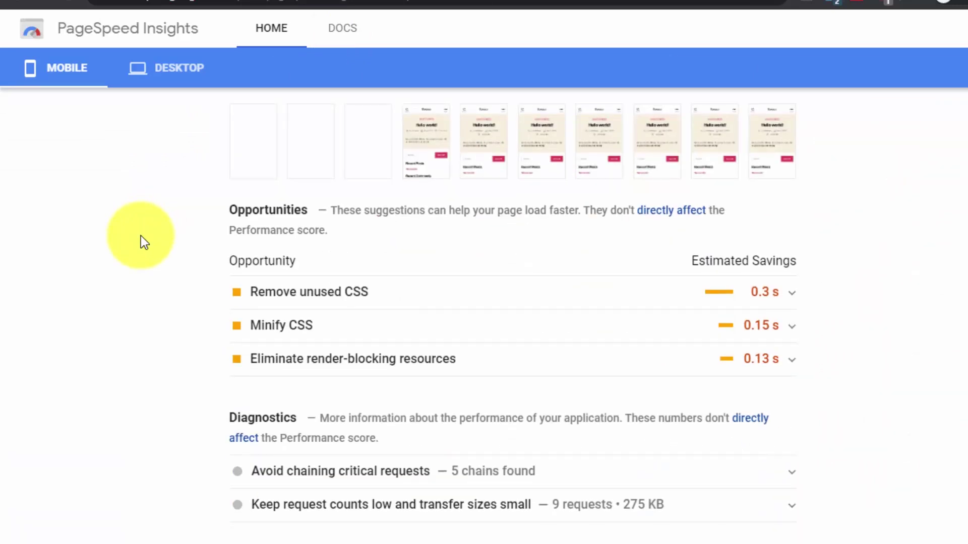
scroll(141, 235, up, 12)
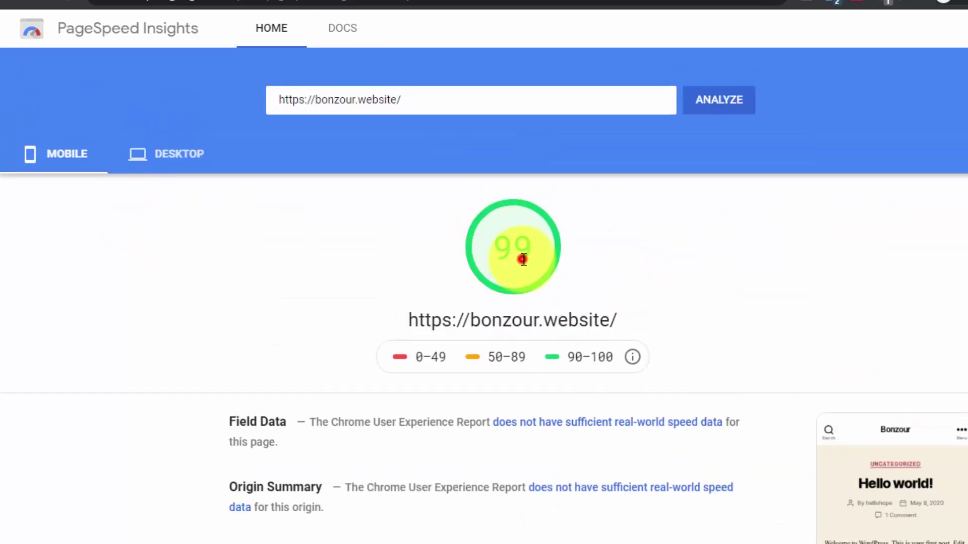
double_click(523, 260)
click(328, 285)
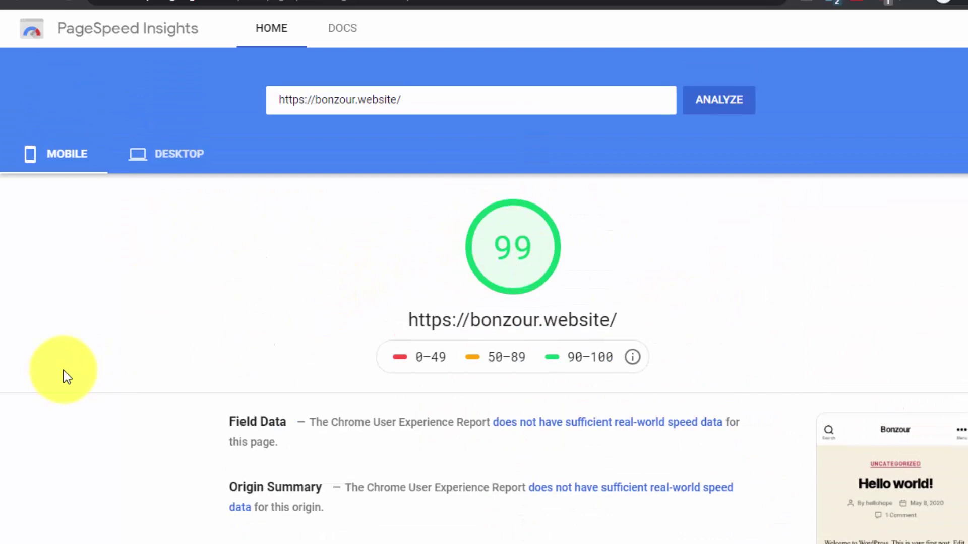
scroll(63, 371, down, 3)
scroll(64, 378, up, 3)
click(168, 151)
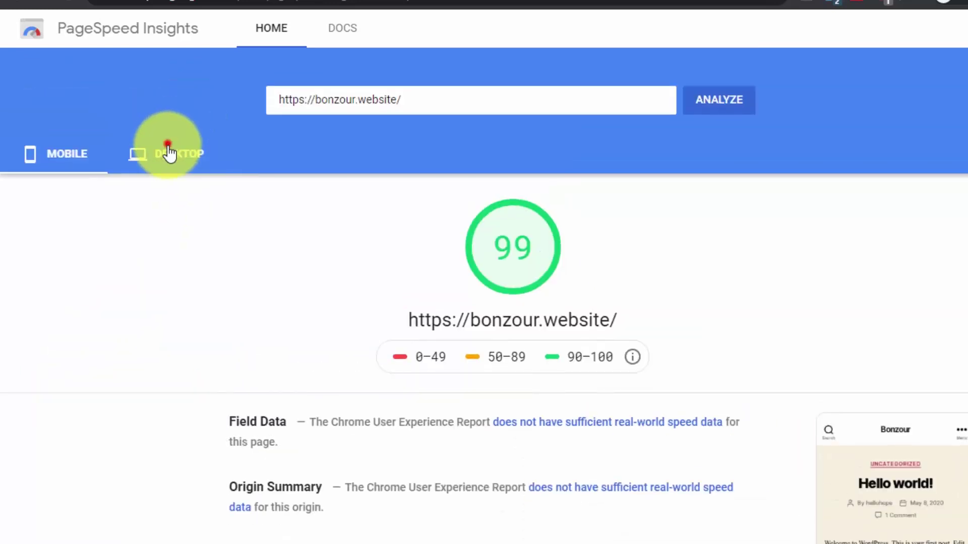
click(71, 146)
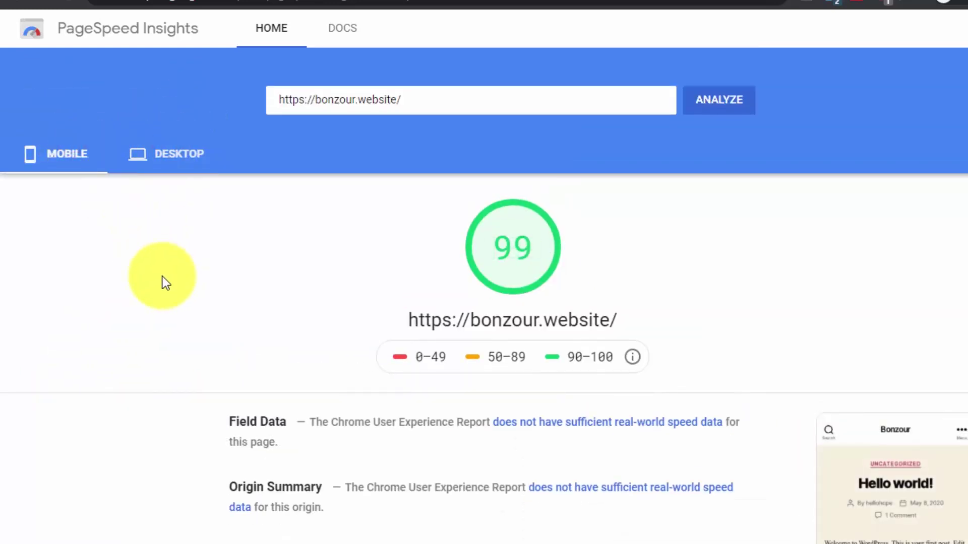
Switch to the Desktop results and scroll through the report scoring 100
scroll(162, 277, down, 5)
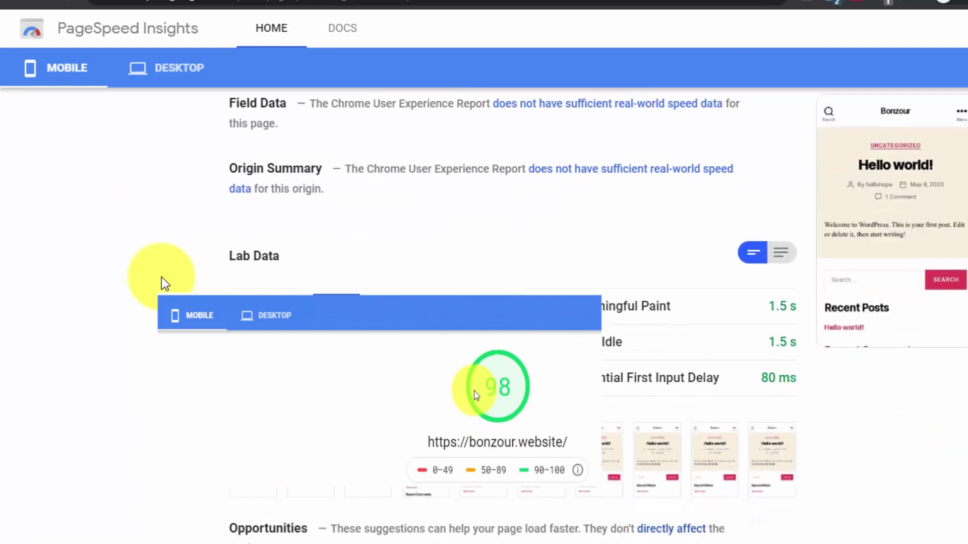
scroll(123, 247, up, 5)
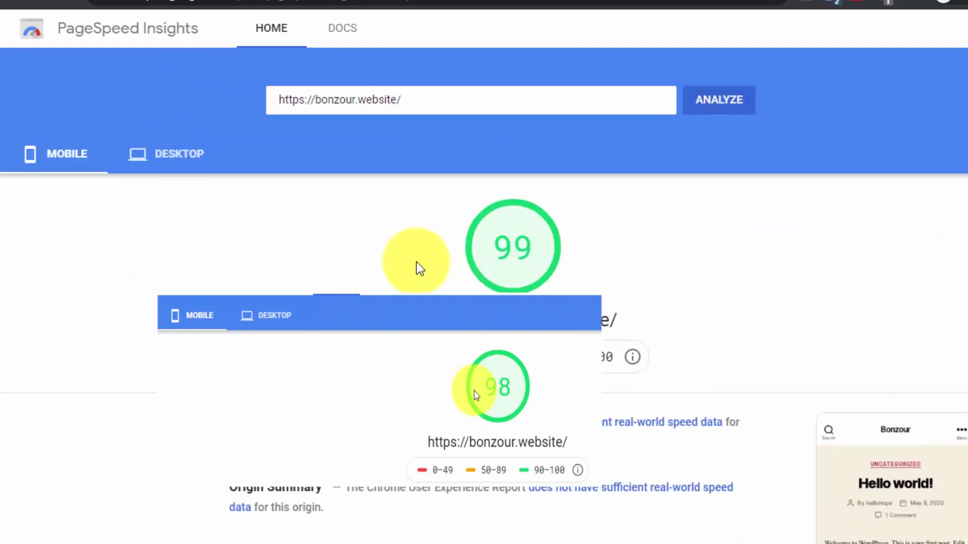
click(202, 159)
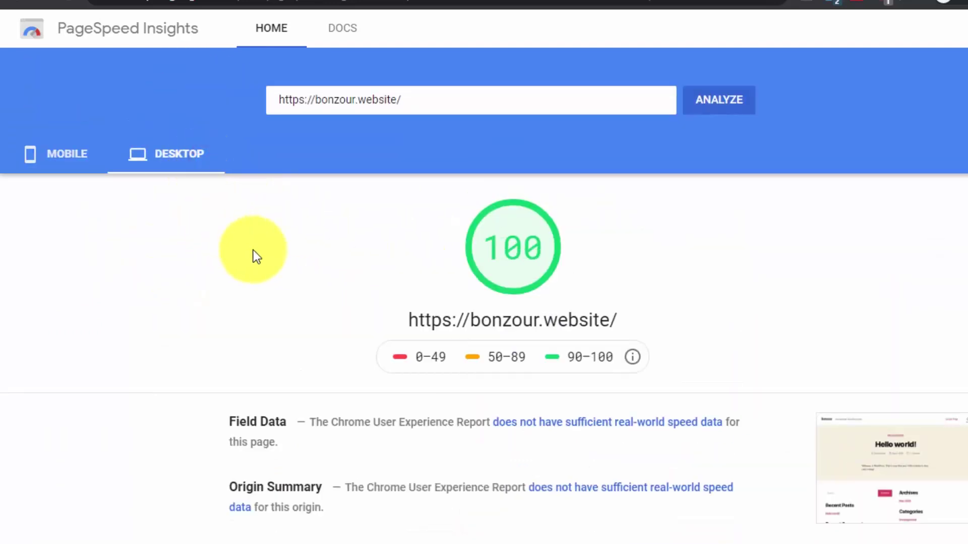
scroll(282, 262, down, 1)
scroll(299, 268, down, 2)
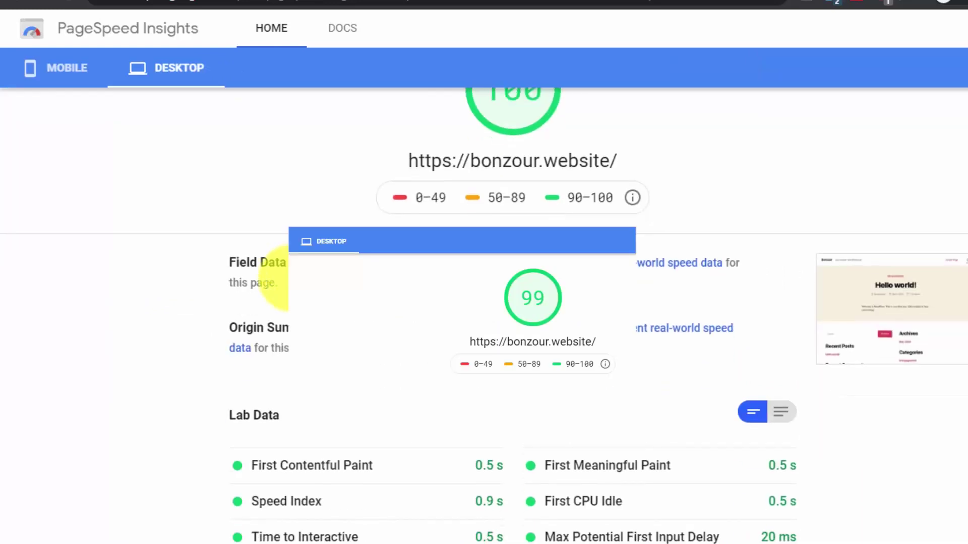
scroll(286, 280, down, 3)
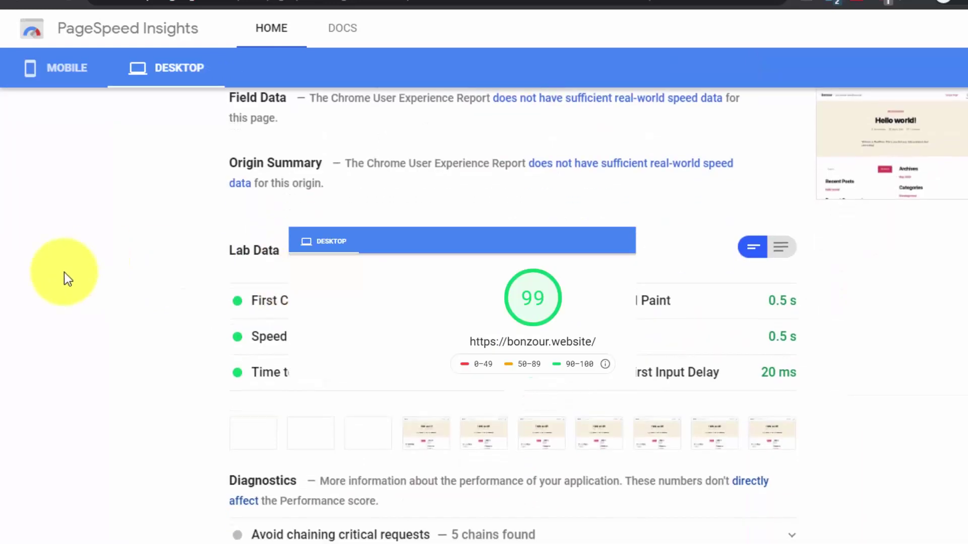
scroll(65, 272, down, 8)
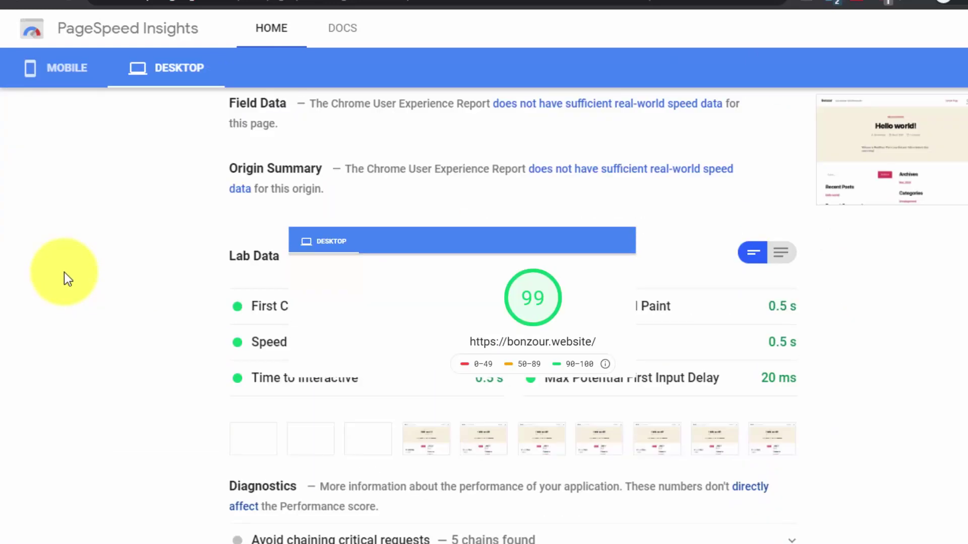
scroll(65, 272, up, 5)
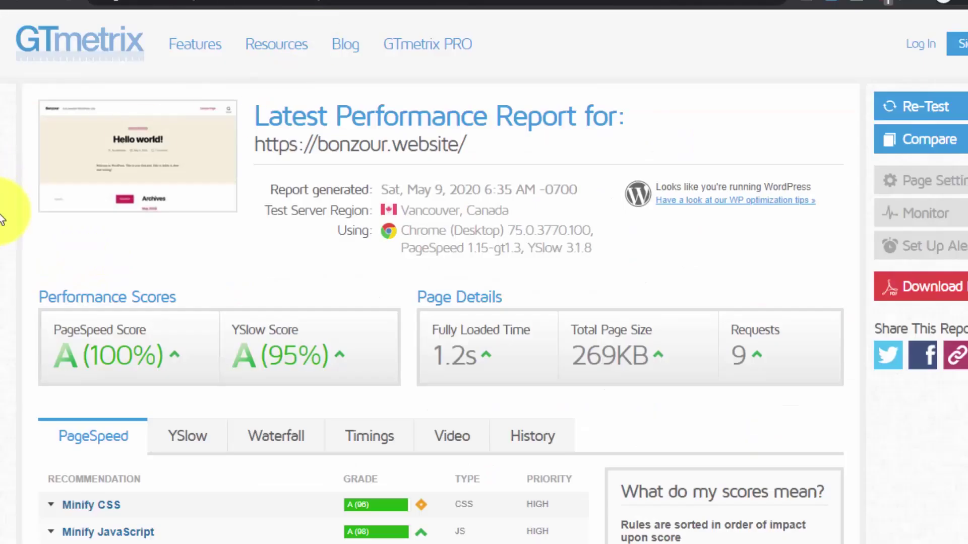
drag(156, 357, 86, 356)
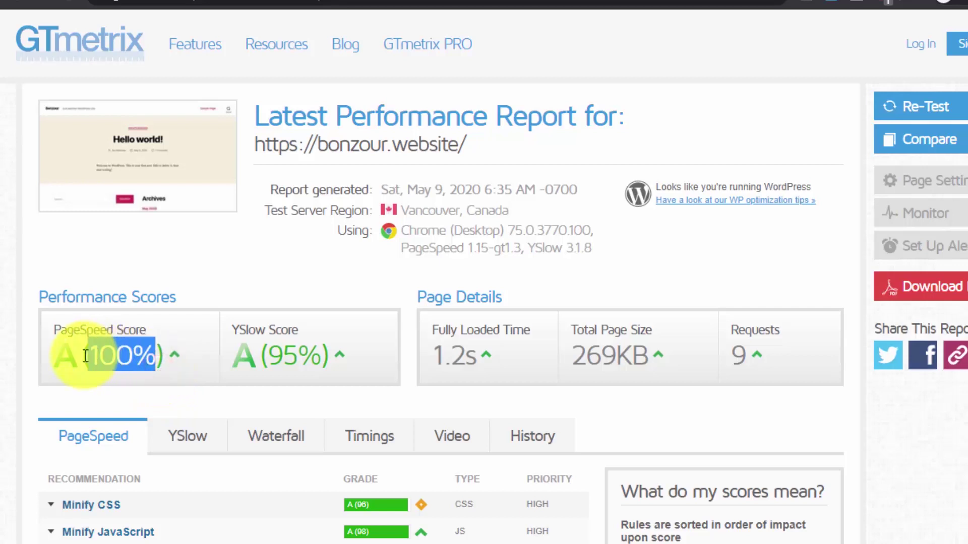
click(84, 356)
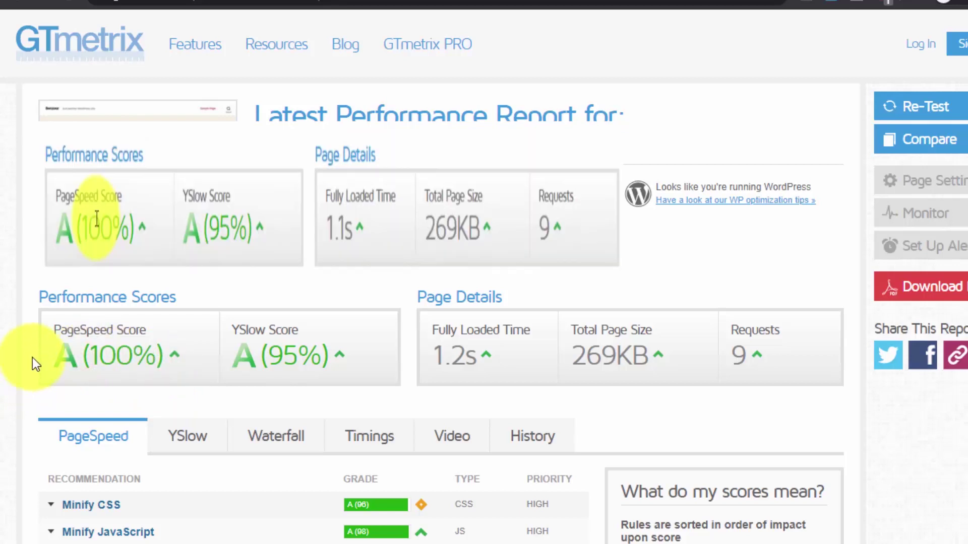
scroll(35, 352, down, 5)
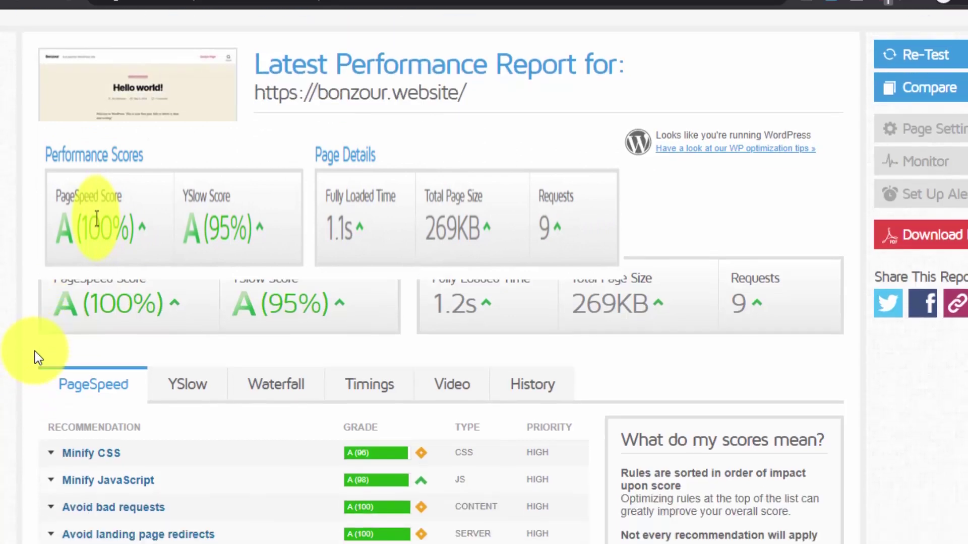
scroll(36, 346, up, 5)
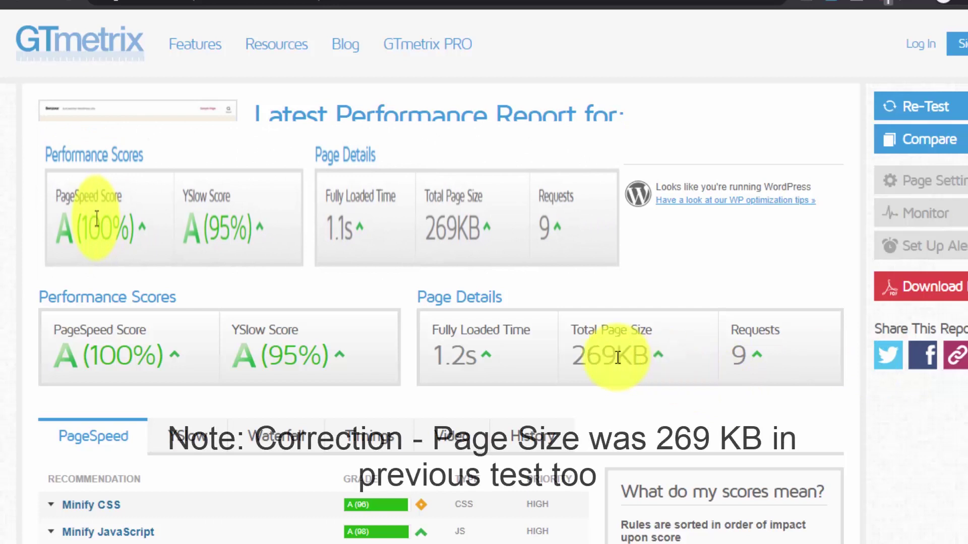
double_click(576, 358)
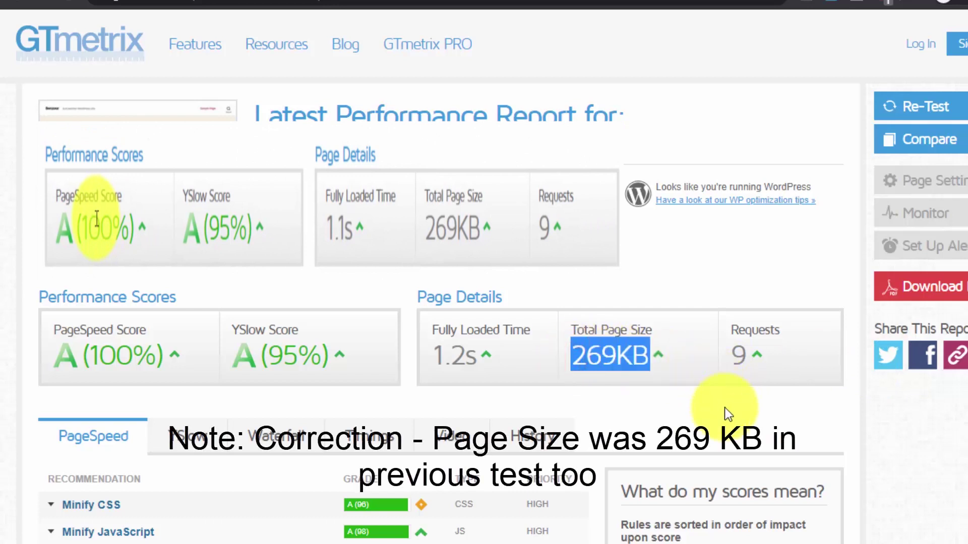
click(725, 409)
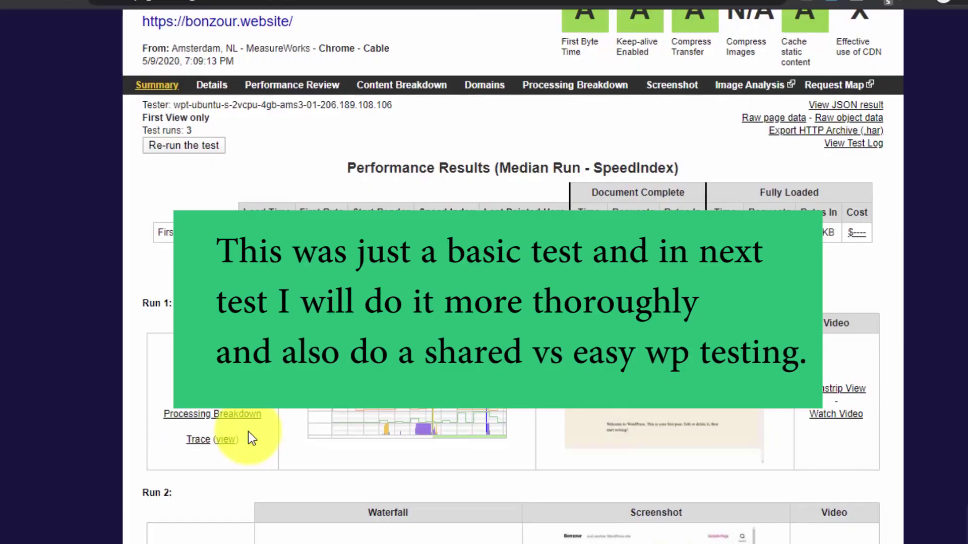
Review the finished Amsterdam results (1.987s first view, CDN X), then GTmetrix and PageSpeed's desktop 100
scroll(248, 431, up, 4)
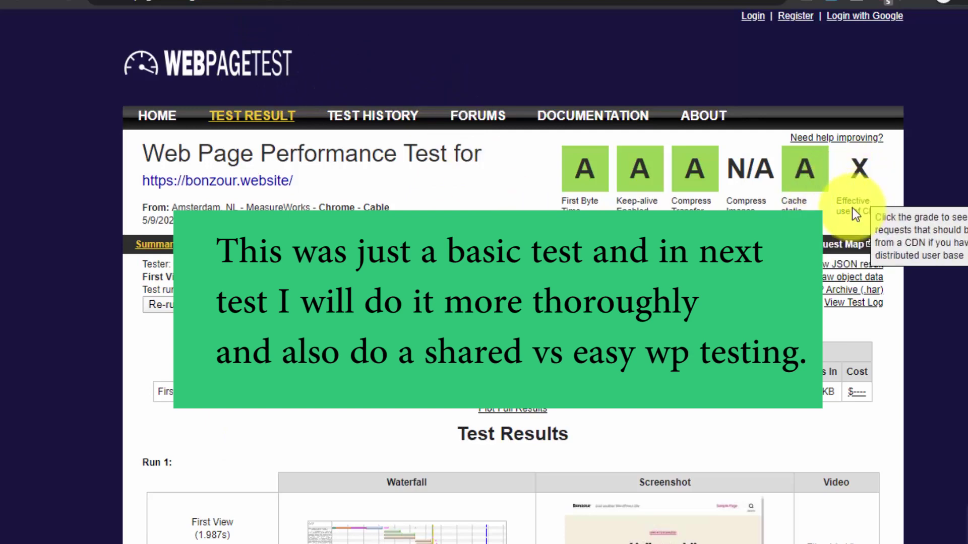
scroll(842, 232, down, 10)
scroll(830, 255, down, 5)
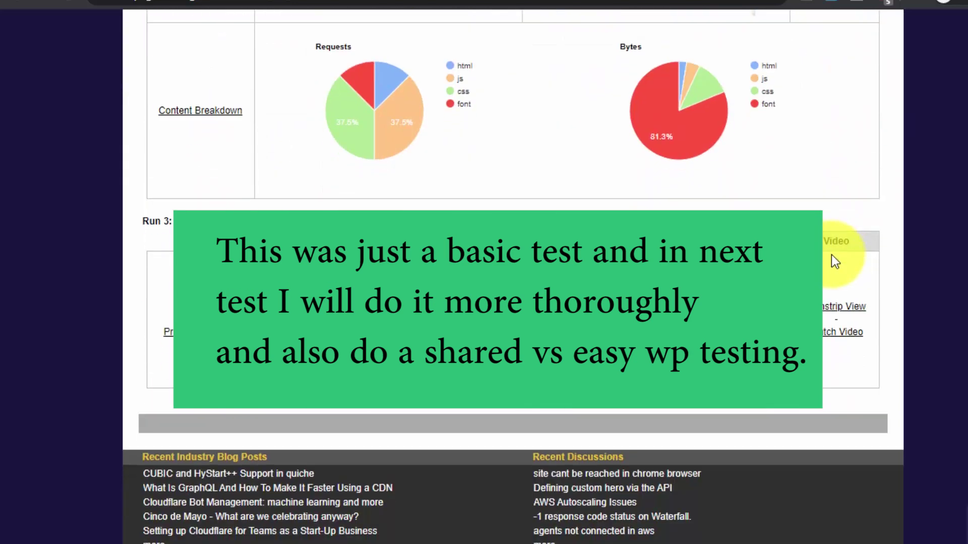
scroll(831, 256, up, 15)
scroll(831, 255, up, 1)
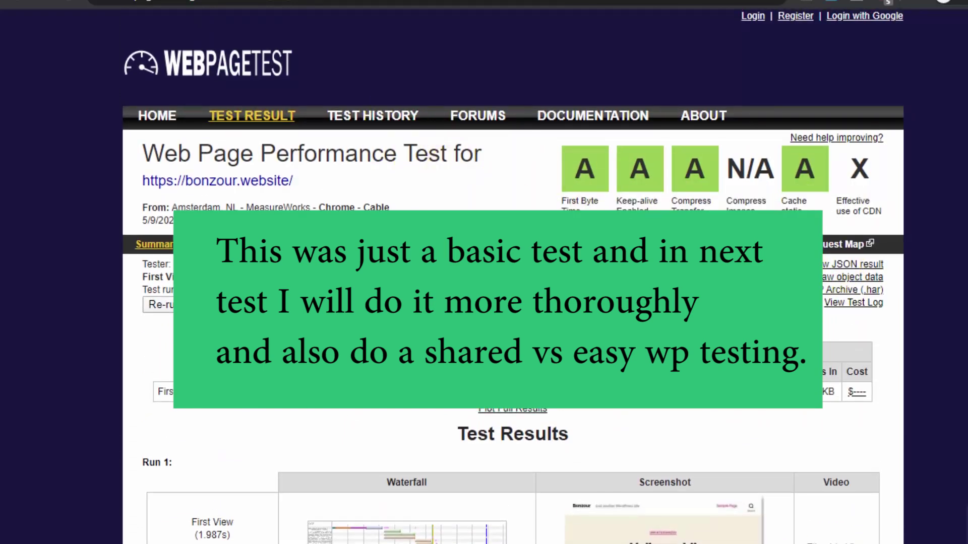
scroll(513, 303, down, 10)
scroll(500, 276, down, 5)
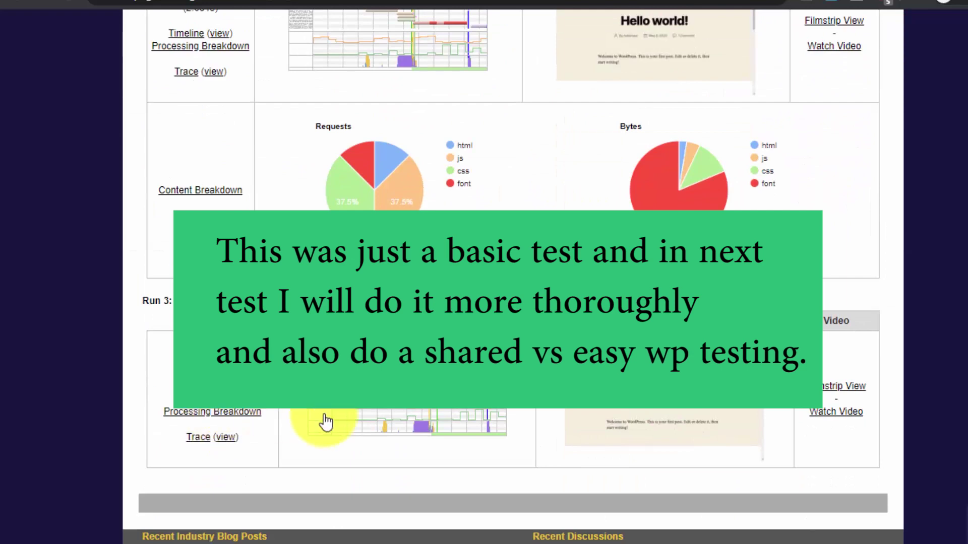
scroll(320, 421, up, 15)
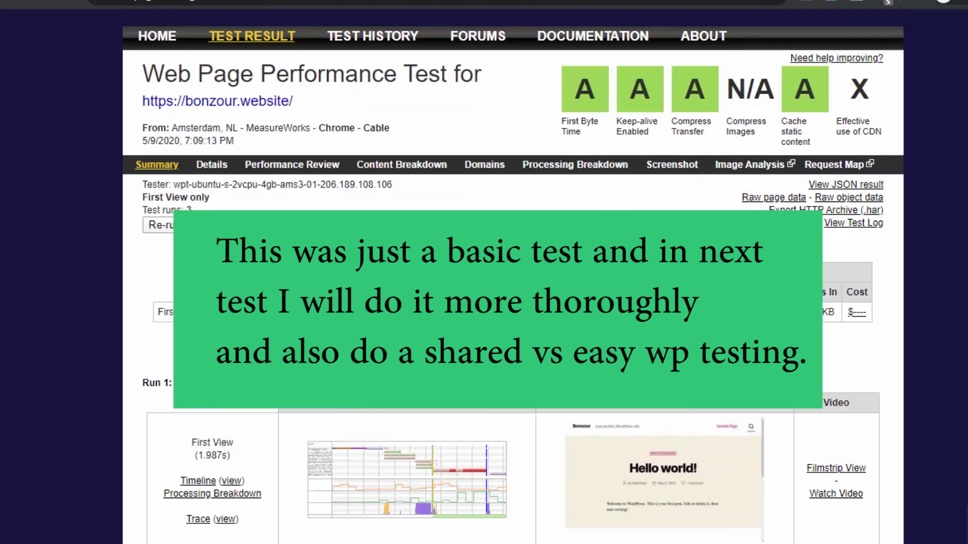
click(267, 3)
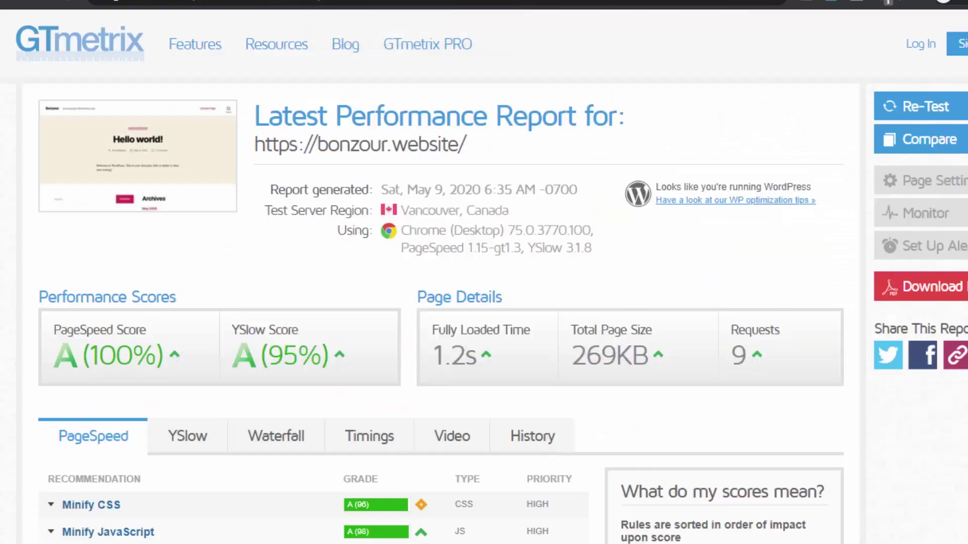
click(347, 3)
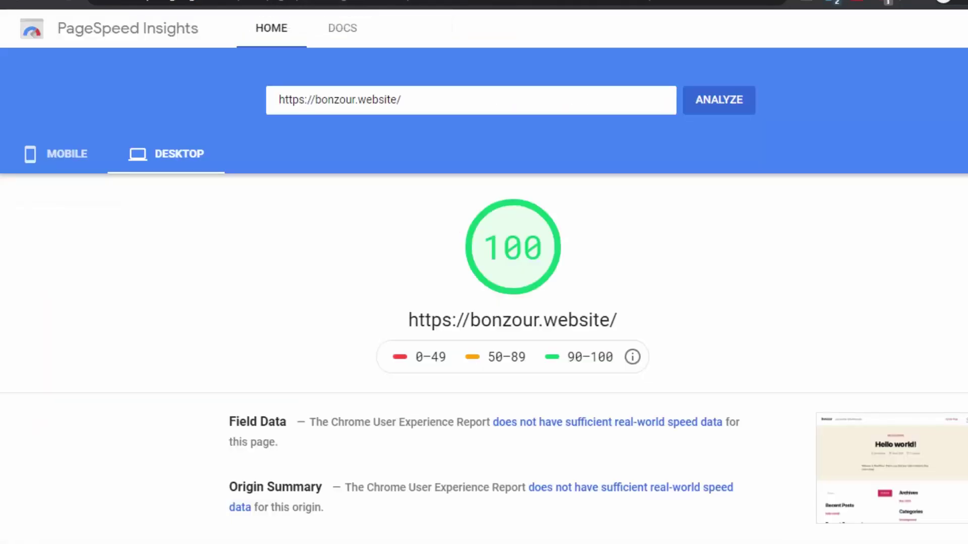